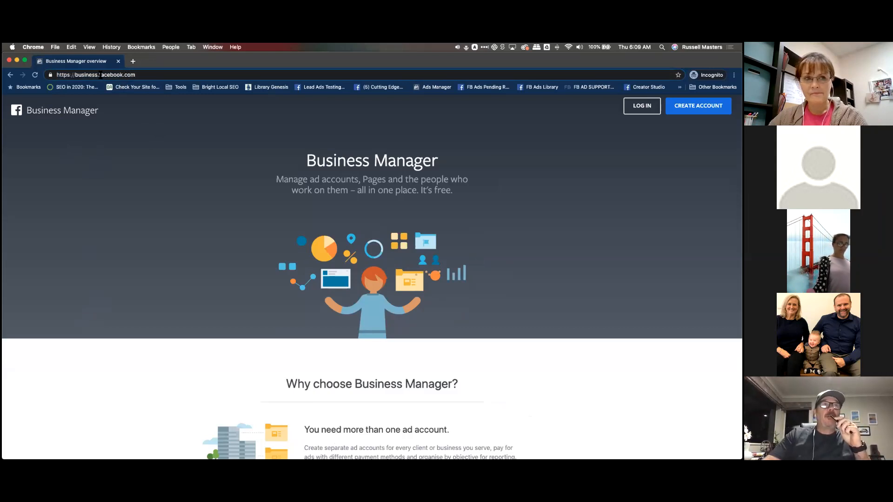
Check where account creation starts on the business.facebook.com overview page, and return to that page
drag(101, 75, 150, 77)
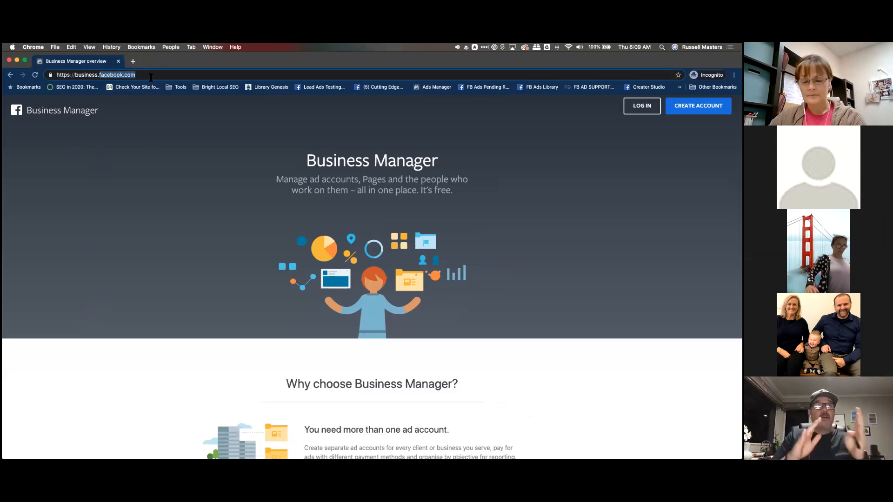
double_click(178, 138)
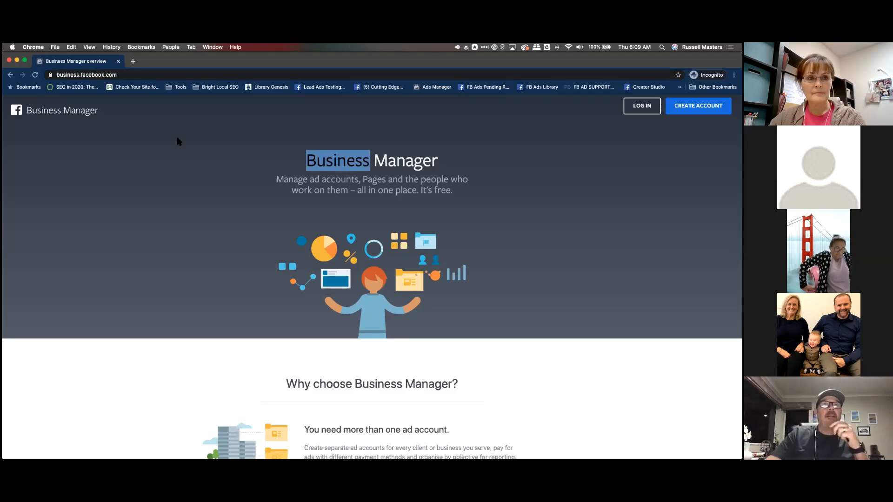
click(178, 138)
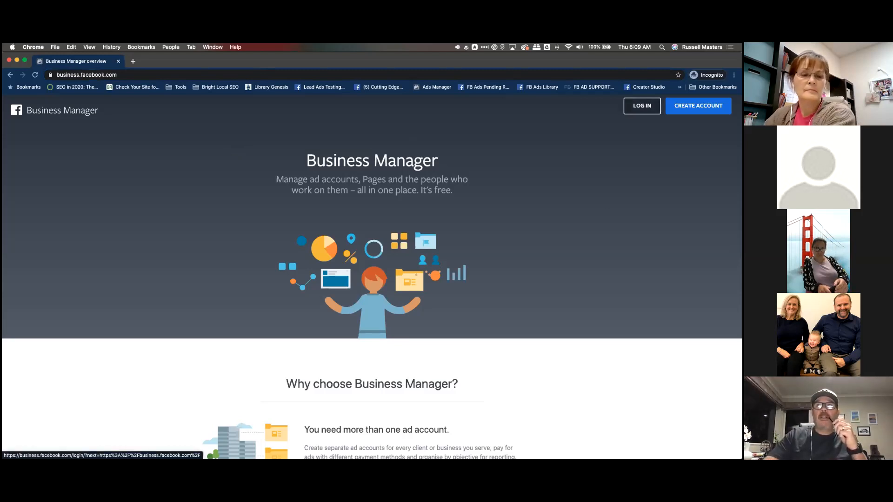
click(698, 106)
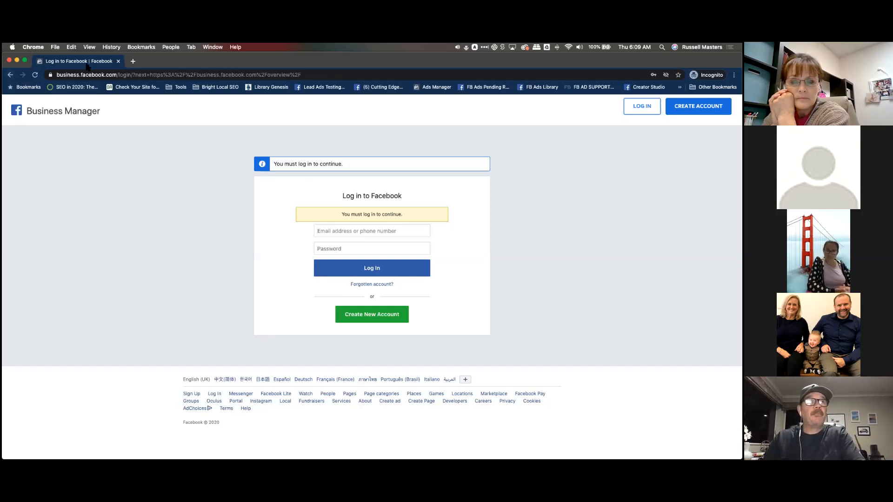
click(10, 74)
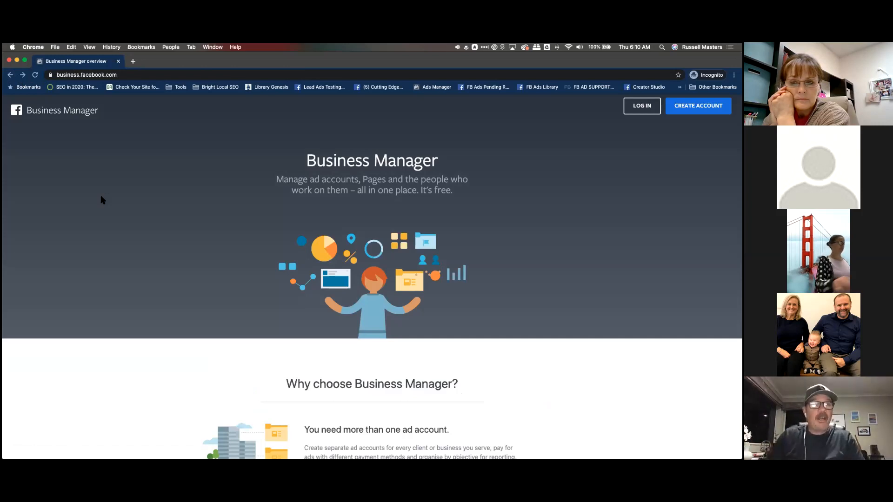
Close the Business Manager overview page and exit the Call Now Reach Interests ad set editor in Ads Manager
click(118, 61)
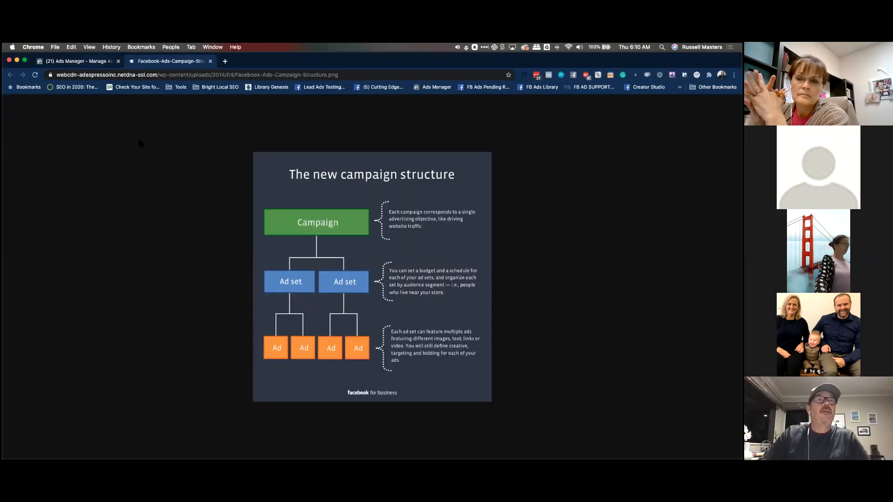
click(88, 62)
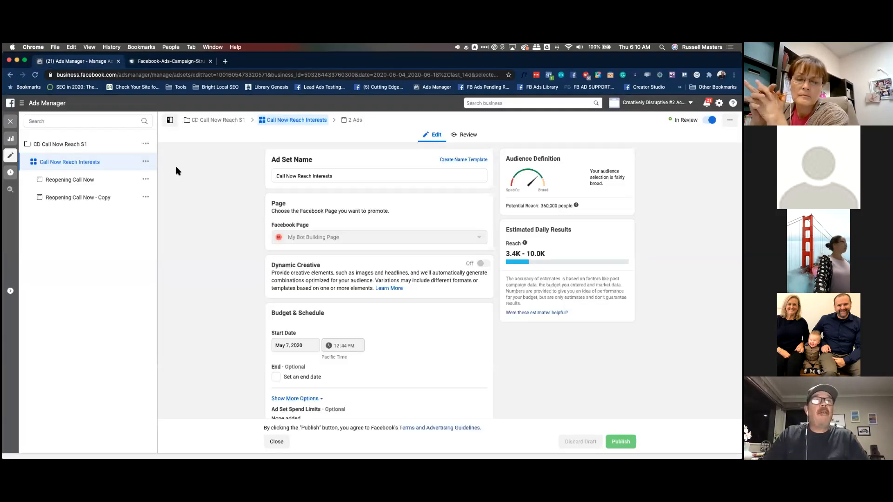
click(11, 121)
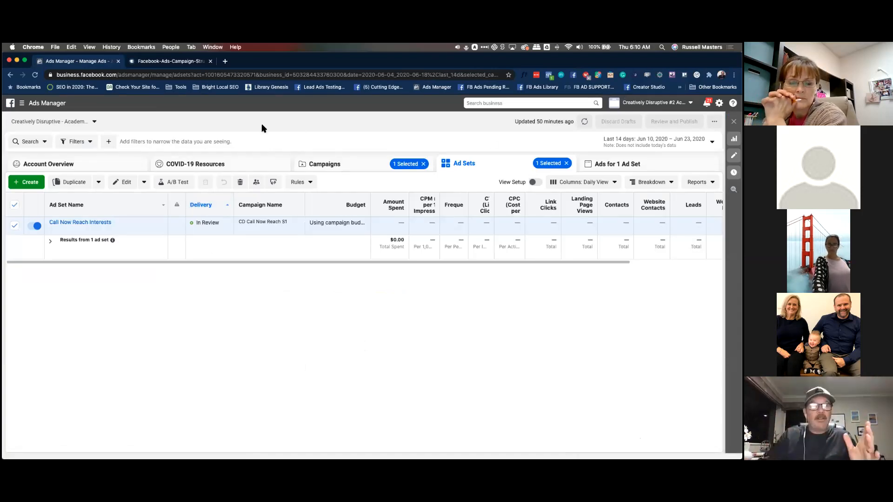
Examine the full list of business and advertising tools available from Ads Manager, and close it
click(22, 103)
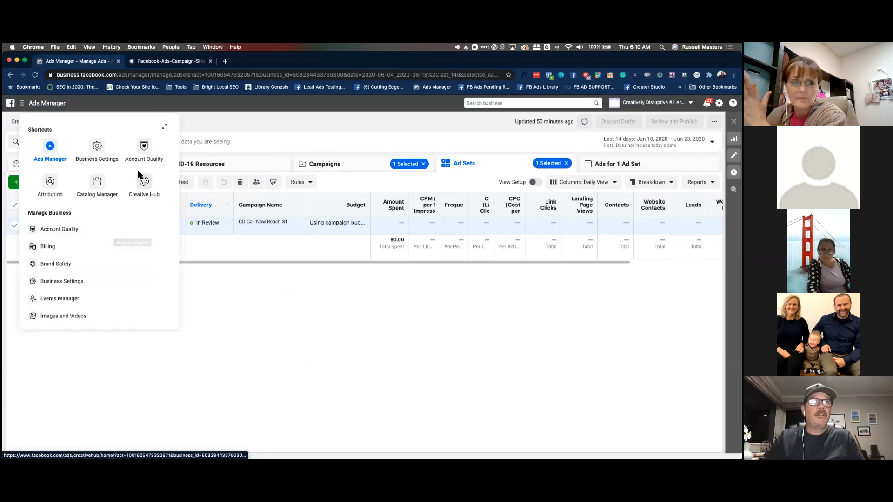
click(163, 128)
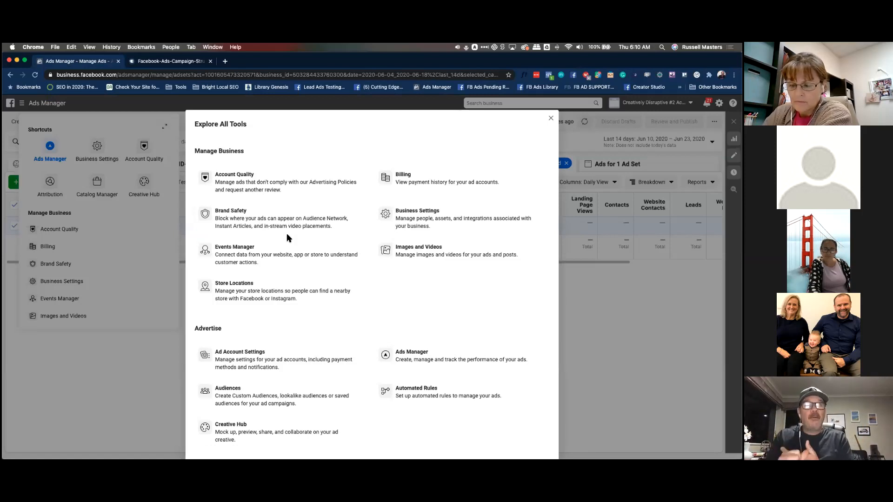
scroll(287, 238, down, 10)
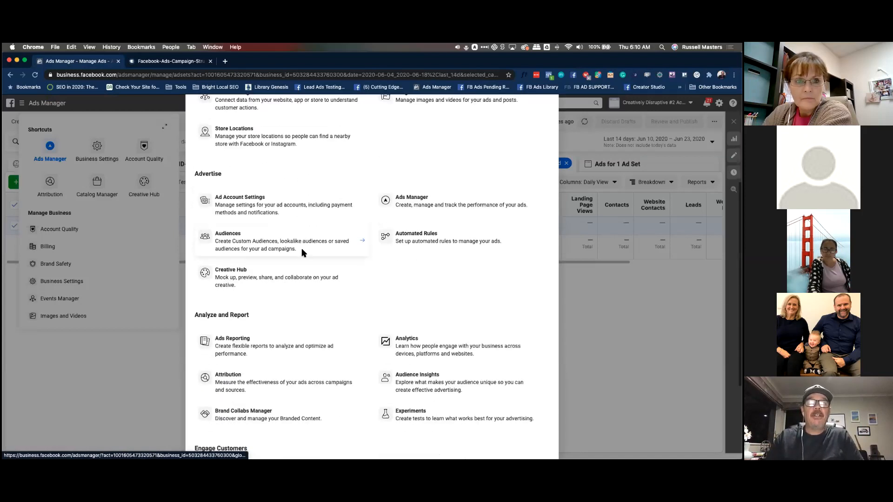
scroll(303, 258, up, 10)
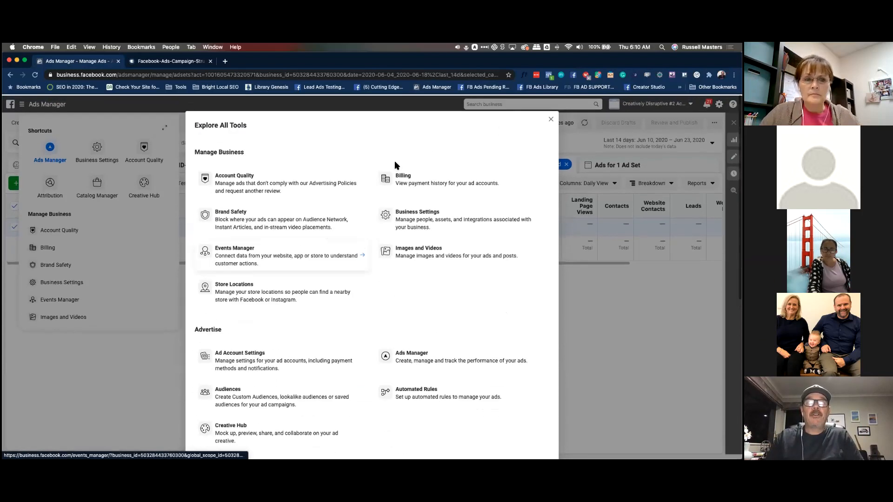
click(551, 120)
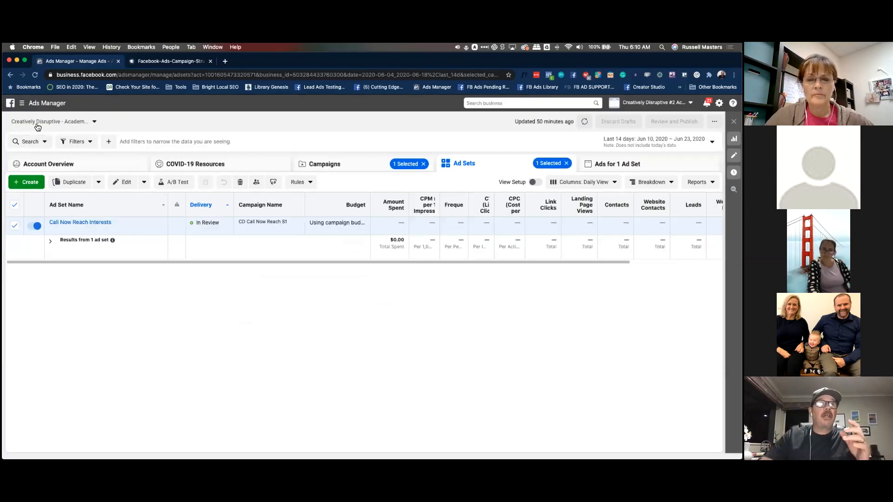
click(22, 103)
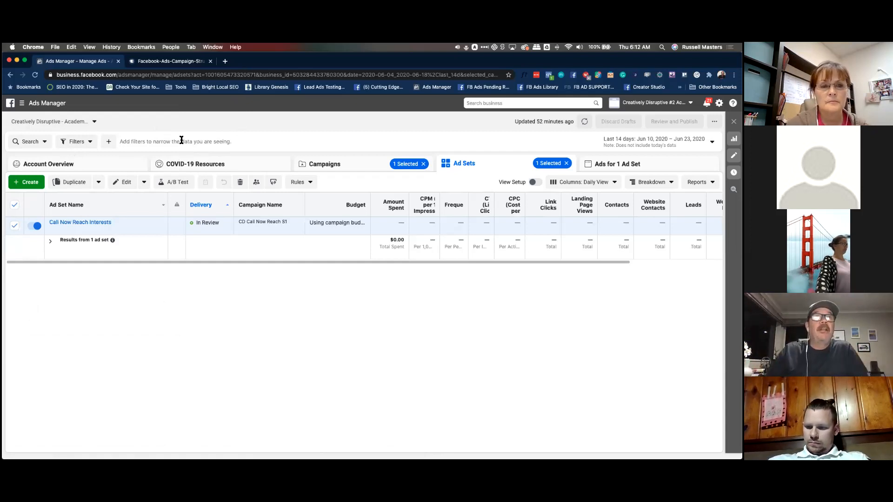
drag(121, 142, 229, 144)
click(231, 145)
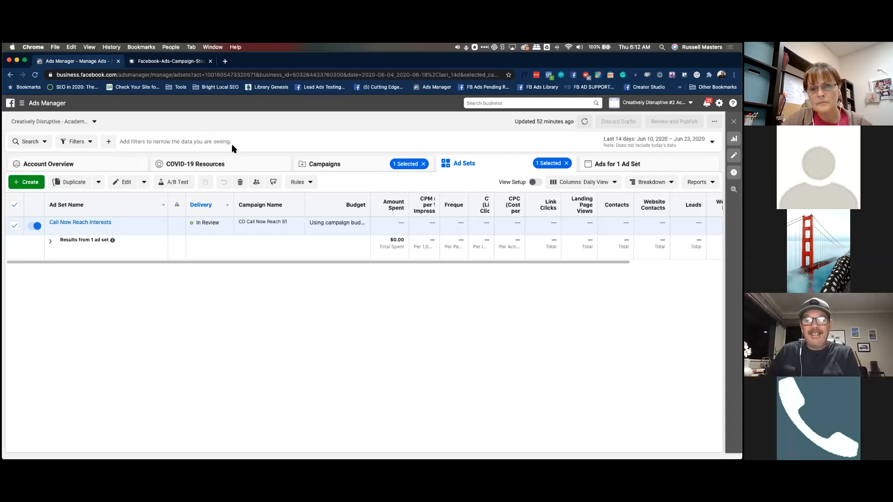
drag(190, 263, 80, 270)
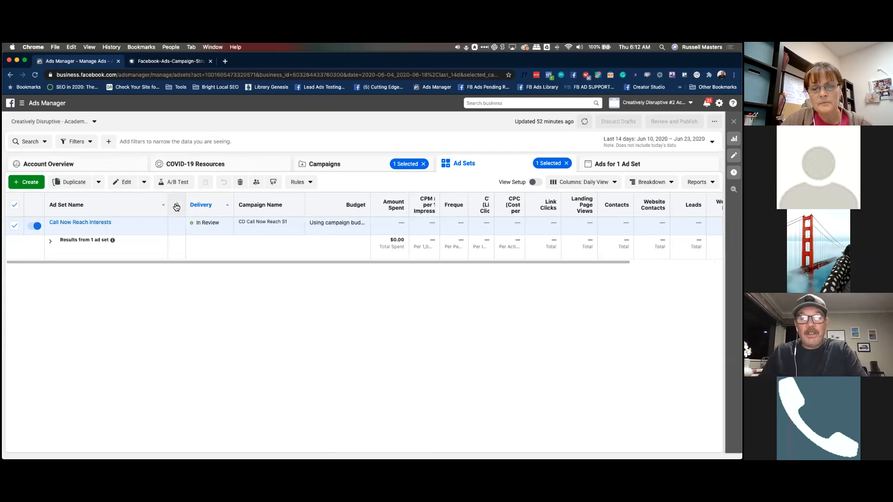
mouse_move(175, 207)
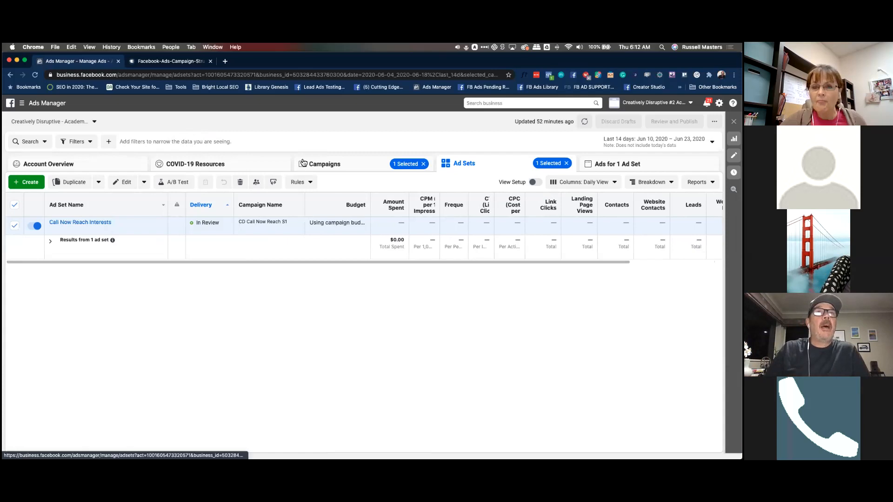
View the ad account's campaign list and its account overview
click(317, 166)
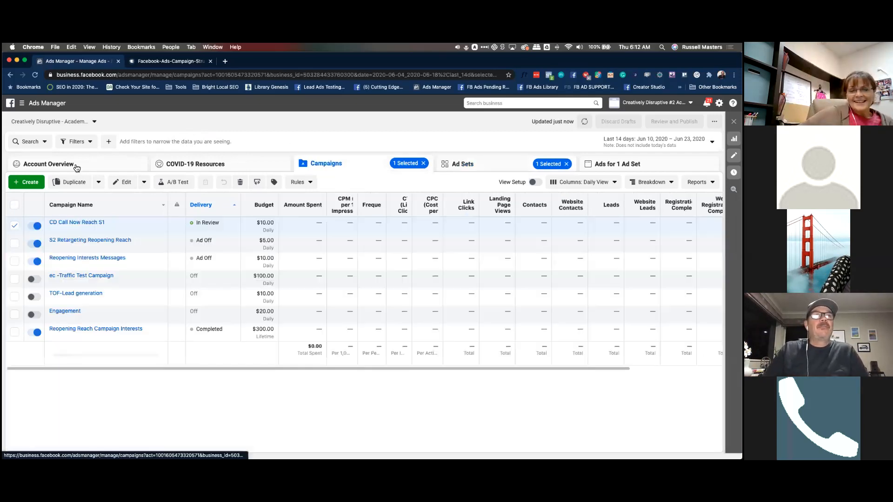
click(70, 165)
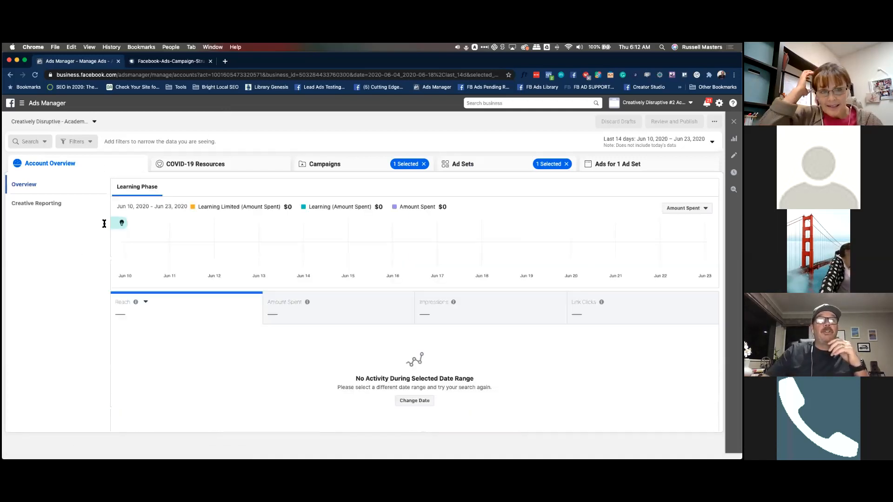
mouse_move(339, 207)
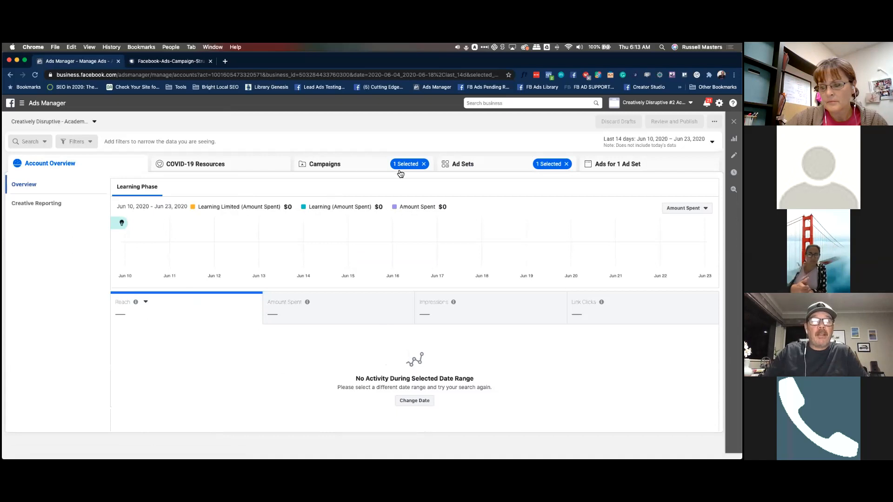
Clear the campaign selection and return to the account overview
click(423, 164)
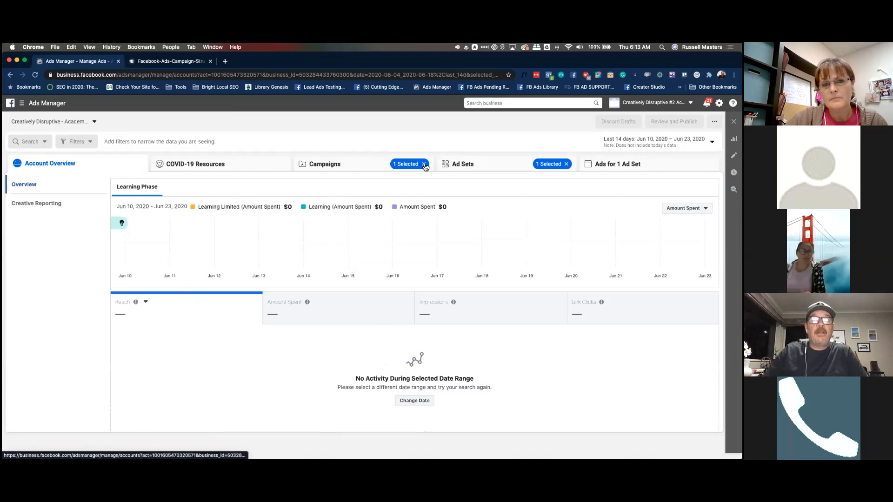
click(561, 166)
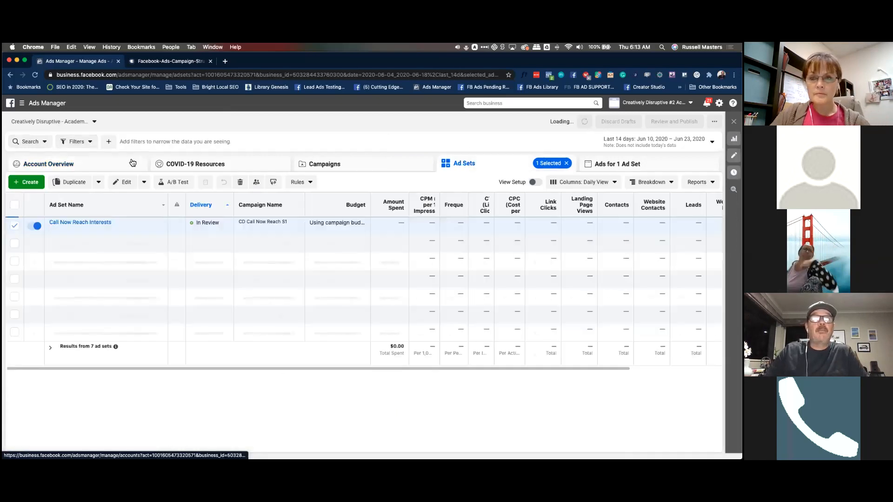
click(92, 167)
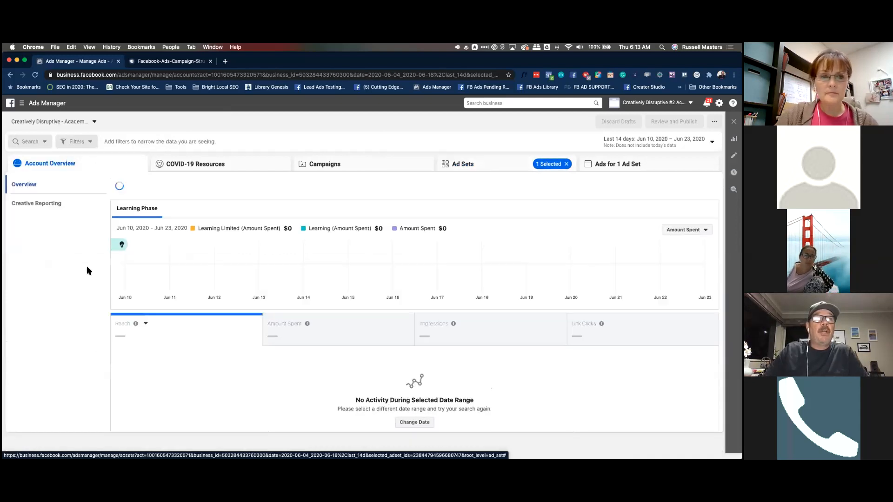
Examine the account overview's performance charts, age and gender breakdown, location map and account table
scroll(180, 325, down, 5)
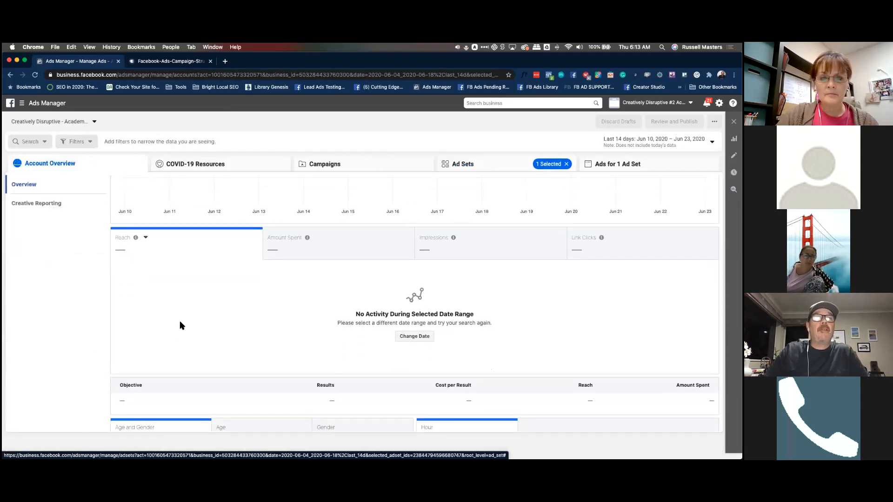
scroll(180, 323, down, 3)
scroll(180, 325, up, 3)
scroll(122, 314, down, 2)
scroll(122, 313, down, 4)
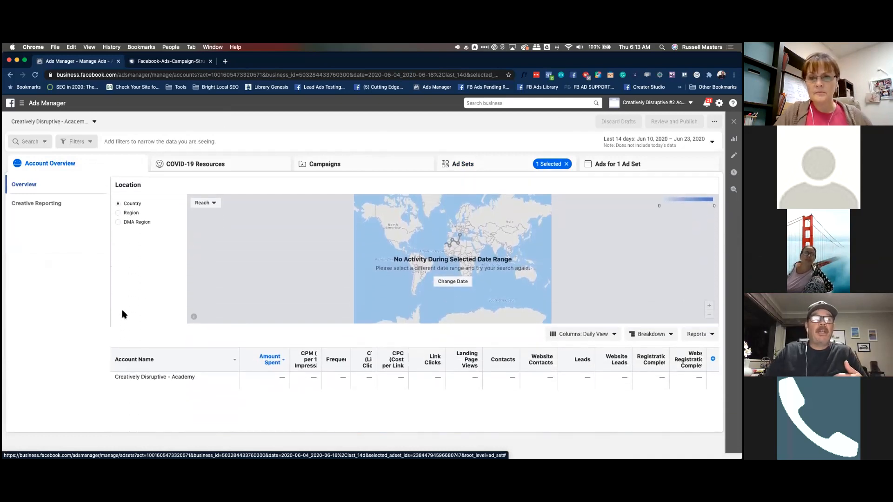
scroll(123, 314, up, 2)
scroll(123, 316, up, 5)
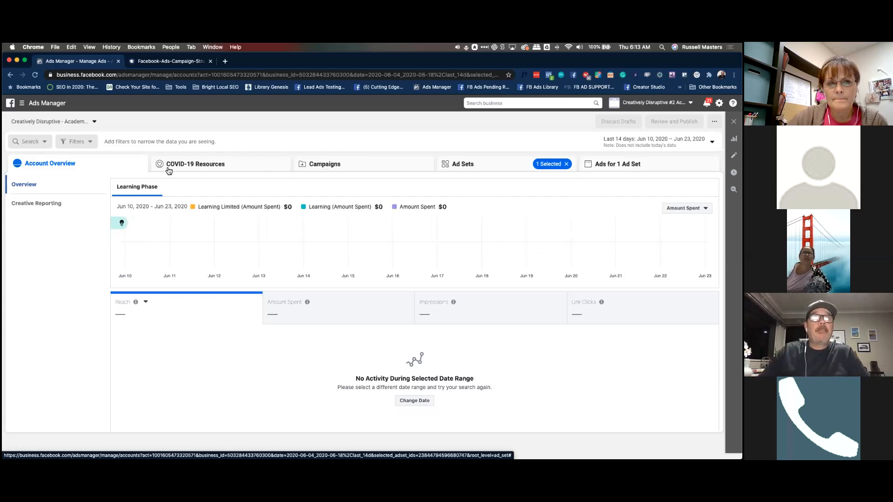
View the COVID-19 ads resources and the unfiltered list of campaigns
click(191, 166)
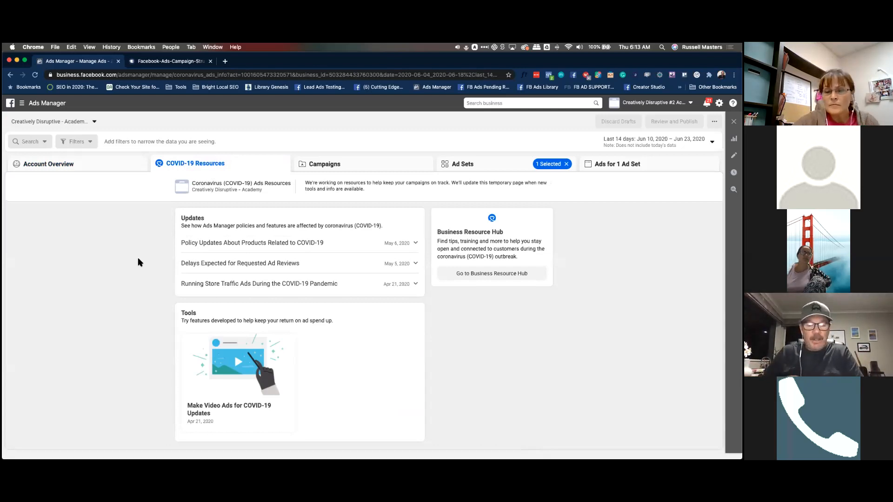
click(326, 165)
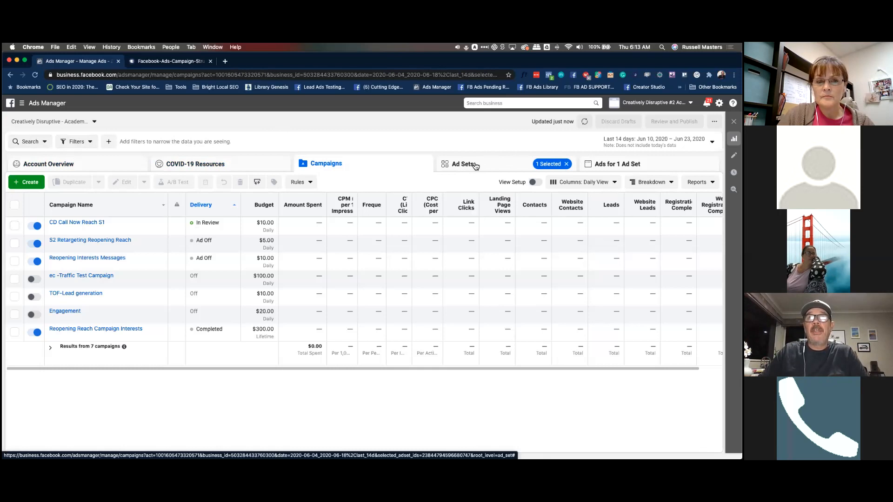
Show the Facebook campaign structure diagram and enlarge it to 150% to read its campaign, ad set and ad levels
click(176, 62)
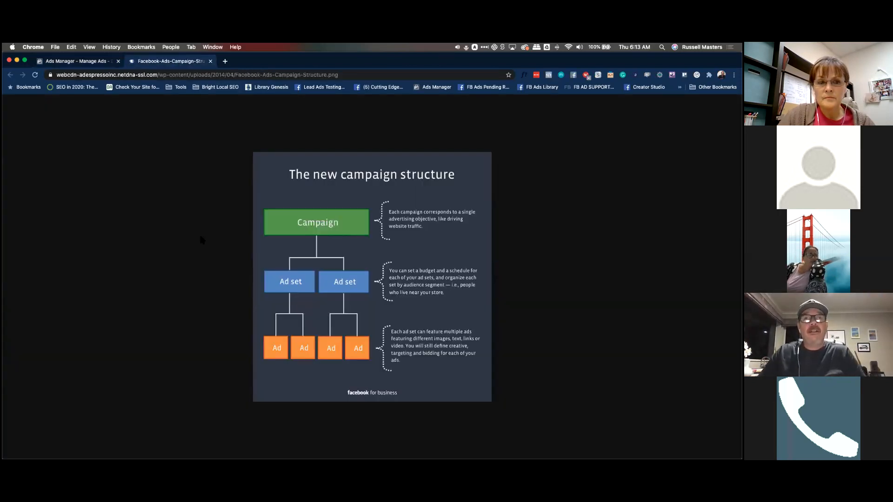
key(super+equal)
key(super+equal)
key(super+equal)
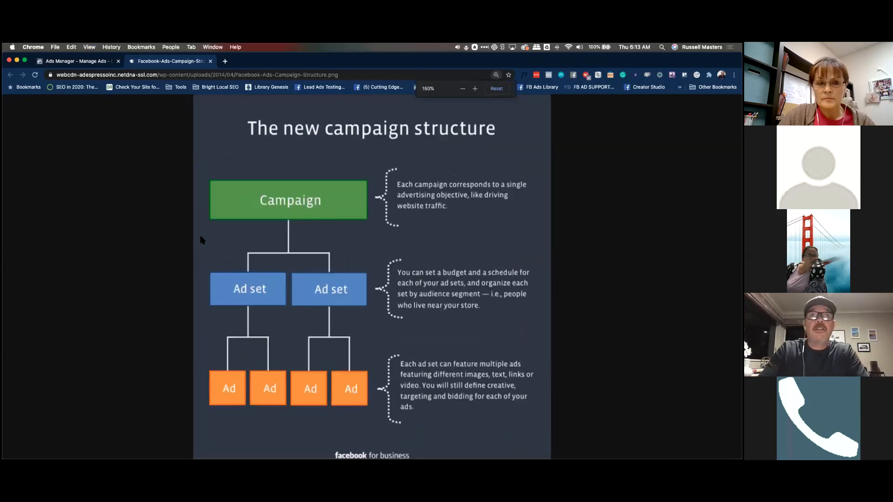
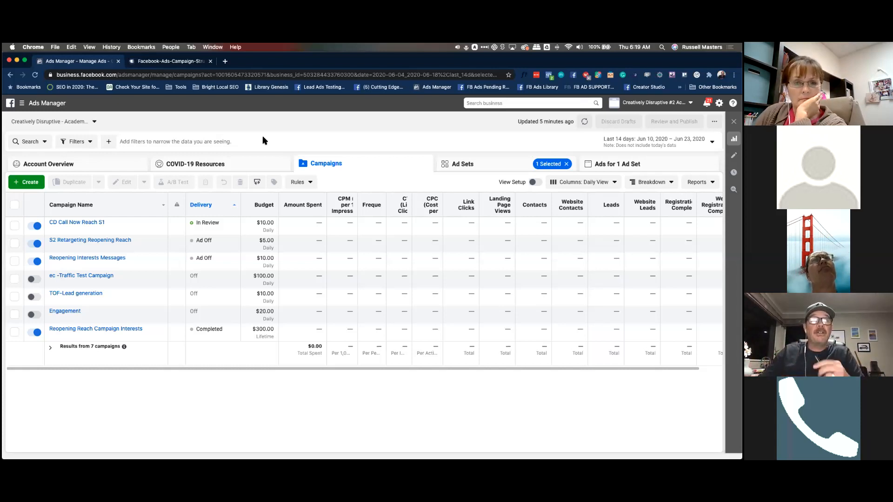
drag(204, 141, 230, 142)
click(213, 142)
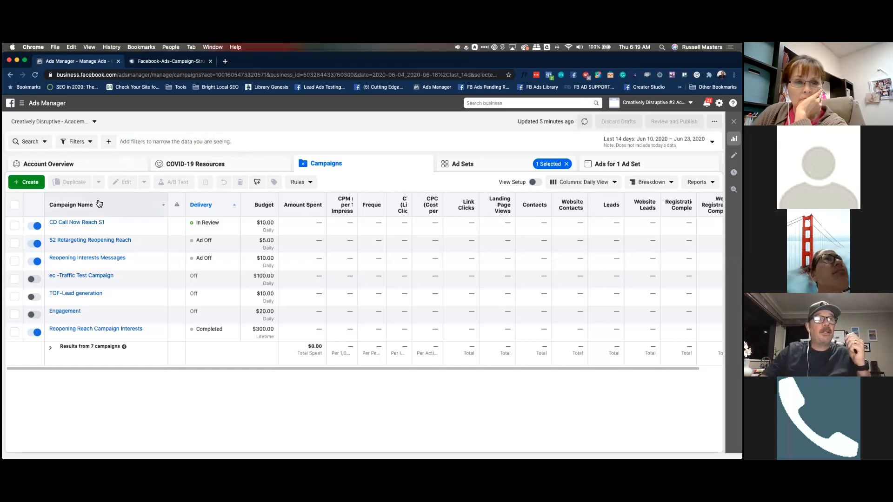
Start creating a campaign, open the article about the new creation flow in a separate browser tab, and continue past the notice
click(27, 183)
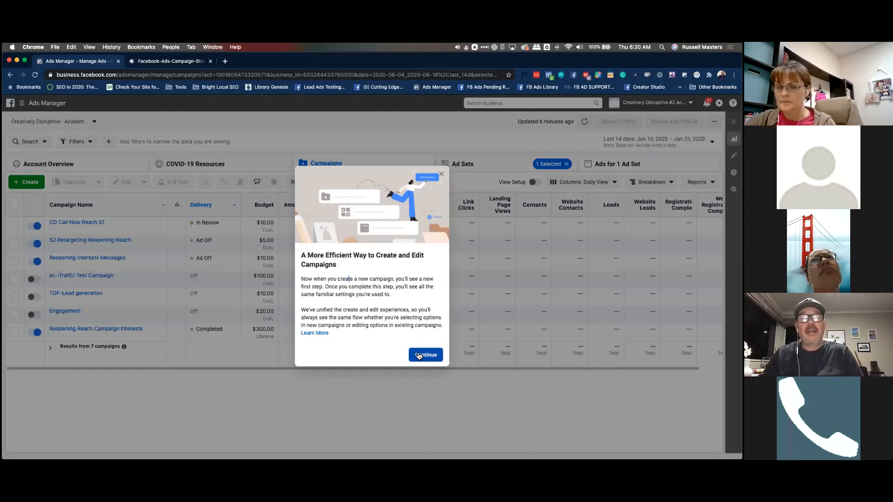
drag(411, 326, 408, 334)
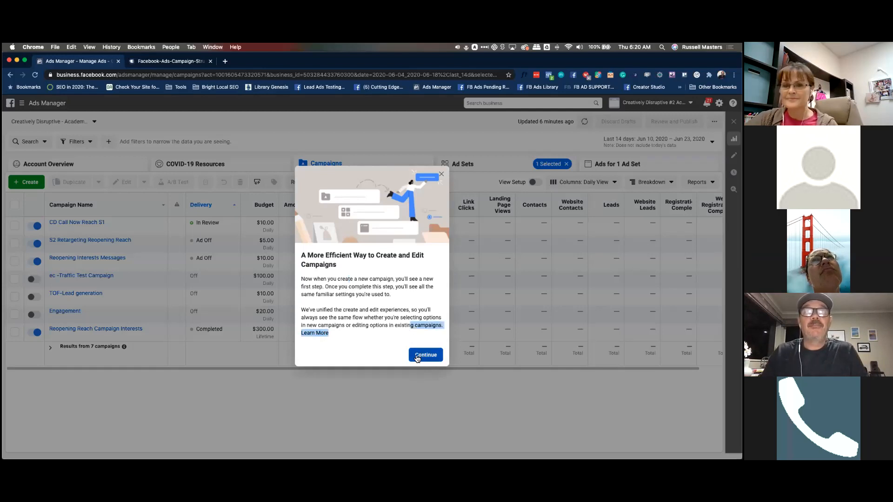
right_click(317, 333)
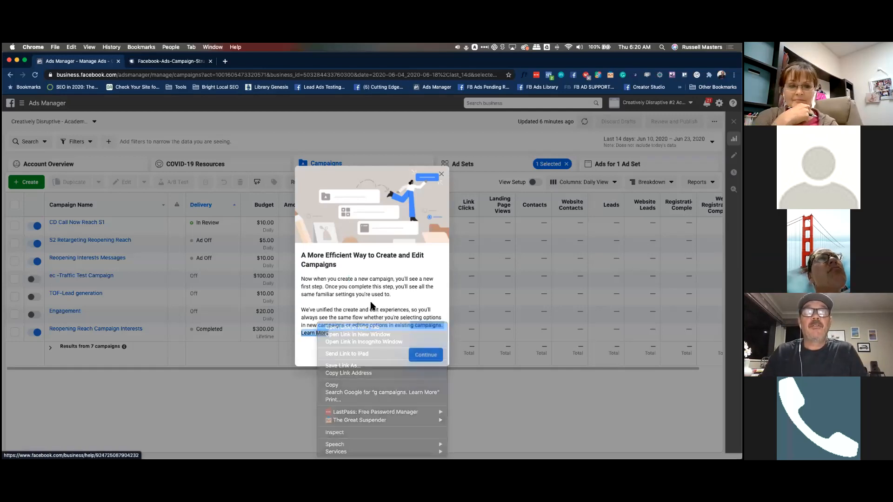
click(352, 327)
click(426, 355)
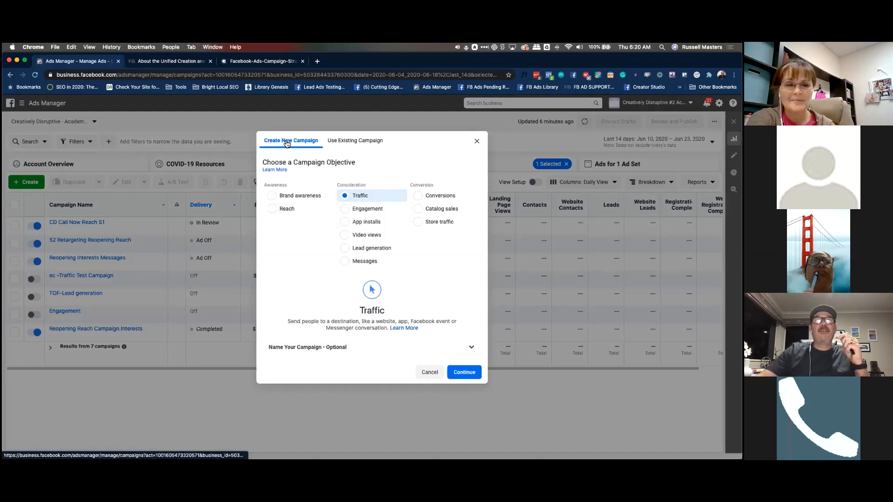
View the option for using an existing campaign and return to the objective choices for a new campaign
click(348, 142)
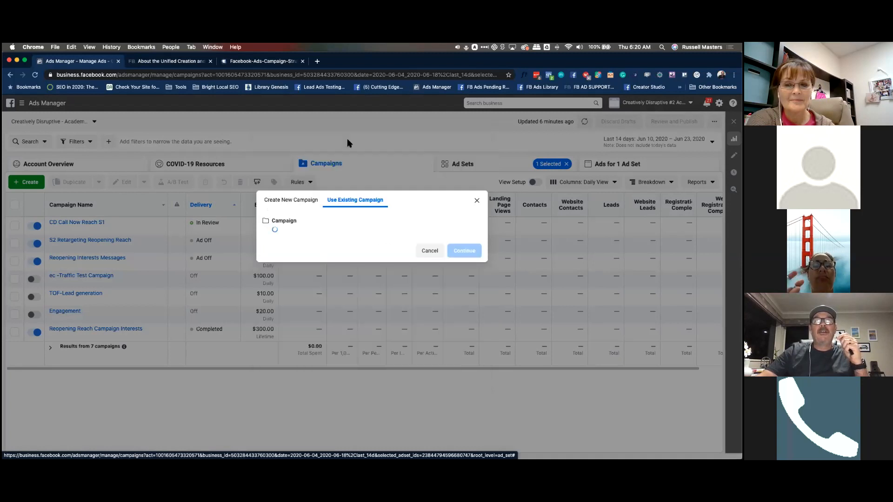
click(299, 203)
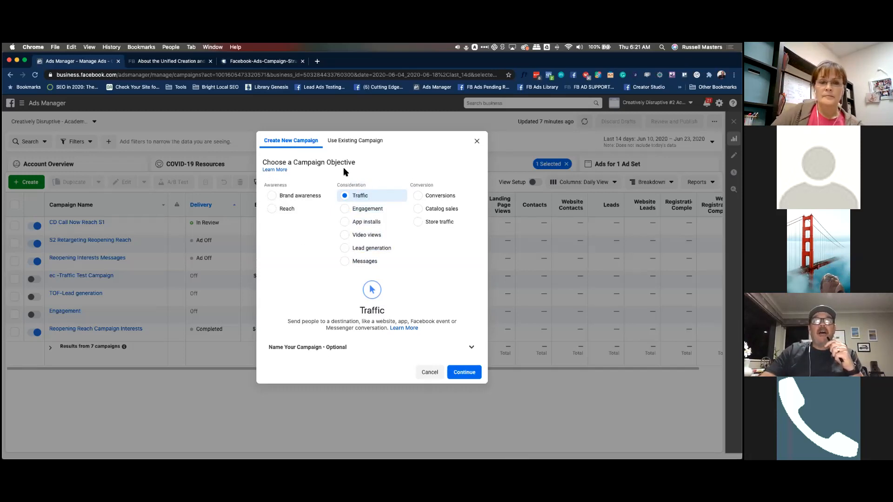
drag(327, 162, 356, 162)
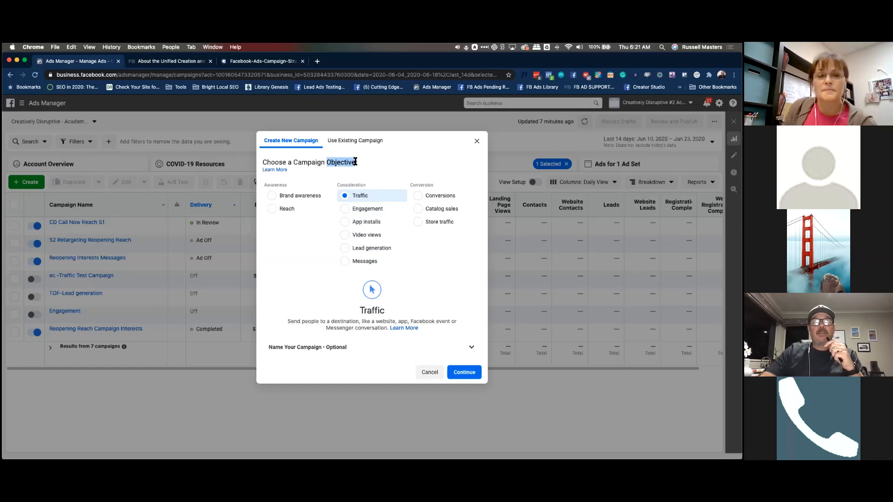
click(326, 163)
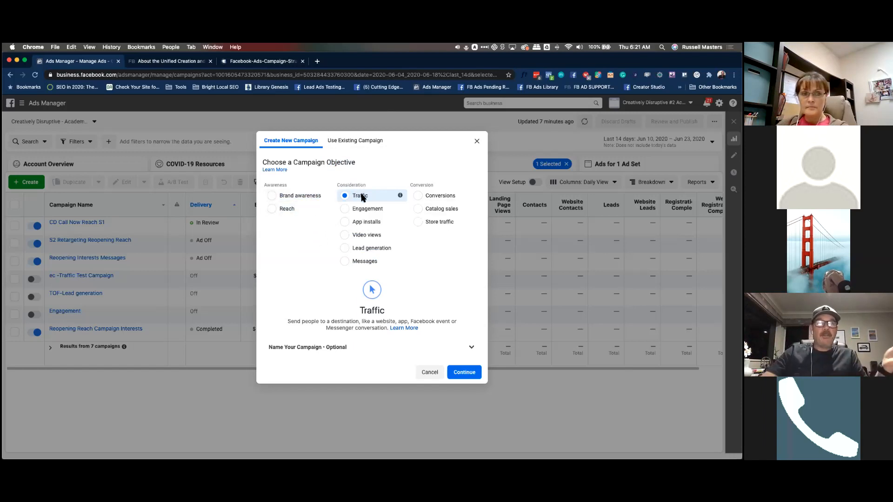
Read the Brand awareness, Reach and Traffic descriptions and the traffic objective help article, and close the help and campaign creation dialog
mouse_move(399, 197)
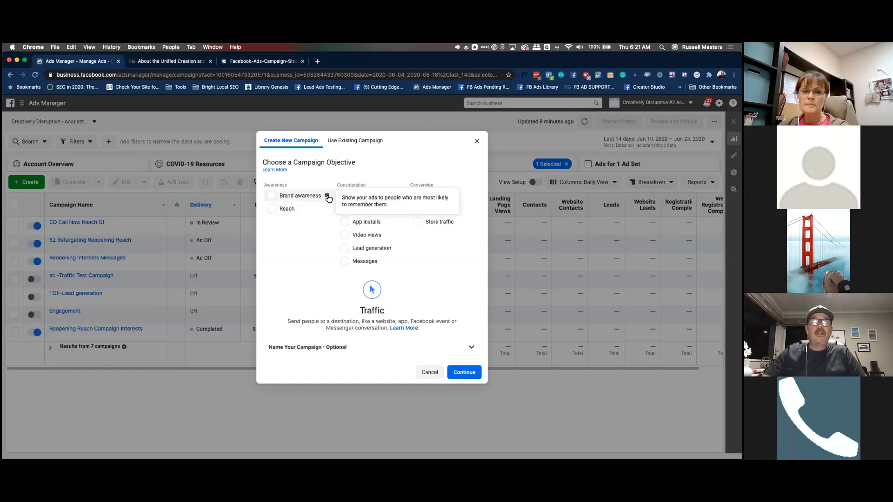
mouse_move(327, 210)
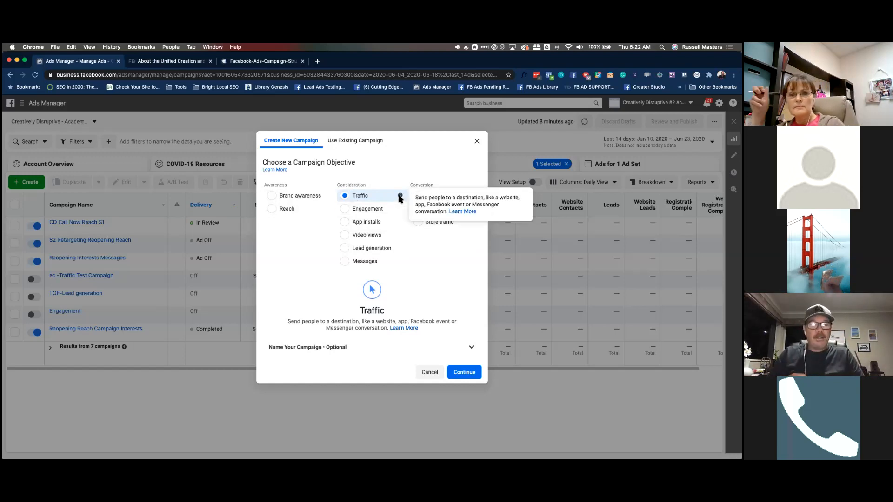
click(464, 212)
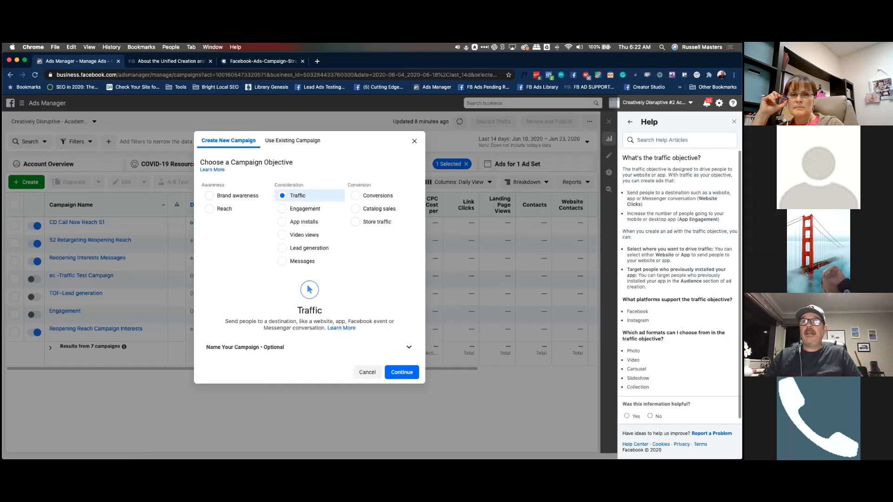
scroll(679, 279, down, 1)
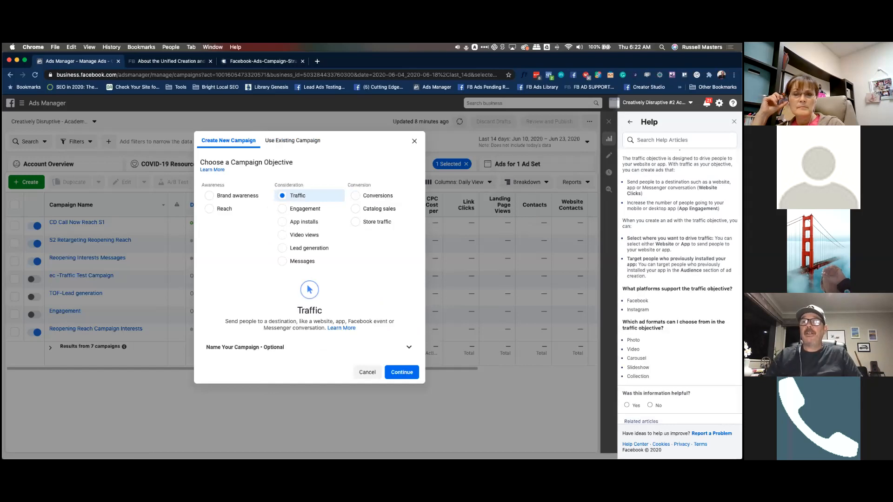
scroll(679, 279, up, 1)
scroll(679, 279, down, 1)
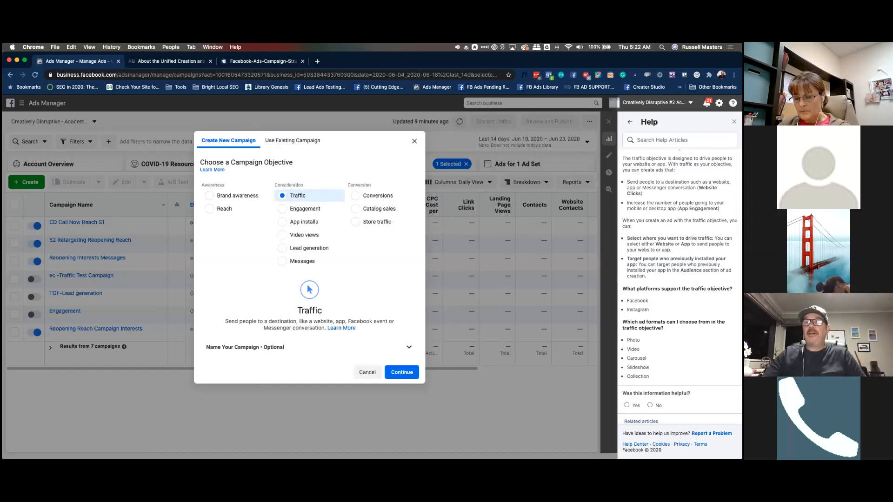
key(Escape)
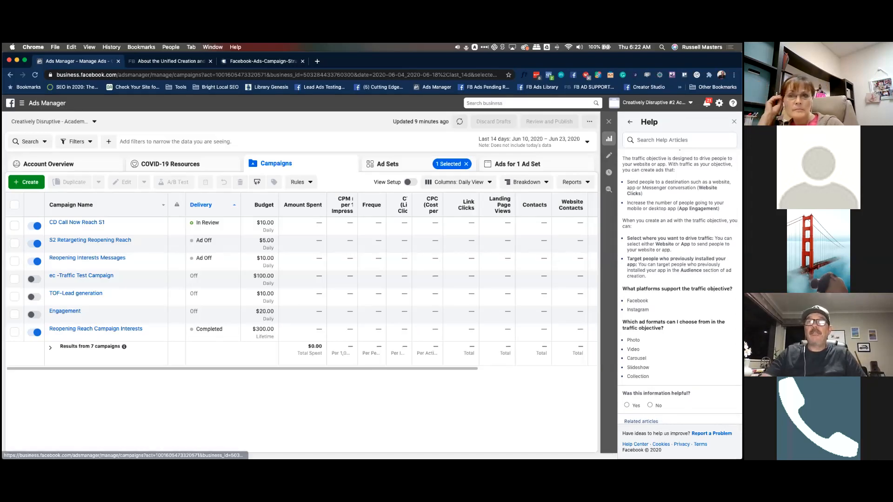
click(733, 121)
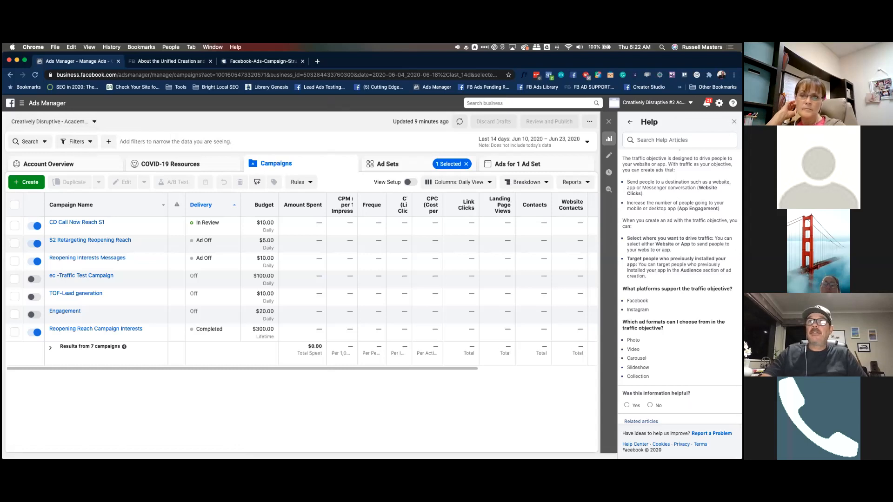
Restart campaign creation and review the objectives by category, including Brand awareness, Traffic, Messages, Engagement and Video views
click(26, 182)
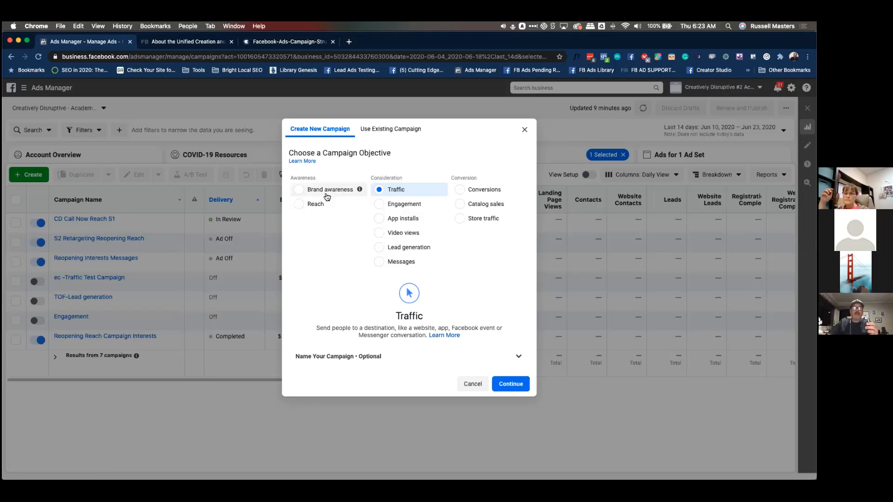
mouse_move(357, 191)
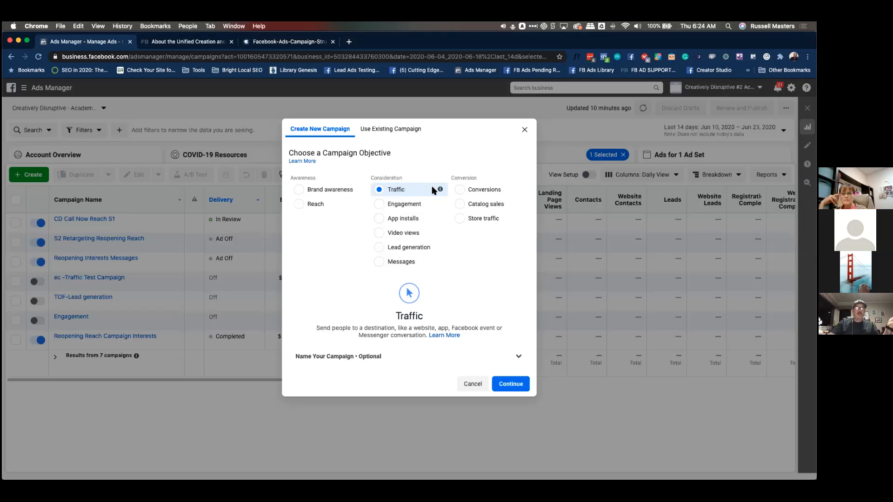
mouse_move(439, 190)
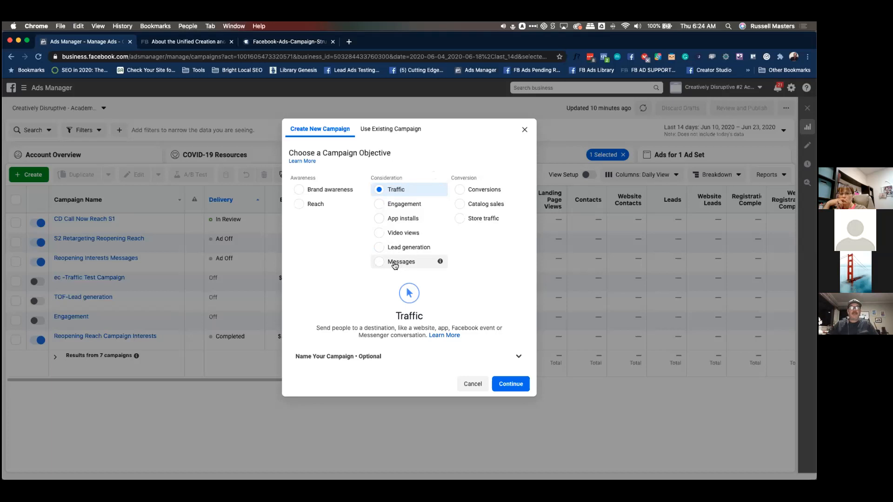
mouse_move(446, 265)
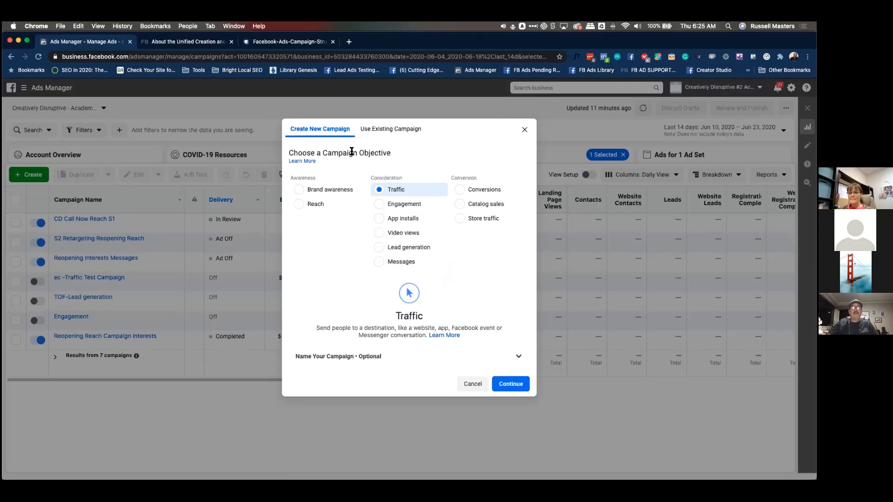
drag(360, 151, 390, 154)
click(385, 154)
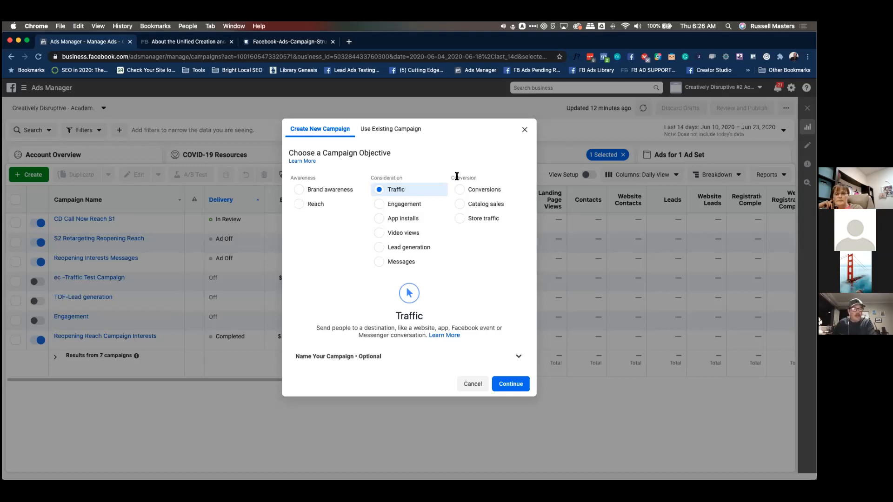
drag(298, 178, 388, 176)
click(383, 175)
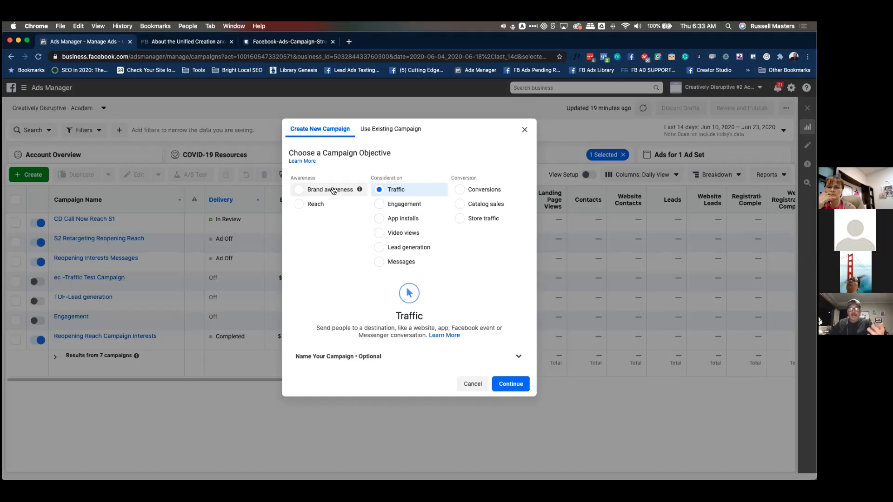
mouse_move(440, 204)
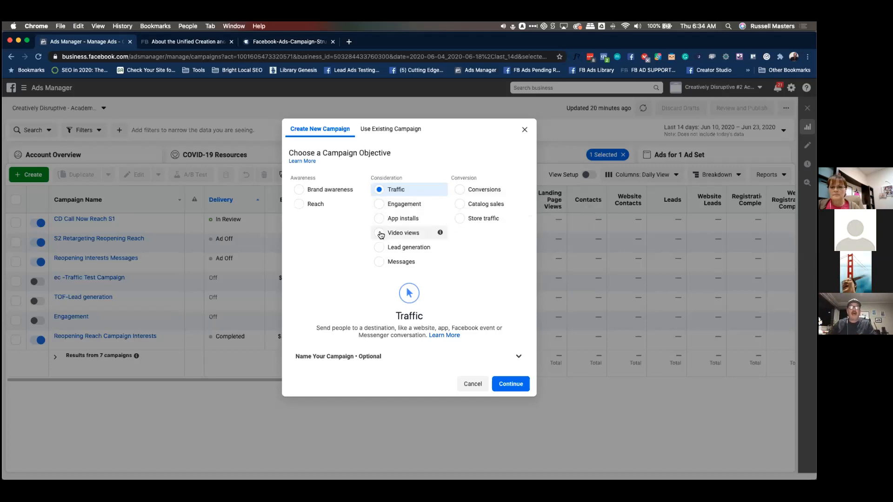
mouse_move(439, 234)
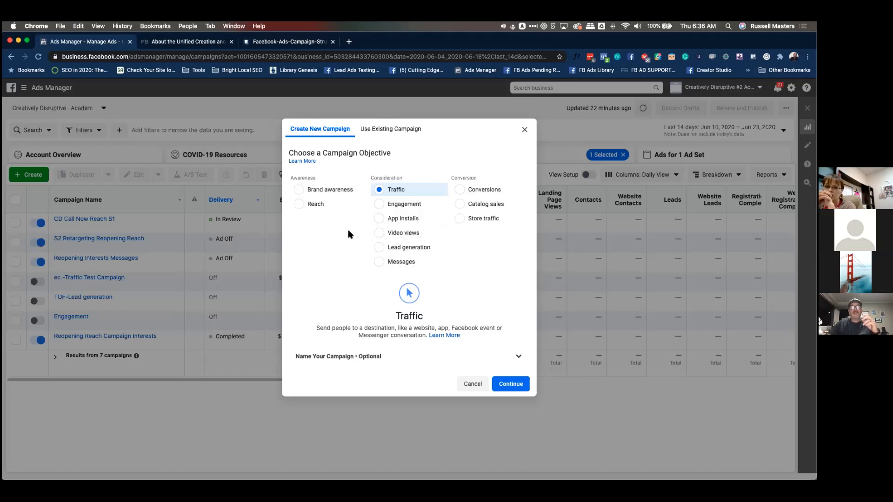
Create a draft campaign with the Brand awareness objective, look over its settings, and close the editor without publishing
click(338, 195)
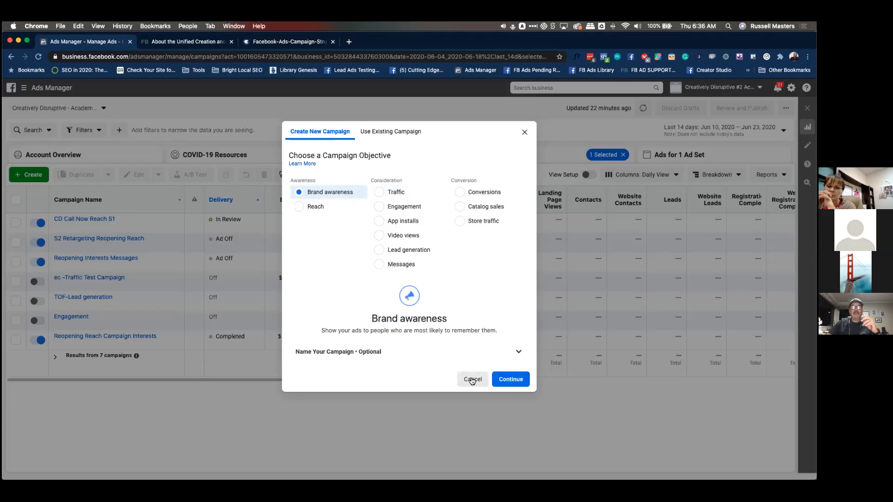
click(507, 380)
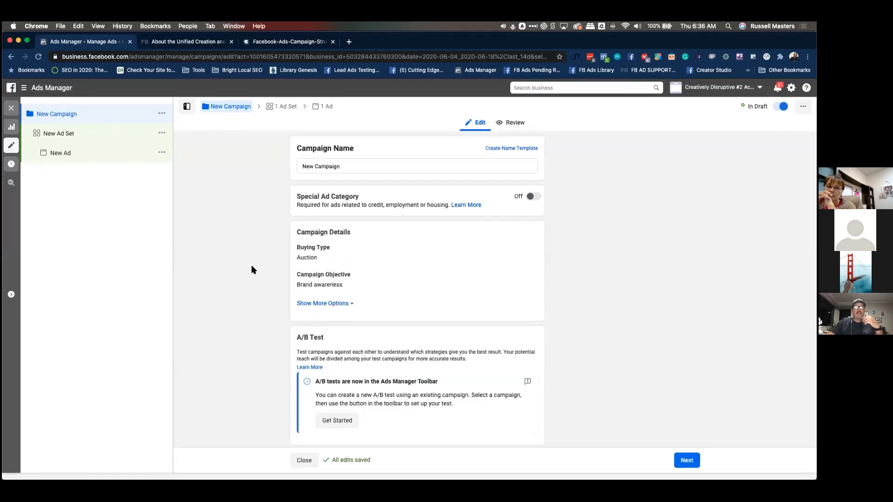
scroll(252, 270, down, 2)
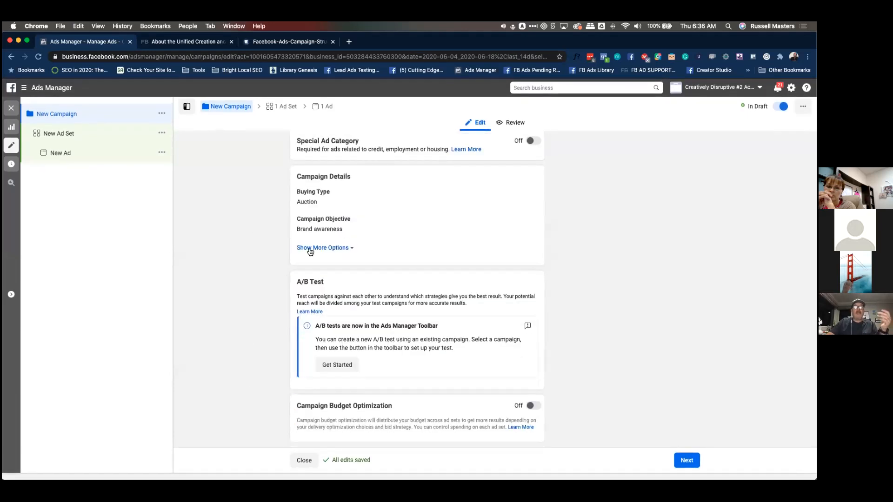
scroll(321, 219, up, 2)
drag(340, 166, 285, 167)
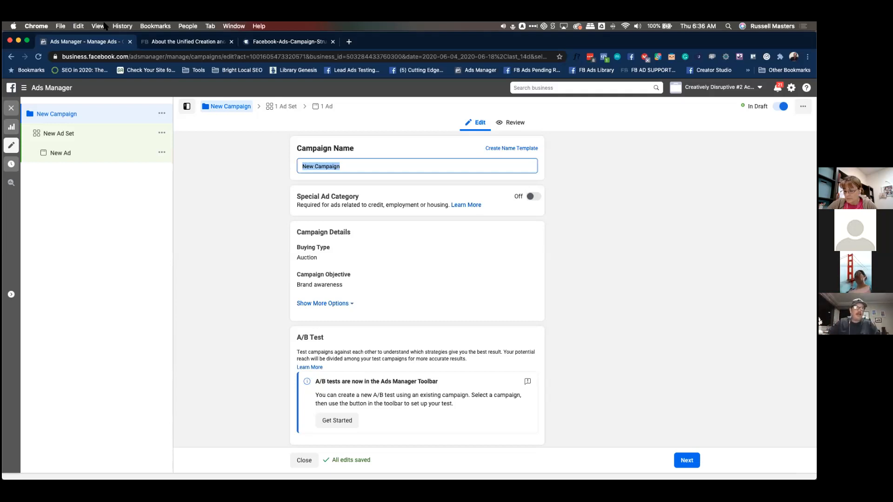
click(11, 109)
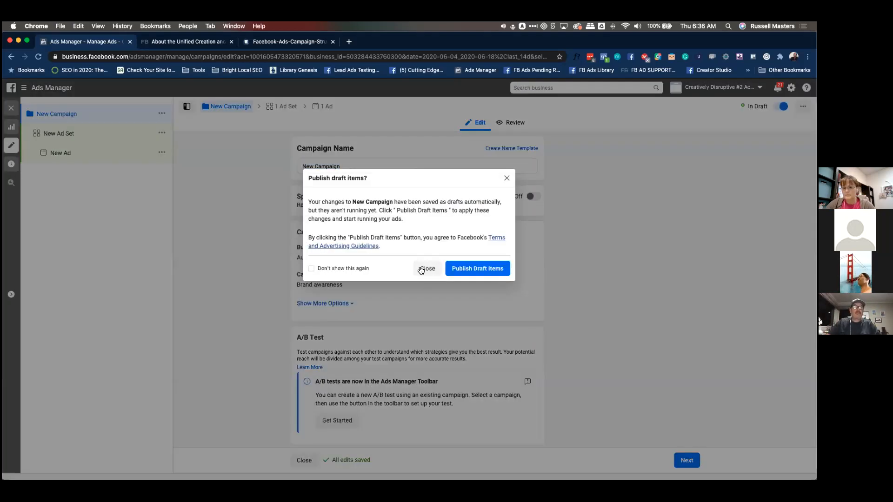
click(432, 269)
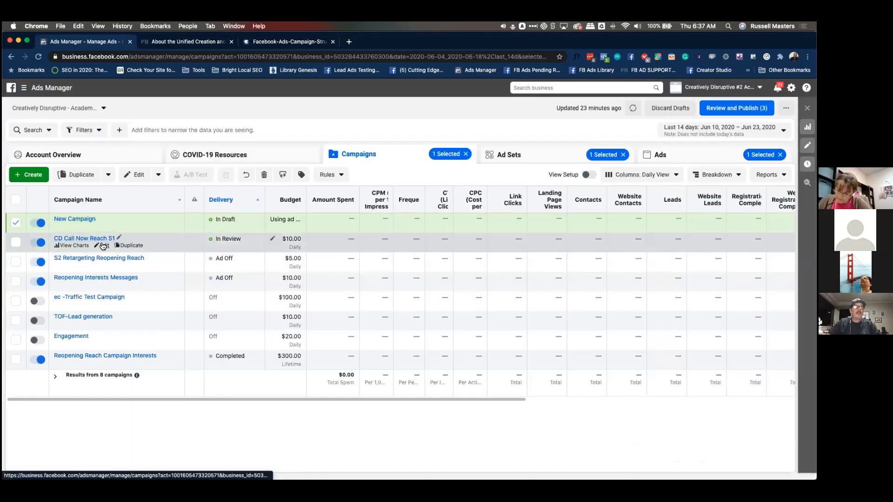
Open the CD Call Now Reach S1 campaign for editing and examine how its campaign name is built
click(104, 246)
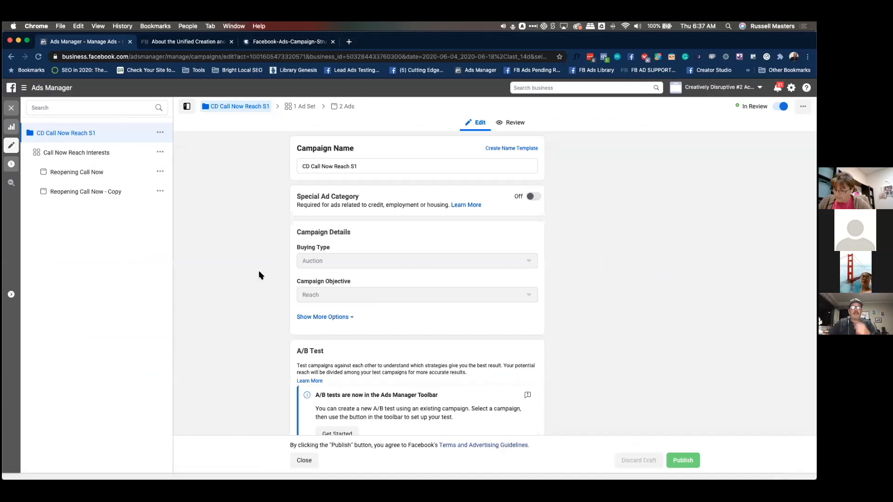
click(305, 166)
drag(310, 166, 364, 167)
click(363, 166)
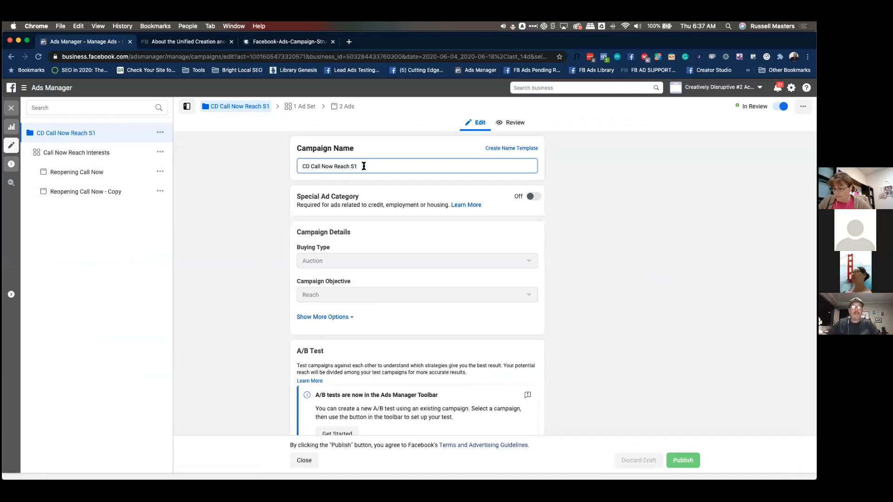
drag(350, 166, 313, 164)
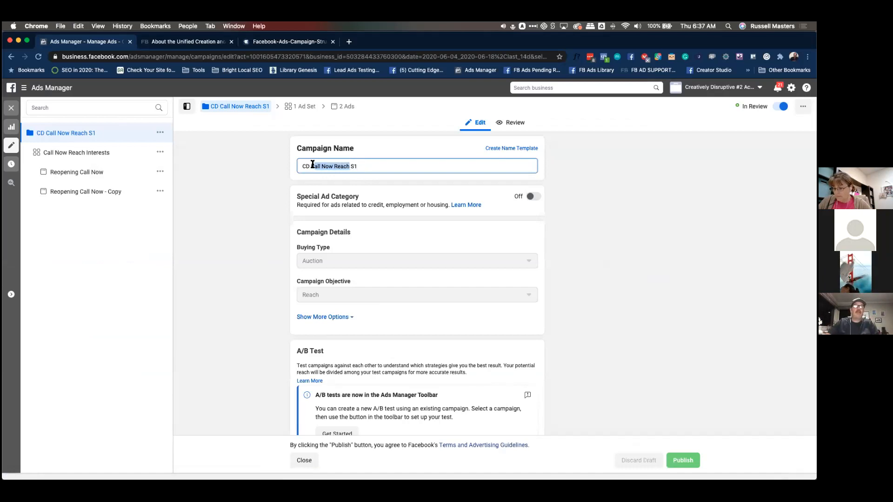
click(312, 165)
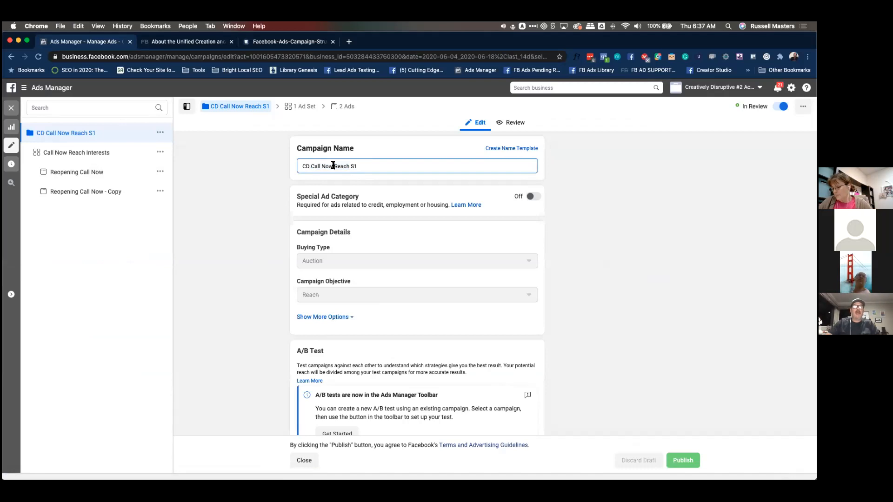
Examine the campaign budget optimization and daily budget of the CD Call Now Reach S1 campaign
scroll(275, 236, down, 5)
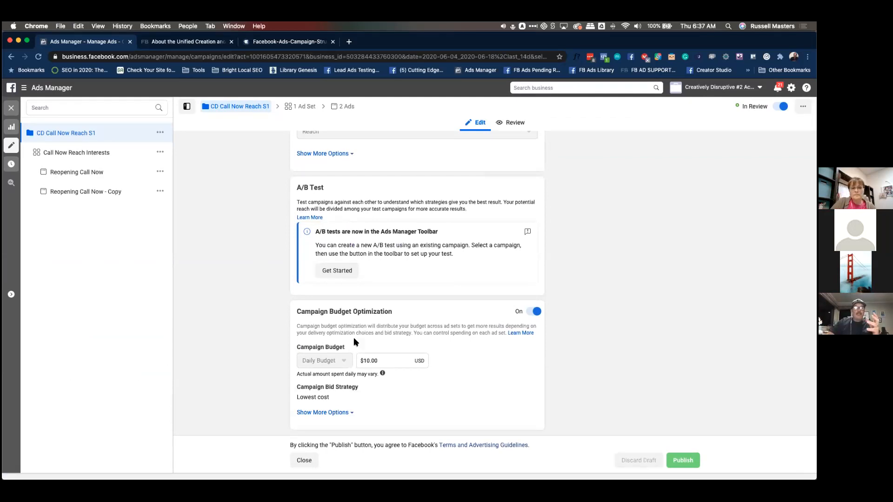
drag(382, 361, 362, 362)
click(362, 333)
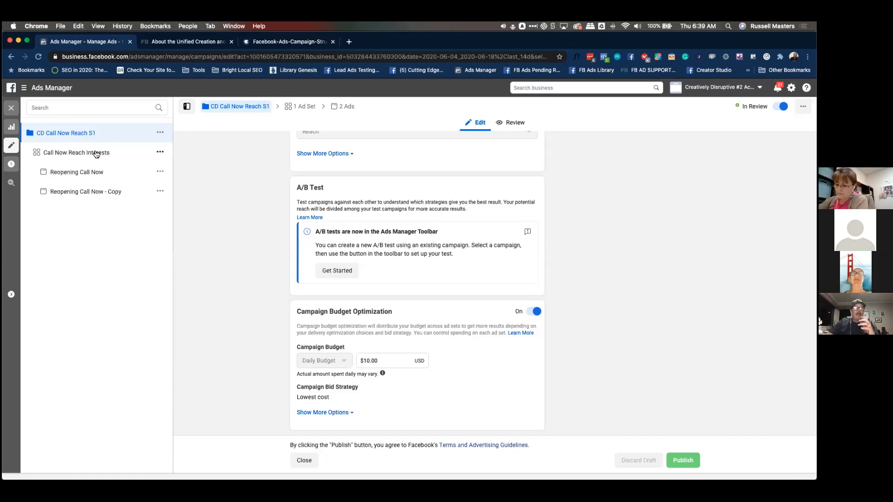
List the ad sets of the CD Call Now Reach S1 campaign and consult the campaign structure diagram on the ad set level
click(11, 108)
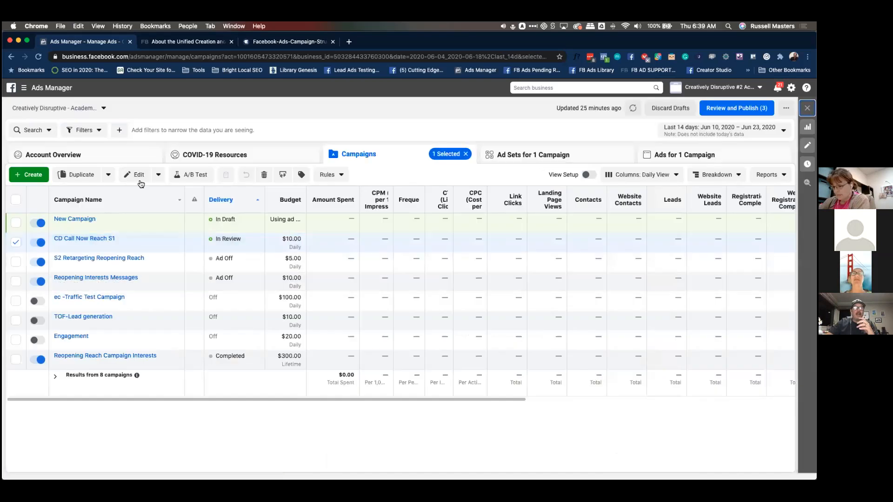
click(93, 238)
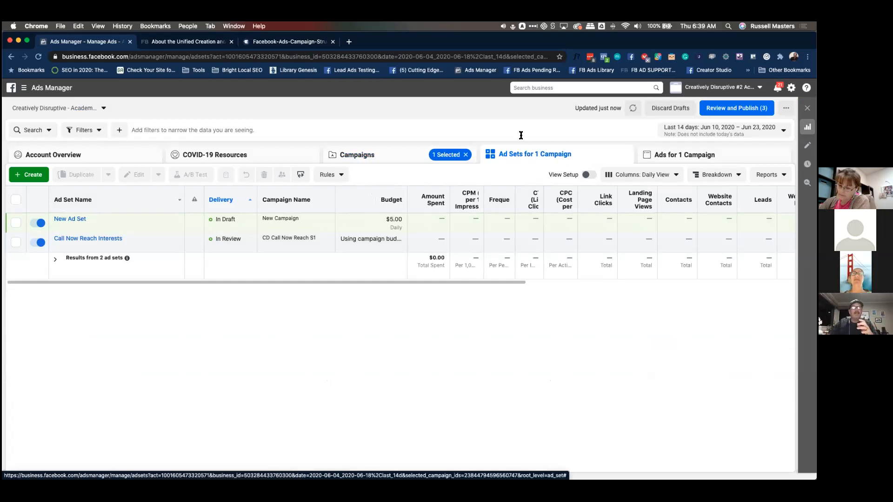
click(209, 42)
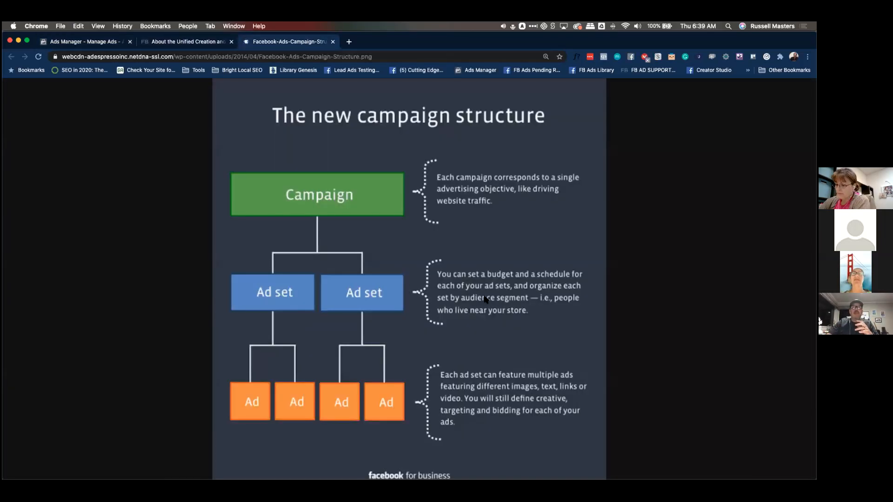
click(279, 43)
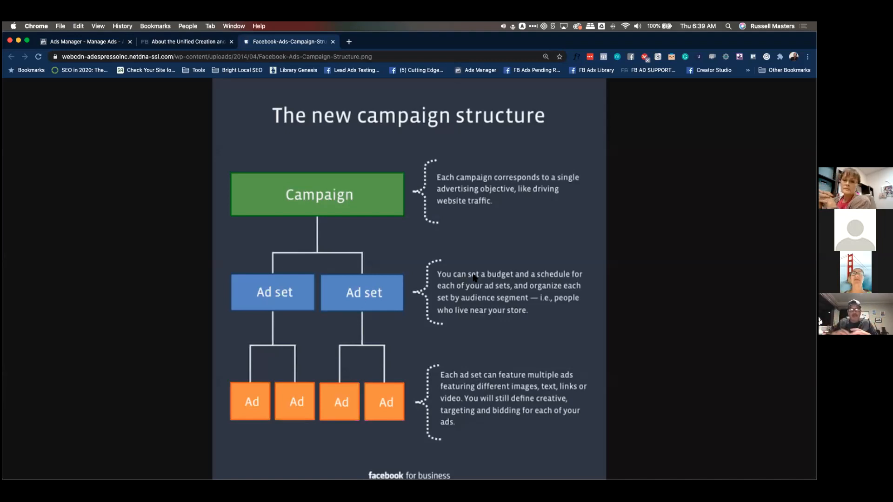
click(91, 42)
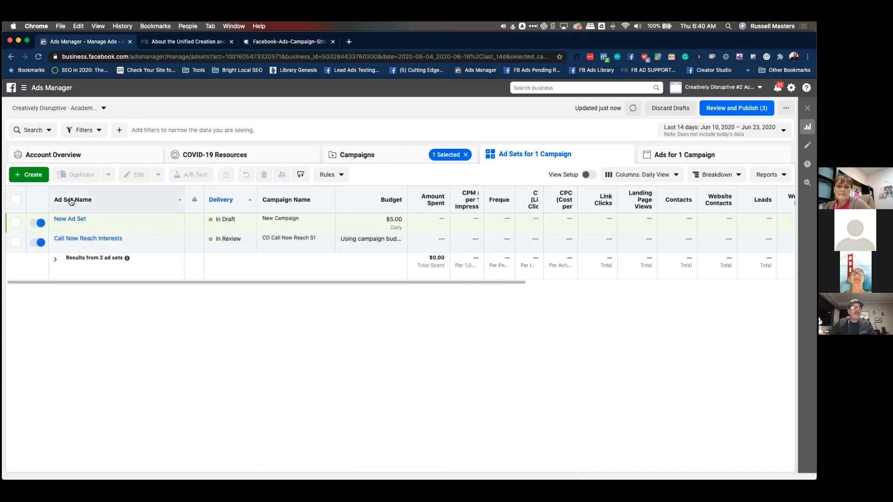
Open the Call Now Reach Interests ad set for editing and examine each part of its ad set name
click(104, 246)
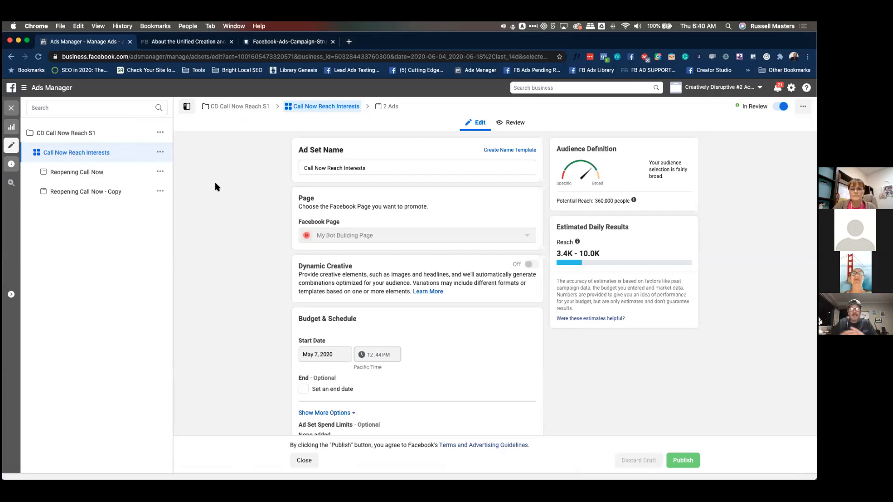
click(315, 167)
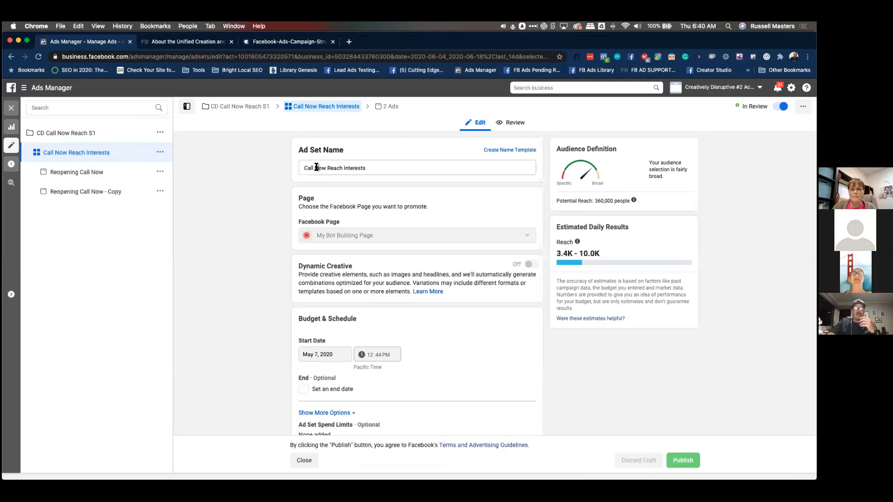
drag(380, 169, 300, 168)
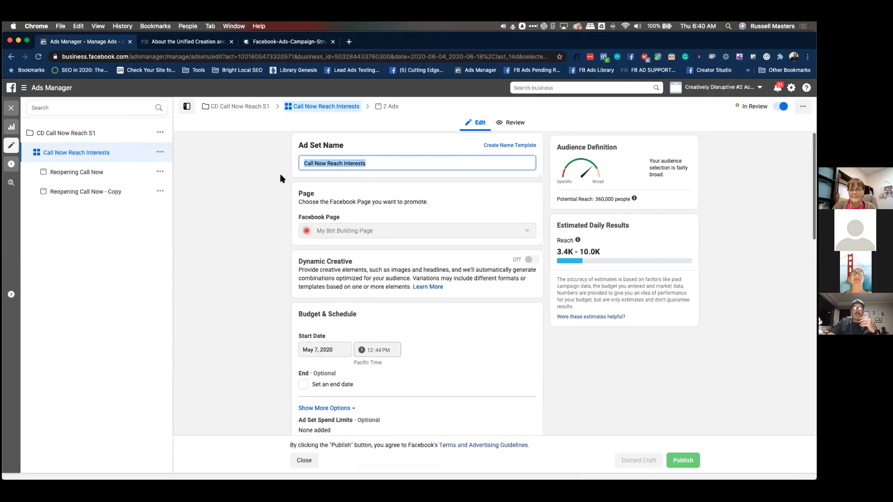
click(299, 150)
drag(304, 168, 327, 167)
click(328, 167)
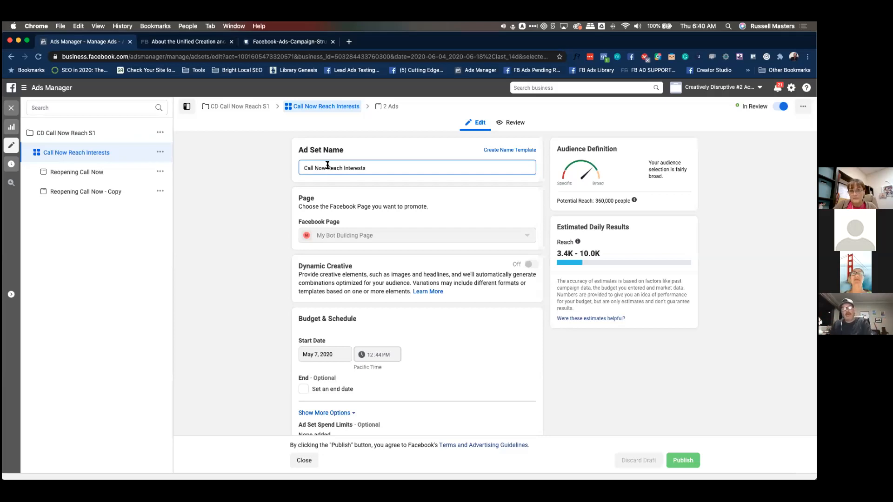
drag(328, 165, 341, 166)
click(341, 166)
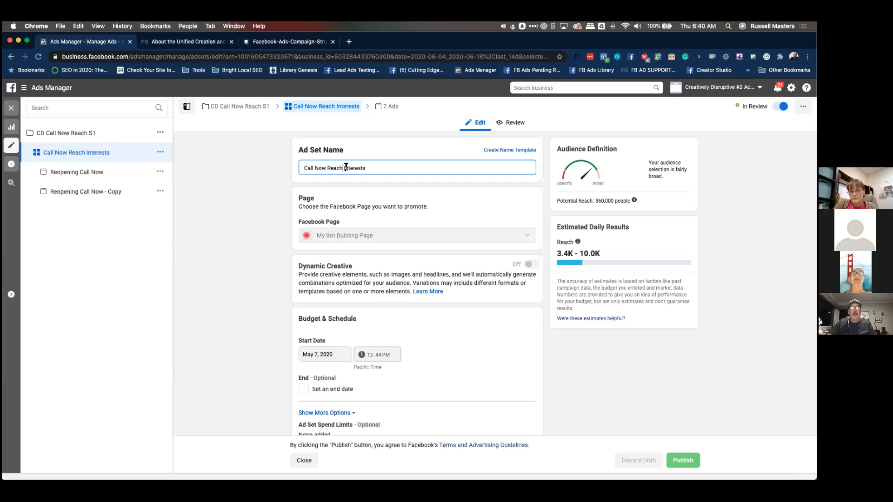
drag(370, 168, 345, 167)
click(345, 166)
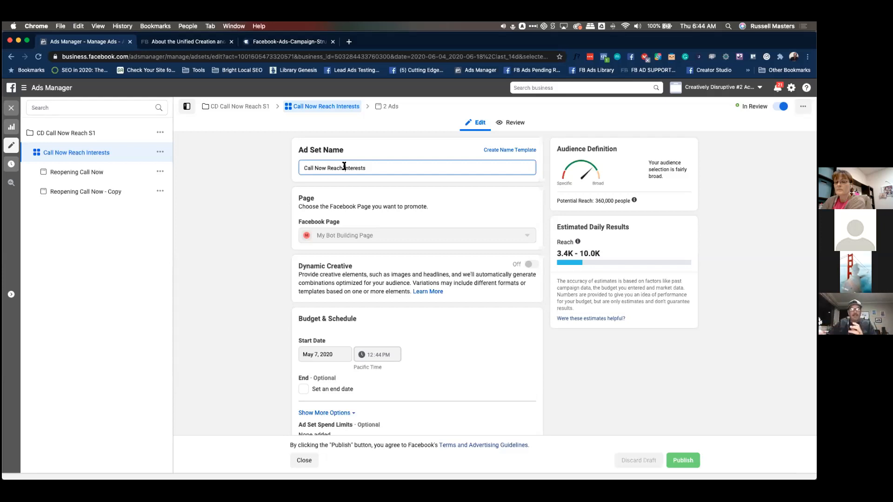
Review the ad set's page, dynamic creative, start and end date, and audience settings
scroll(244, 204, down, 10)
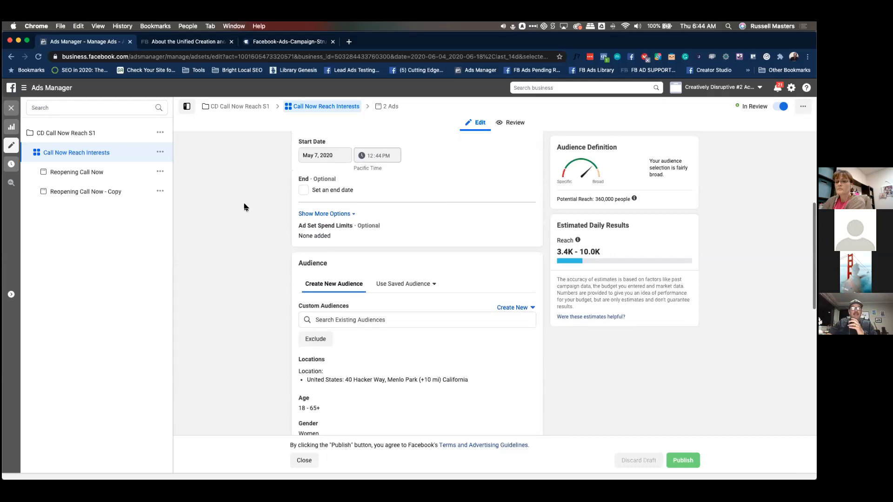
scroll(245, 207, down, 1)
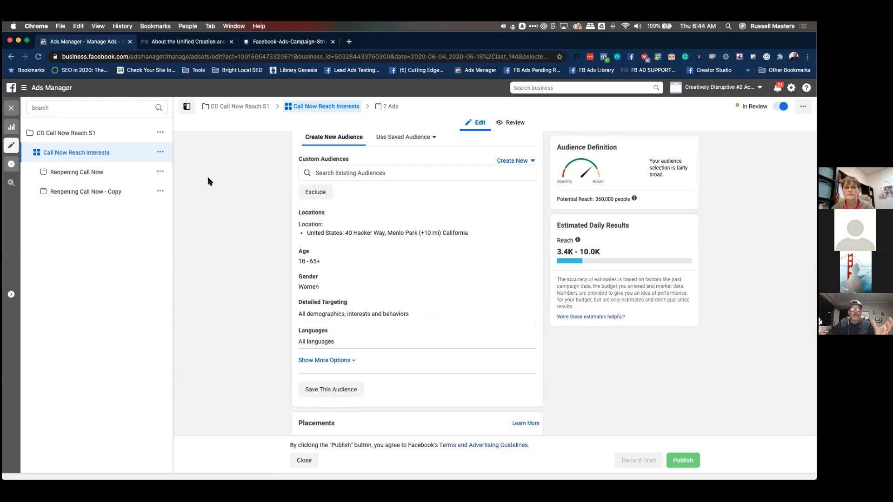
scroll(249, 272, up, 2)
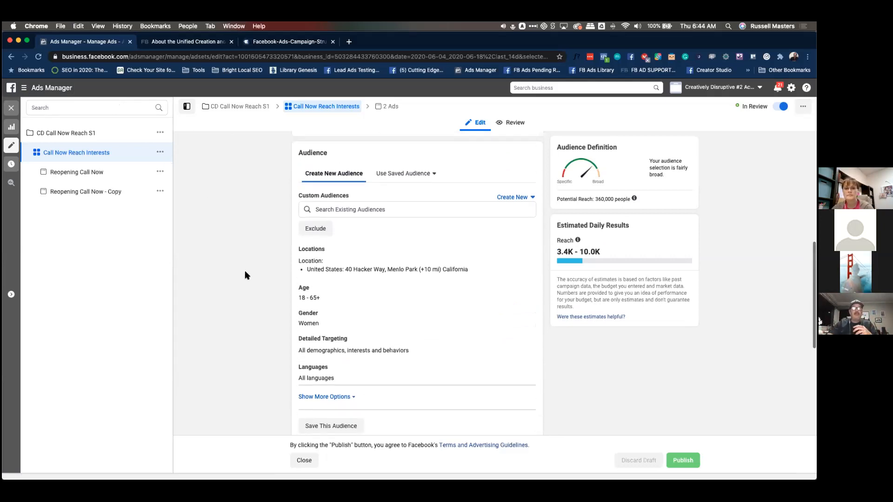
scroll(296, 180, up, 10)
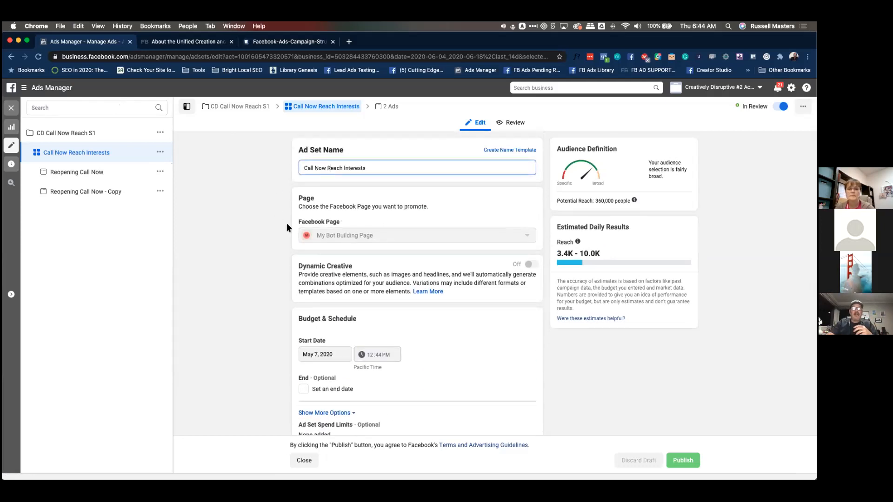
scroll(285, 225, down, 6)
scroll(283, 231, down, 1)
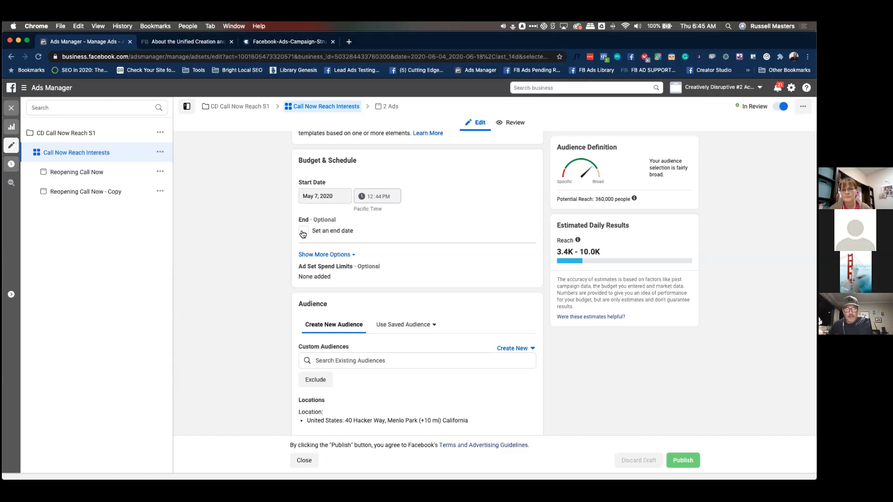
scroll(265, 285, down, 5)
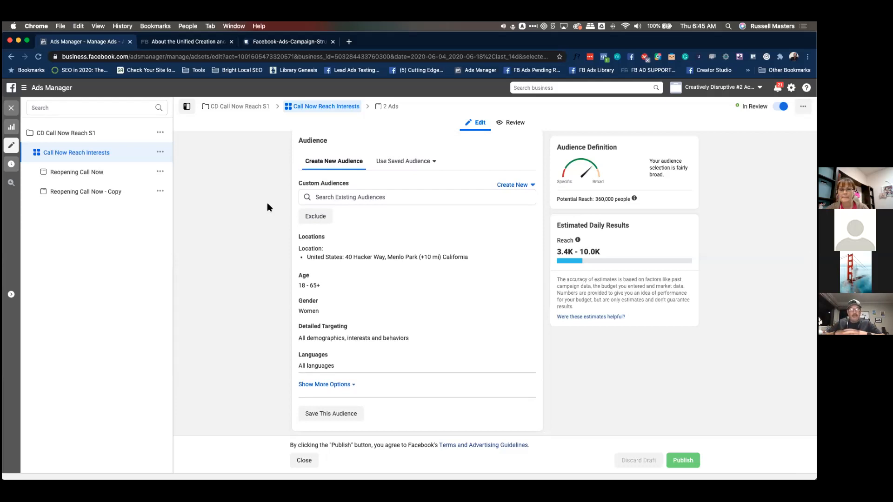
scroll(267, 202, up, 10)
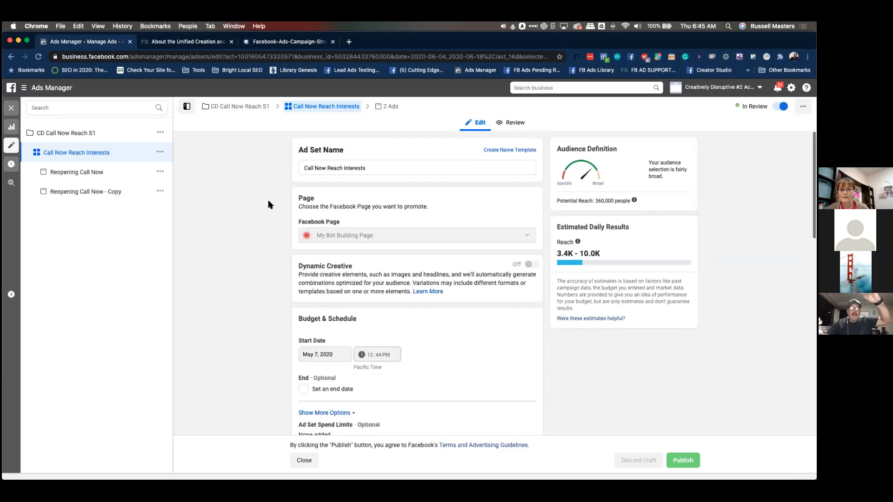
scroll(269, 204, down, 1)
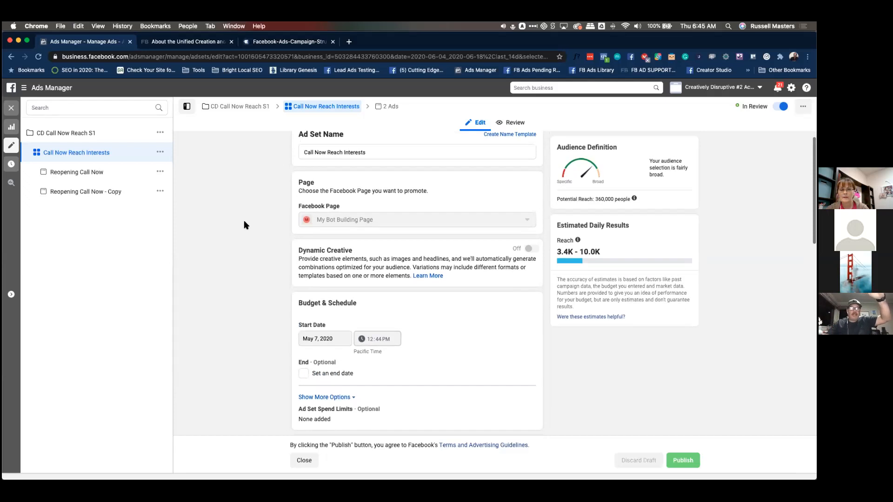
scroll(271, 239, down, 6)
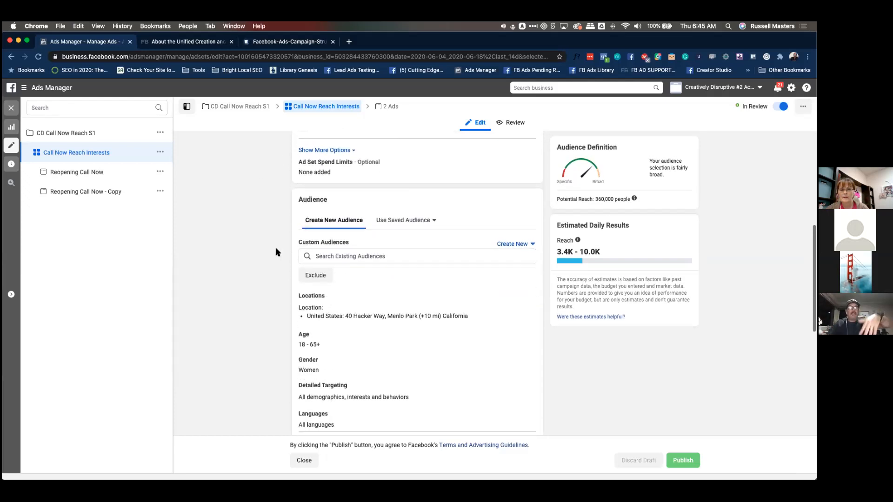
Browse the existing custom and lookalike audiences available to the ad set without selecting one
scroll(275, 247, down, 1)
click(343, 202)
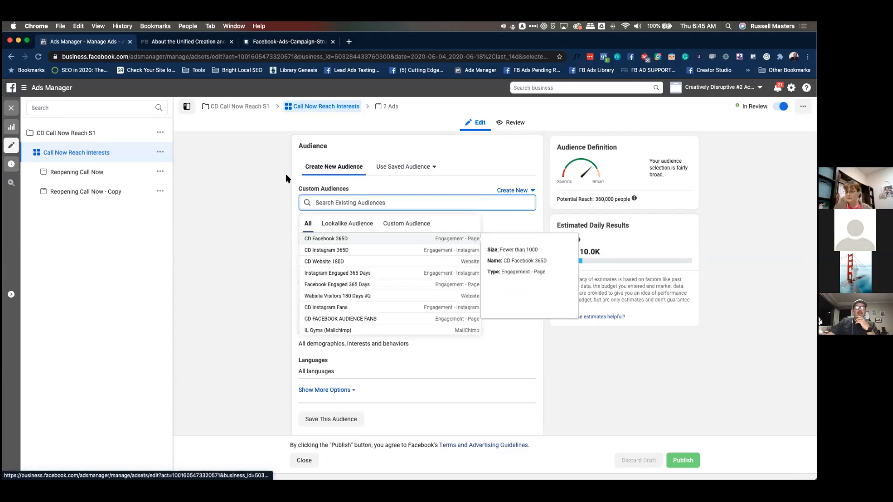
click(325, 170)
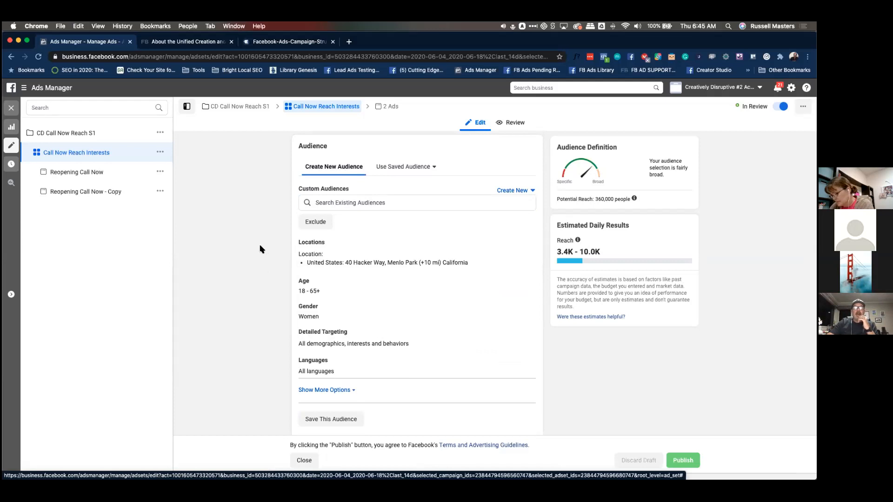
click(335, 205)
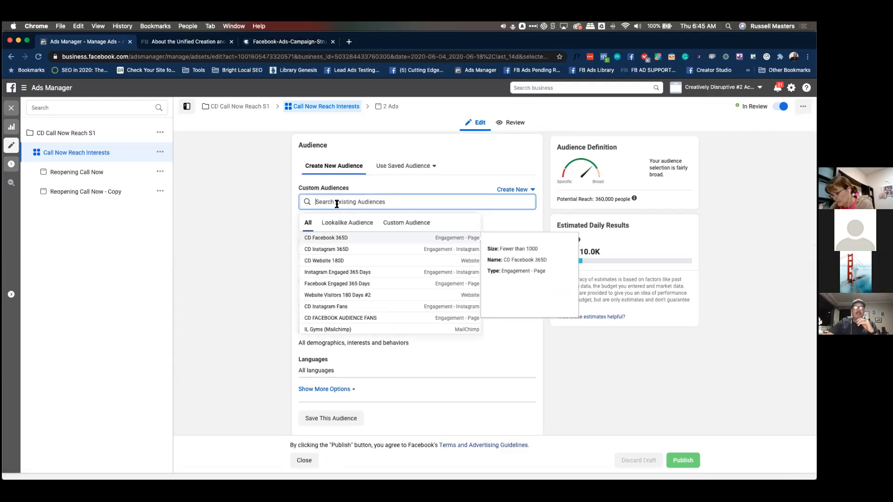
scroll(359, 278, down, 2)
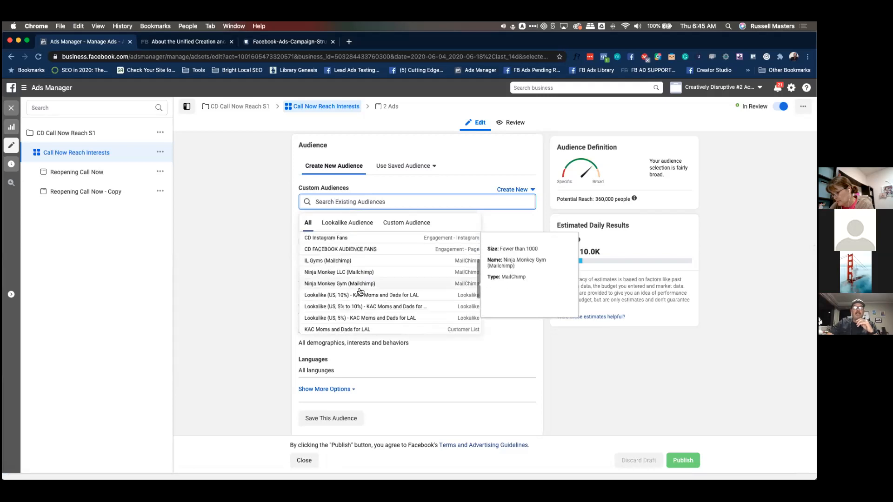
click(248, 248)
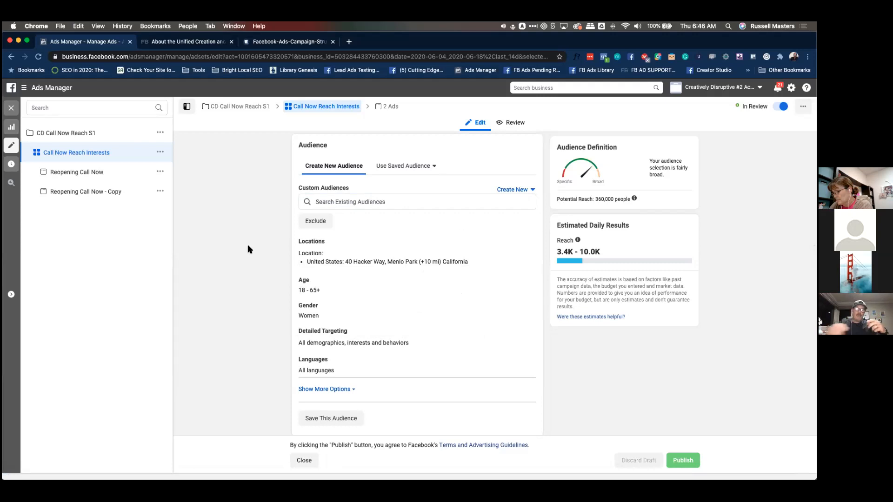
Preview the saved audience Reopening Interests 10 Miles without applying it to the ad set
click(398, 171)
mouse_move(408, 215)
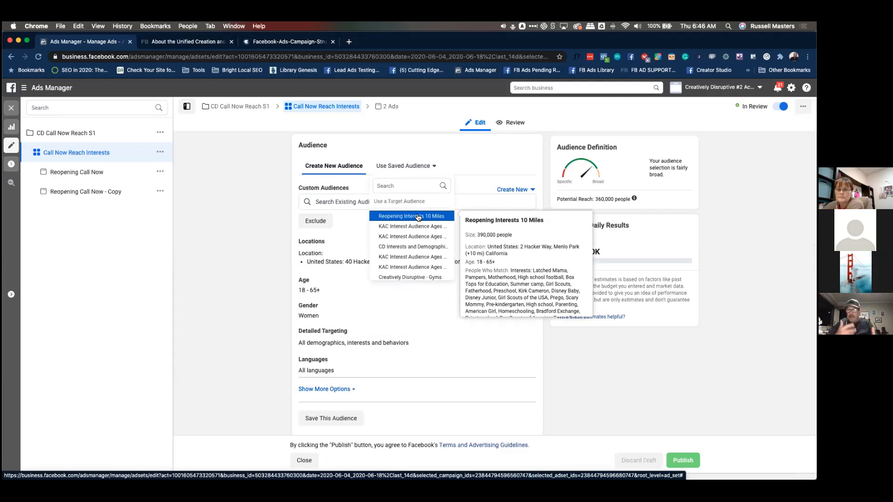
click(231, 263)
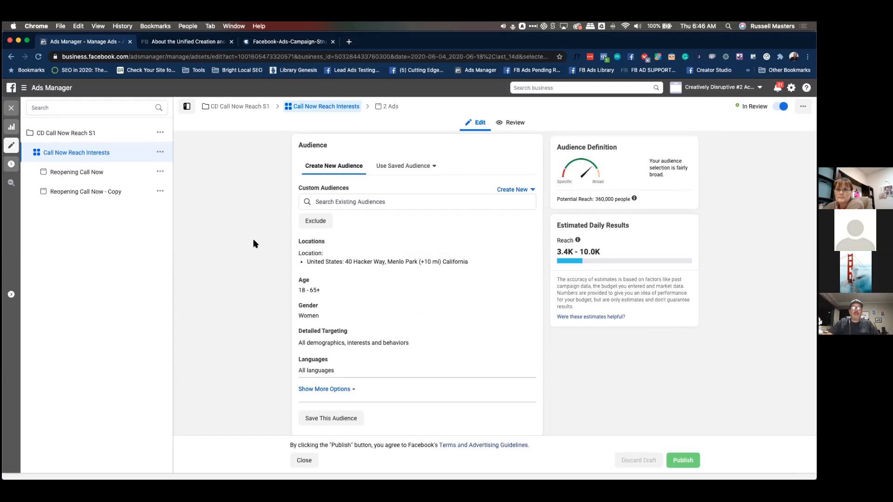
Open the audience's location targeting for editing and show the included Menlo Park location on the map
scroll(255, 276, down, 2)
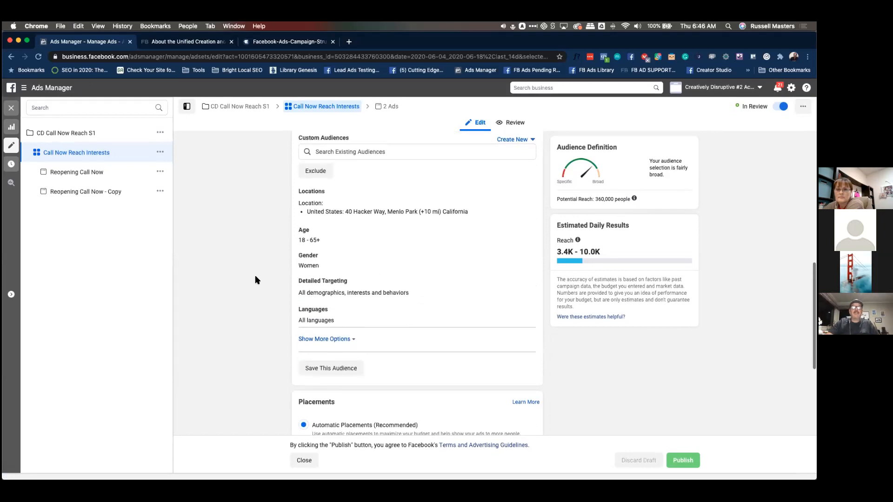
scroll(255, 279, up, 2)
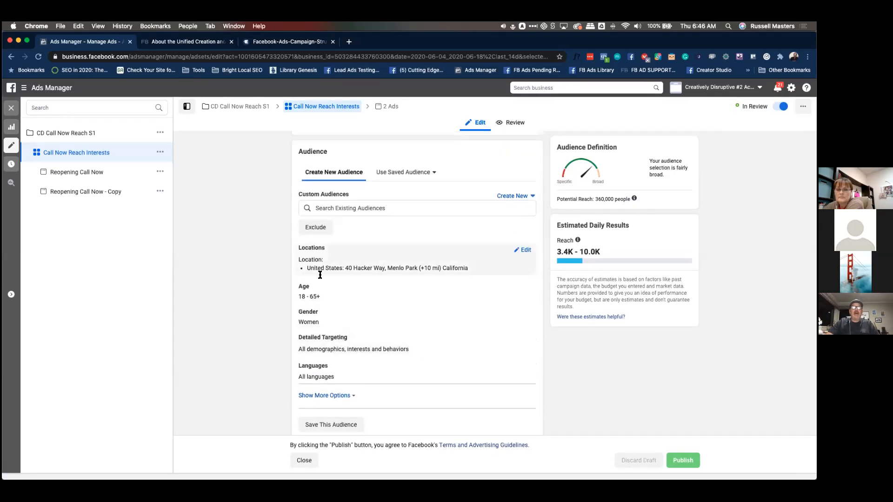
mouse_move(350, 338)
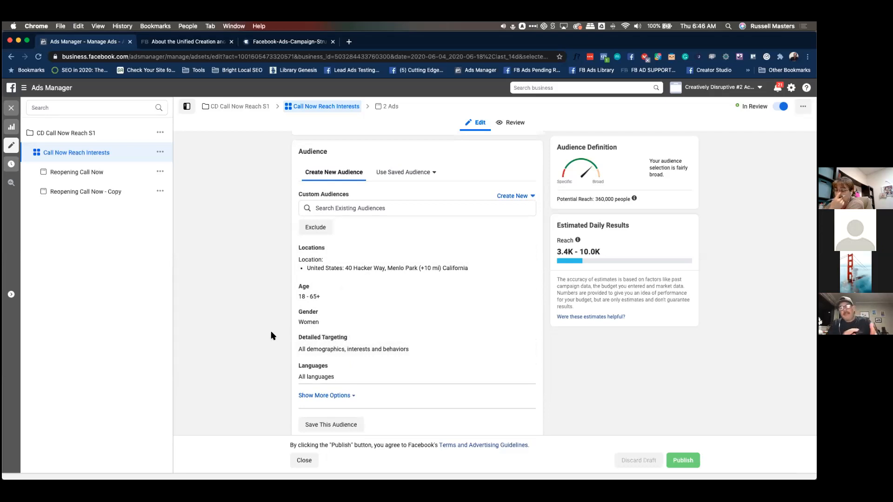
scroll(265, 317, up, 1)
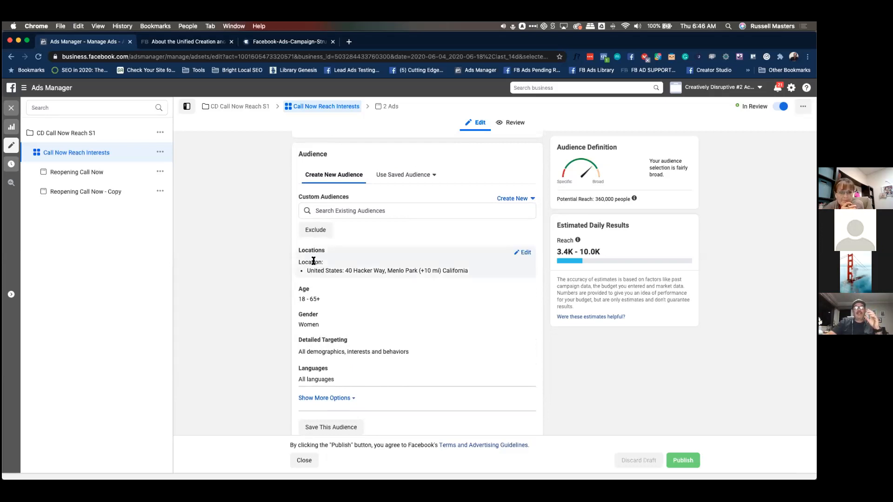
click(522, 253)
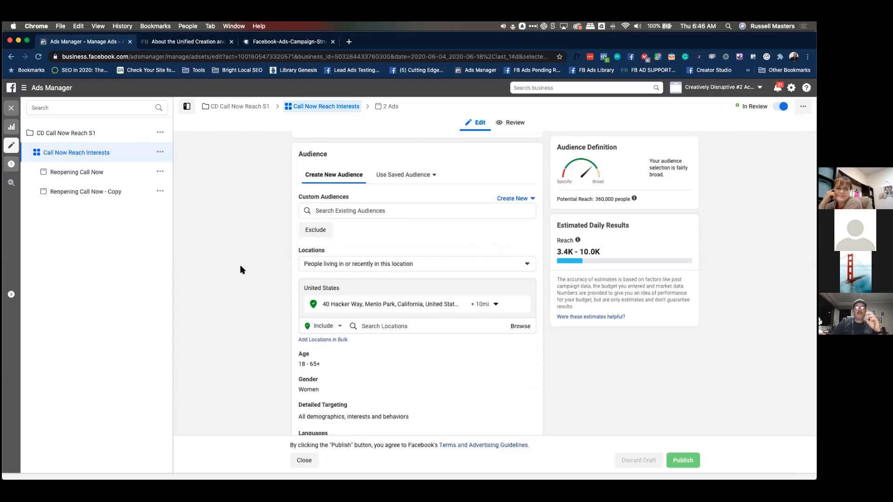
scroll(261, 263, down, 2)
scroll(268, 262, down, 1)
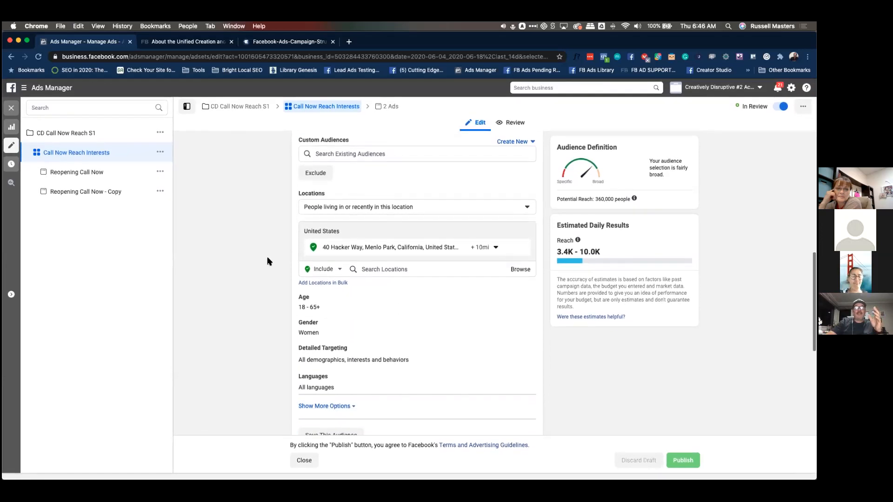
scroll(267, 262, up, 2)
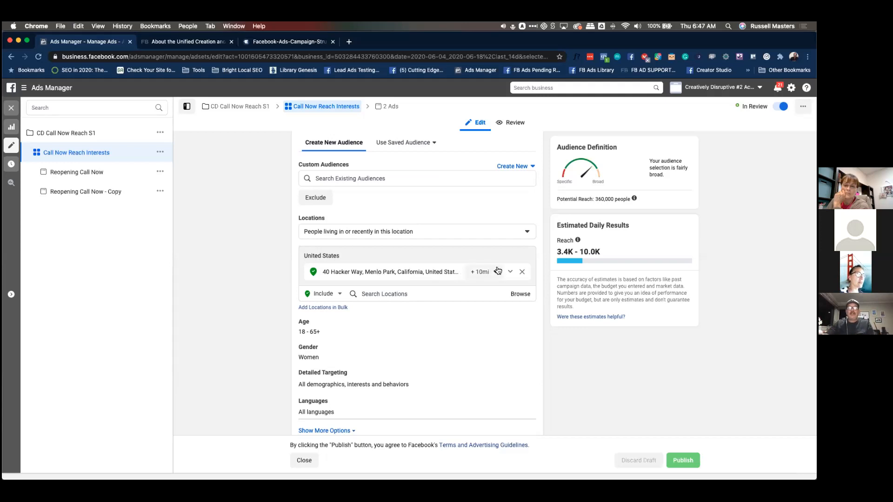
click(430, 273)
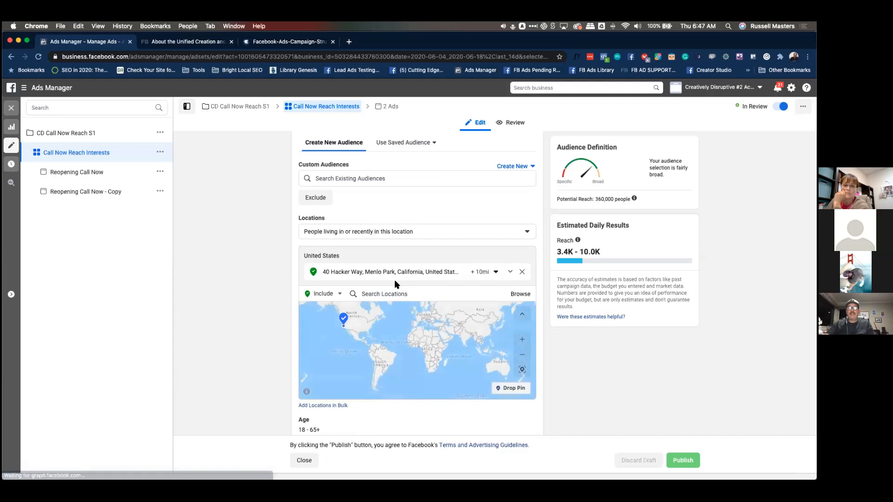
Set the radius around the included Menlo Park location to 8 miles and try to find its area on the map
click(363, 293)
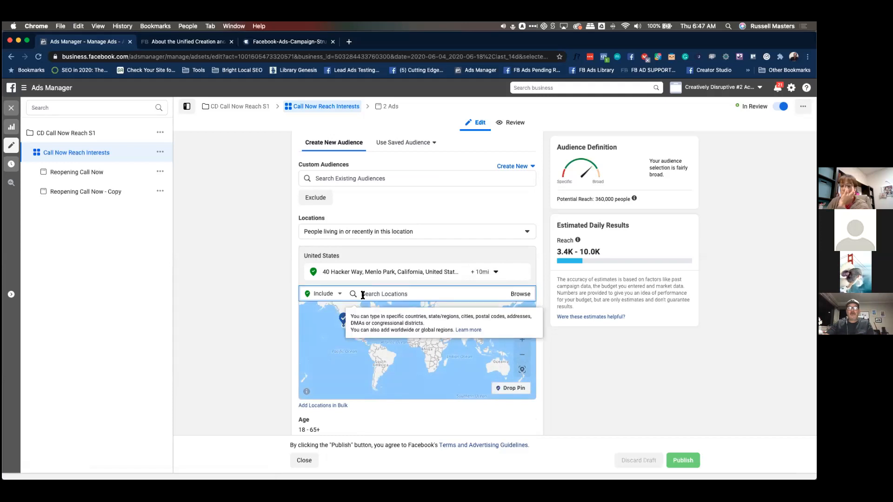
click(479, 273)
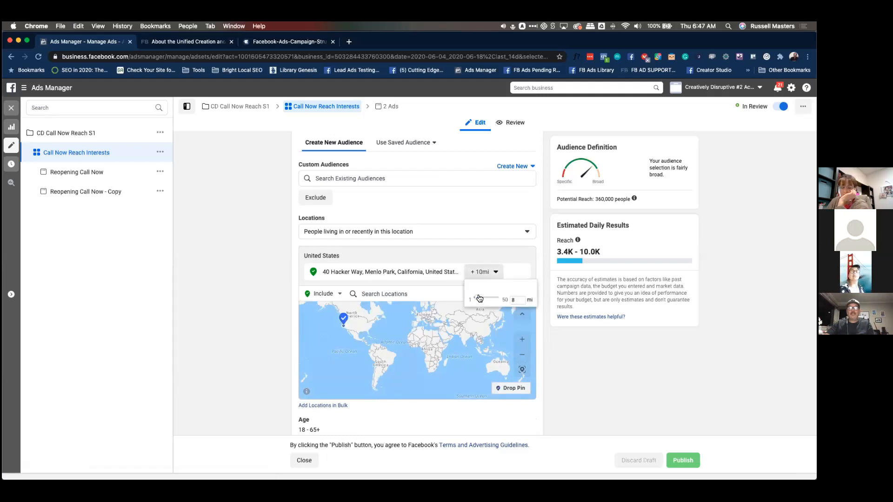
click(424, 321)
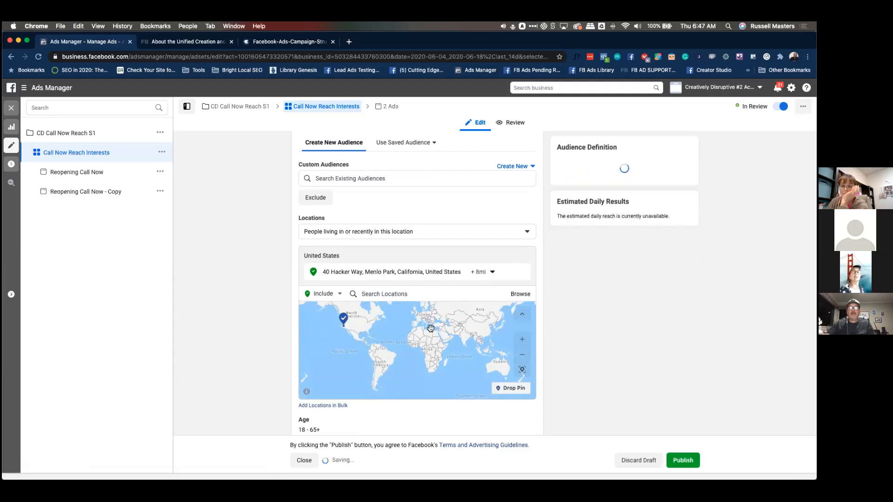
click(521, 371)
mouse_move(339, 327)
mouse_down()
mouse_move(428, 361)
mouse_move(400, 341)
mouse_move(458, 355)
mouse_up()
drag(365, 321, 474, 347)
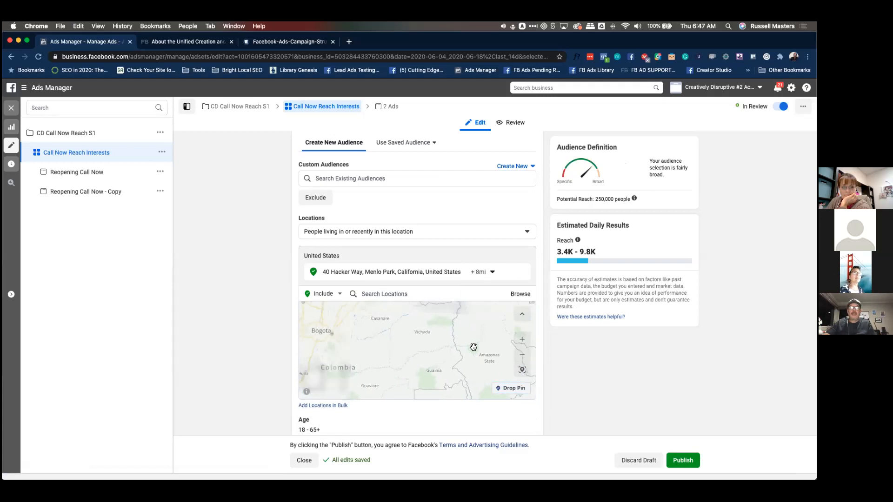
drag(380, 343, 504, 344)
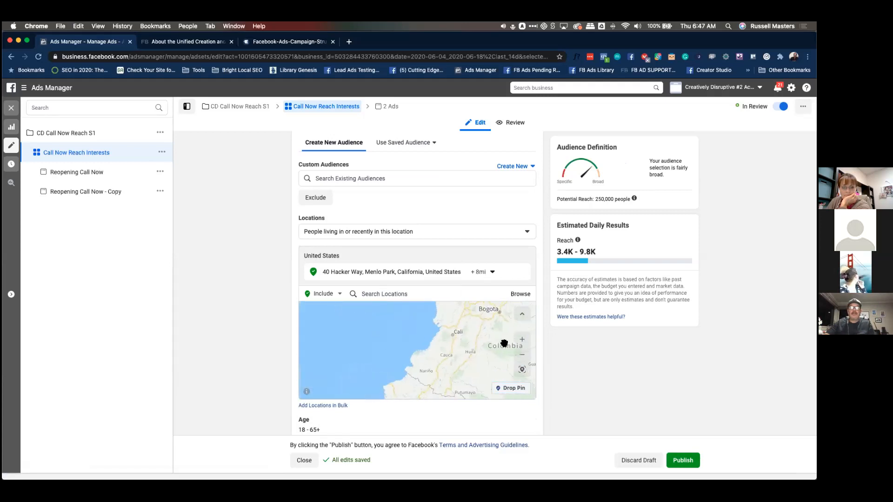
click(522, 356)
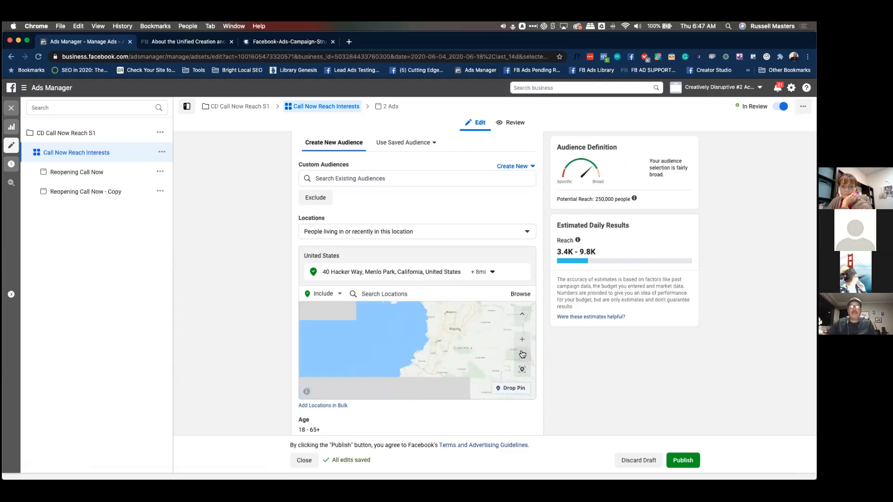
click(523, 356)
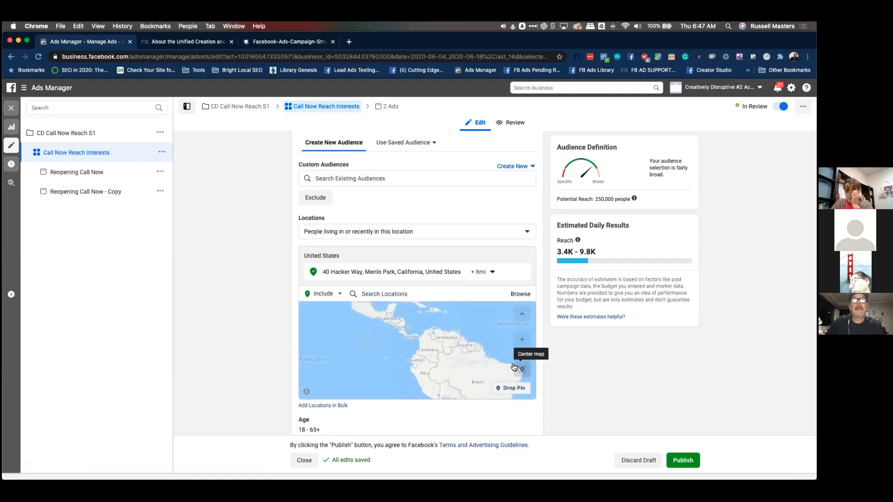
Remove the included Menlo Park street address from the audience locations and add the same address again through the location search
click(483, 273)
click(440, 274)
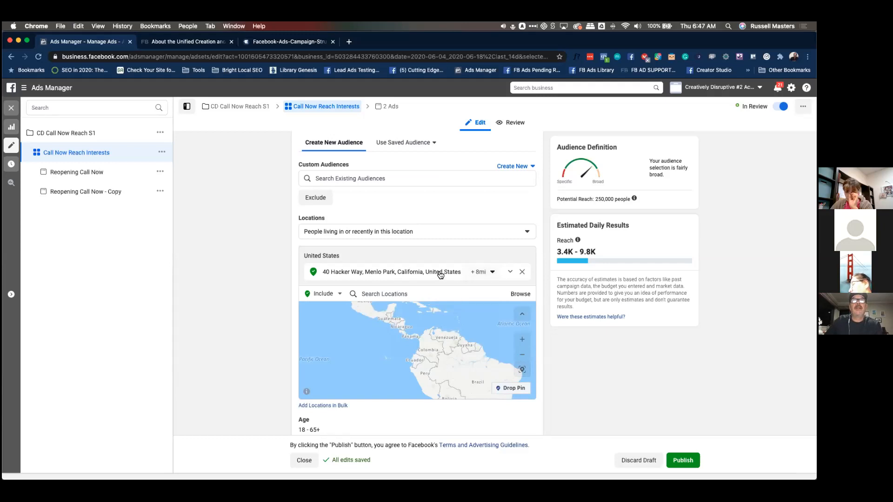
click(519, 274)
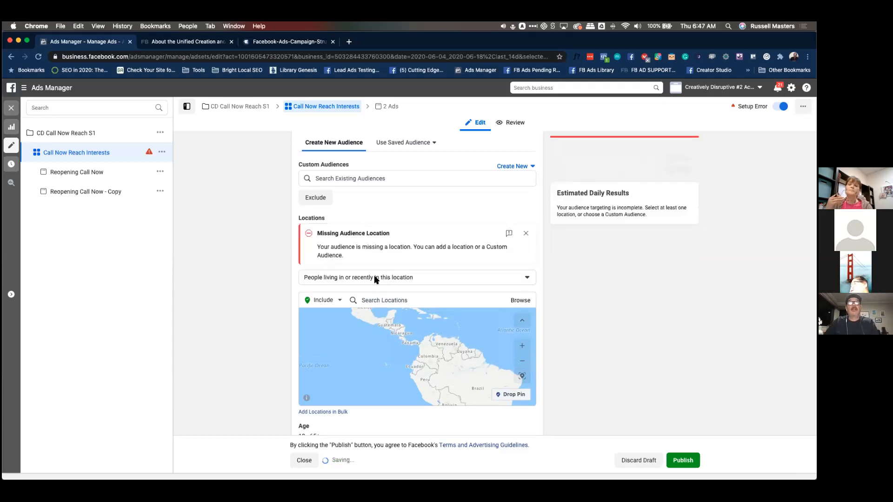
click(375, 278)
click(267, 287)
click(384, 300)
text(40 ha)
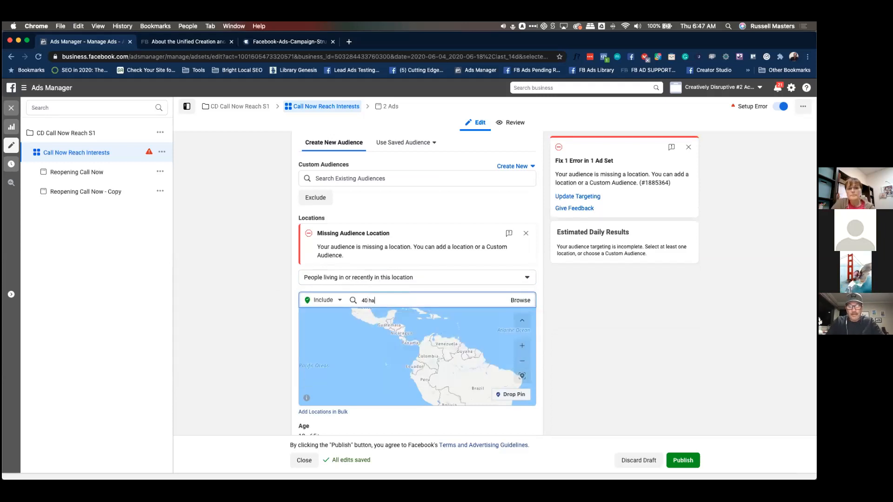
text(cker way)
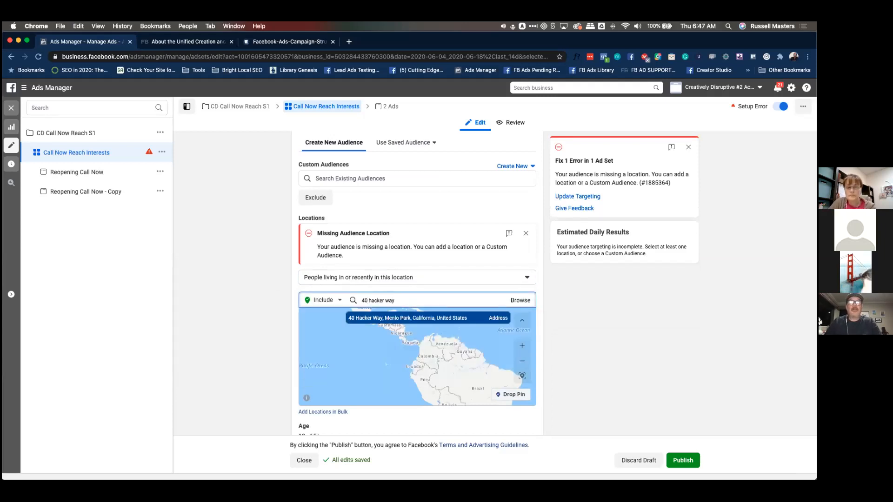
click(392, 319)
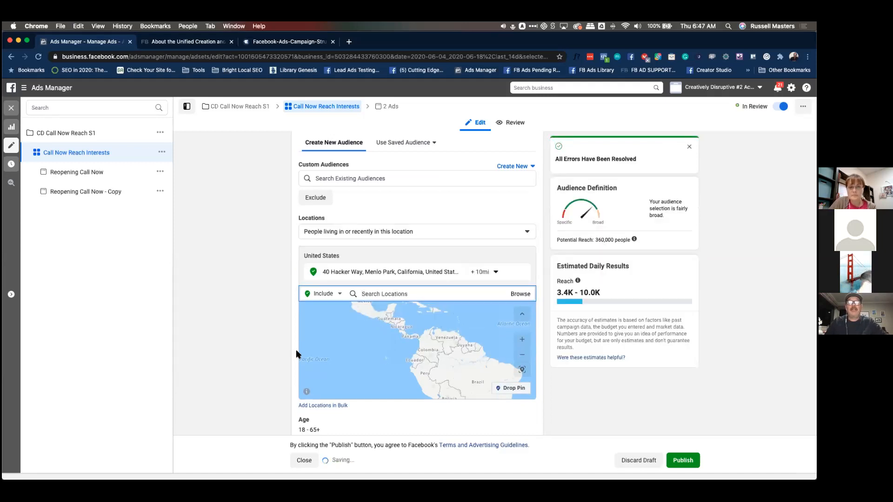
Examine the targeting circle around the Menlo Park pin on the locations map up close
click(521, 354)
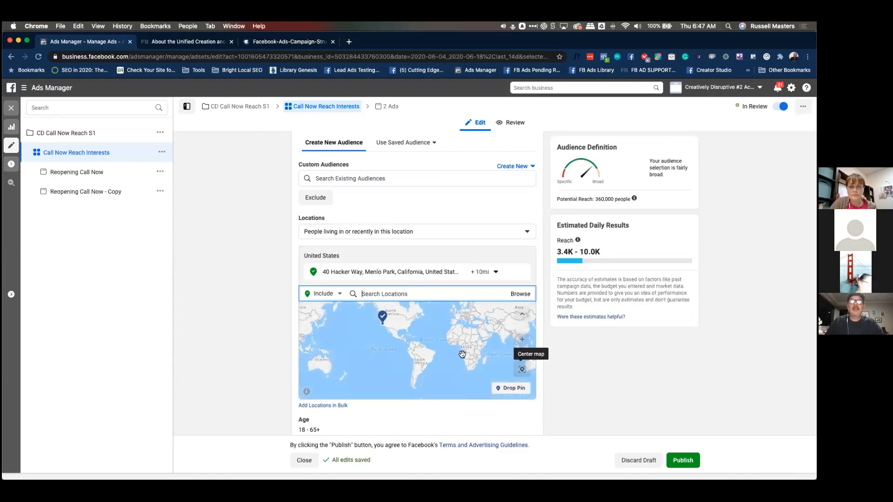
click(382, 318)
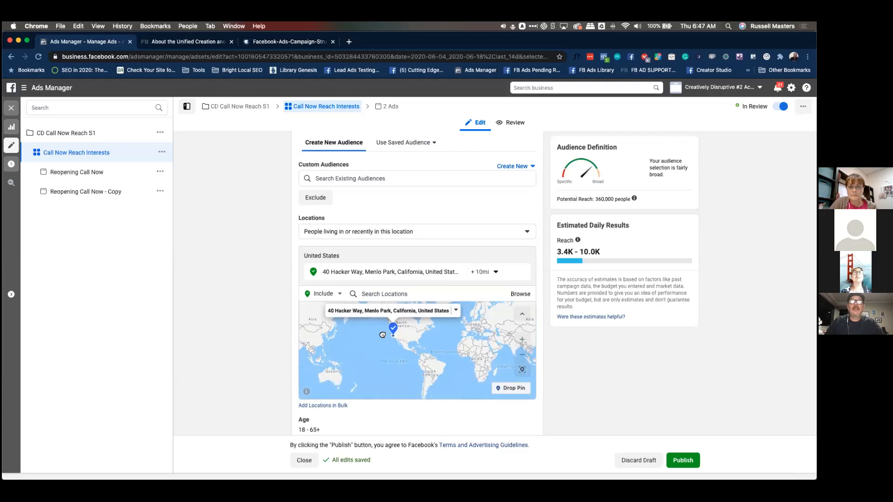
scroll(396, 348, up, 3)
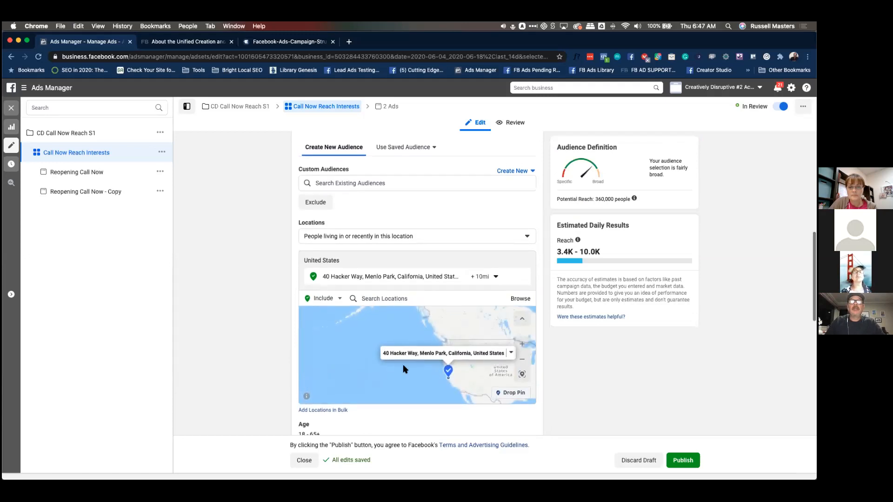
drag(402, 367, 371, 344)
scroll(369, 344, up, 3)
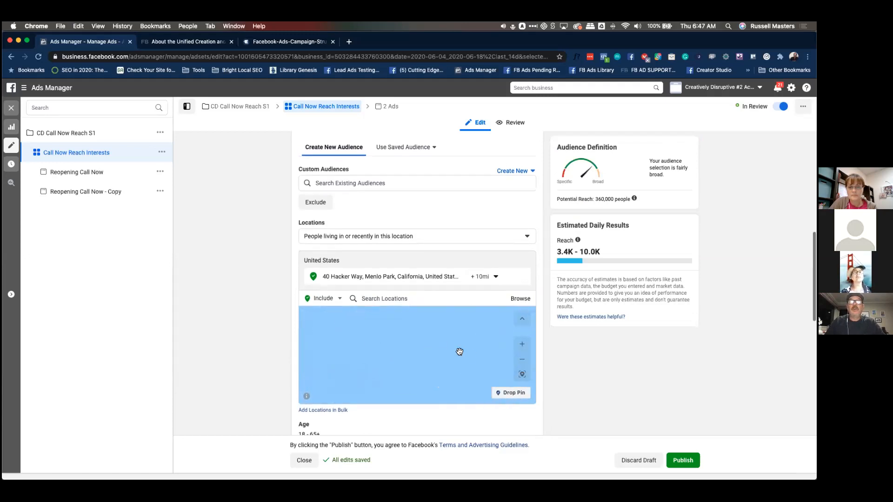
drag(490, 363, 378, 340)
drag(470, 394, 369, 343)
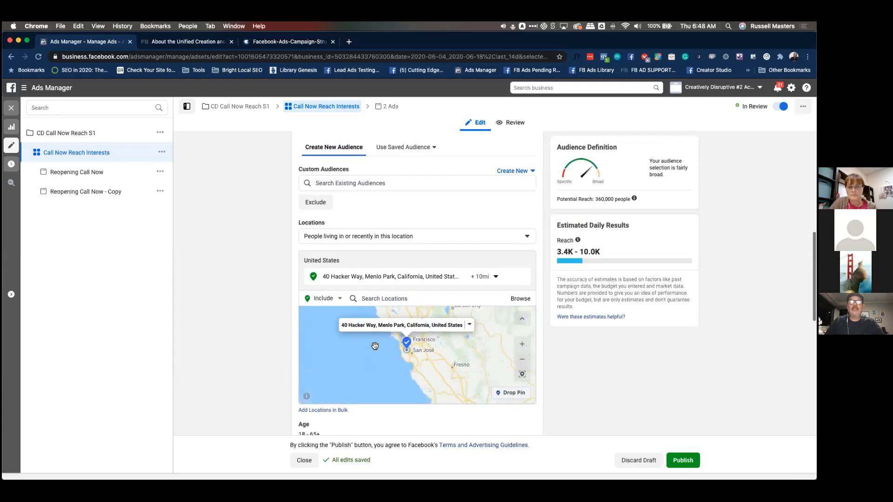
scroll(375, 346, up, 3)
click(521, 344)
click(522, 345)
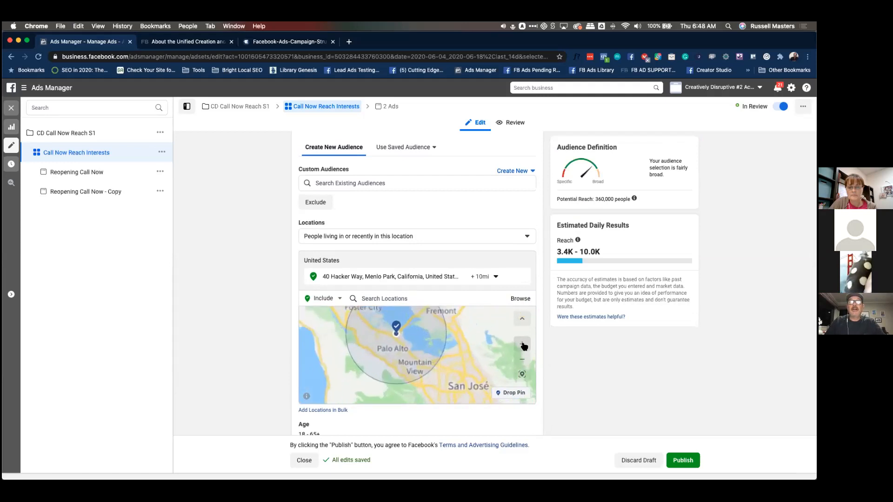
click(521, 359)
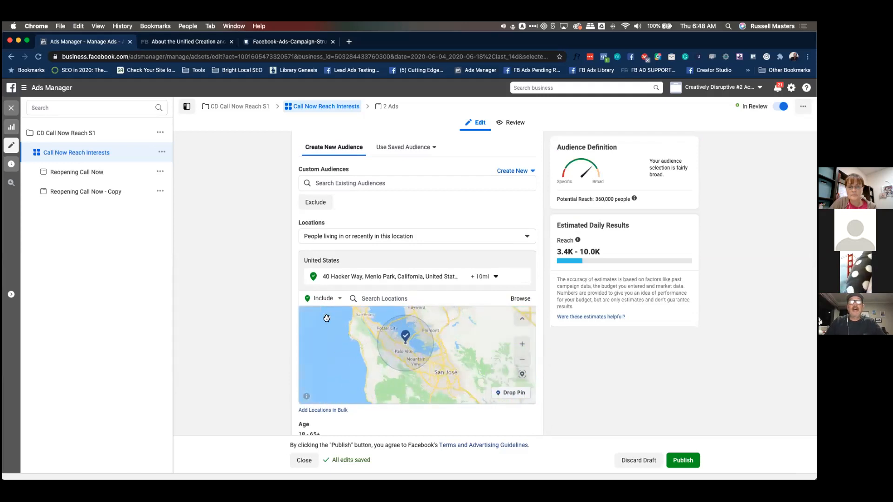
Set the targeting radius around the Menlo Park address to 2 miles and view the covered area on the map
mouse_move(335, 277)
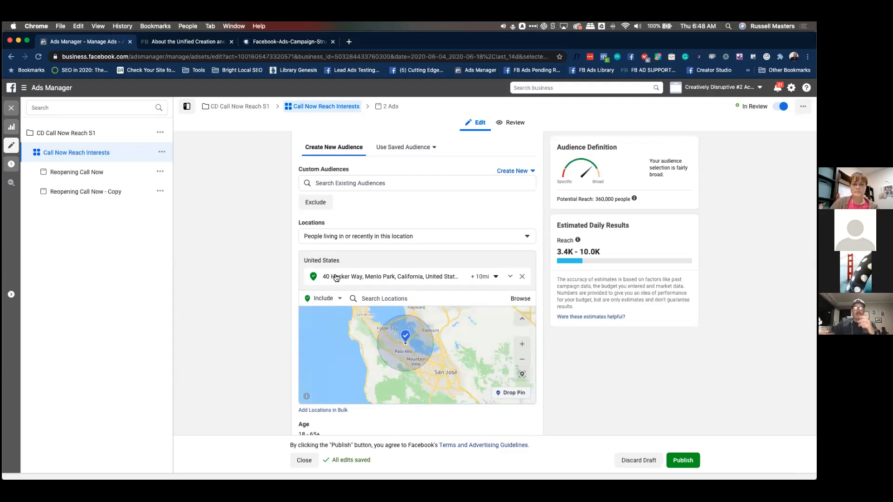
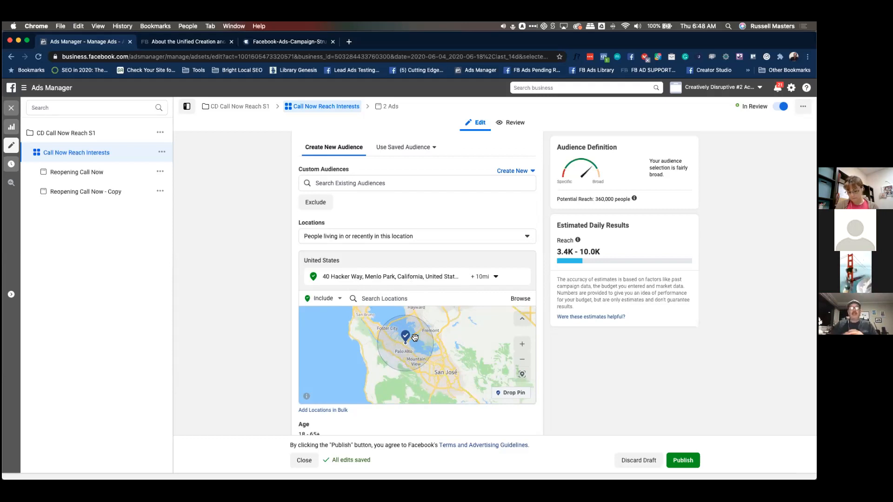
click(482, 276)
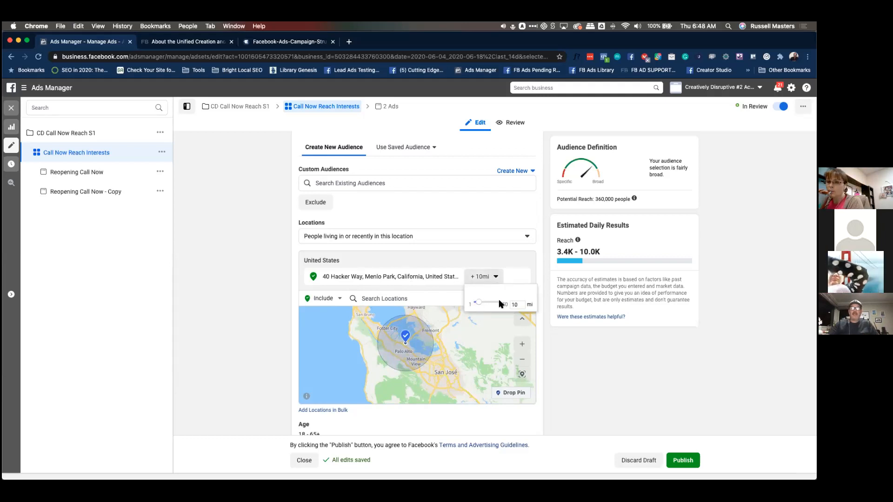
mouse_move(478, 302)
mouse_down()
mouse_move(502, 303)
mouse_move(478, 303)
mouse_move(489, 303)
mouse_up()
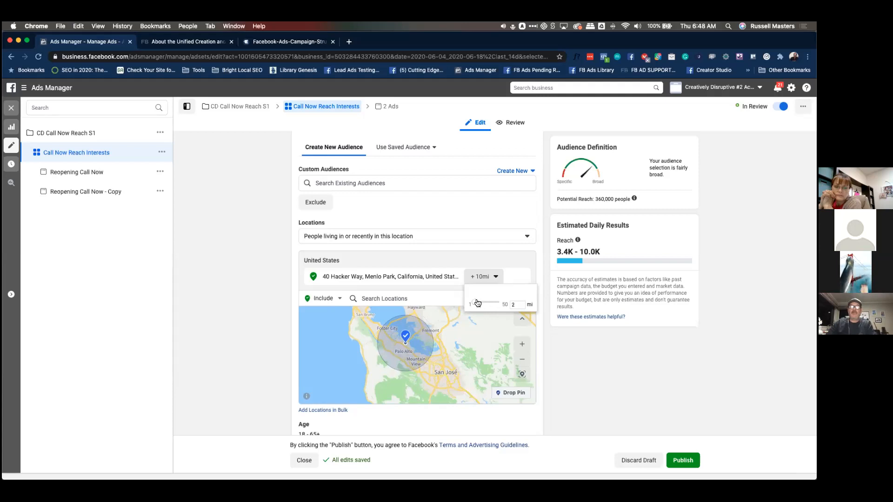
click(440, 322)
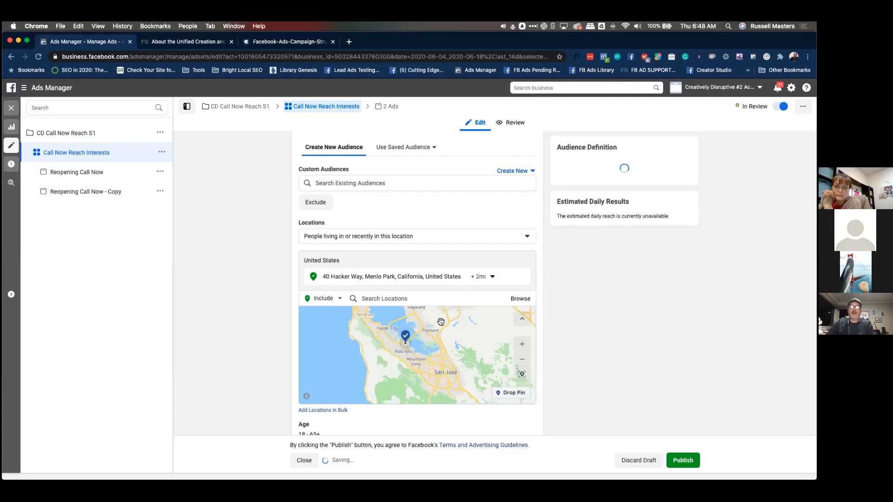
click(520, 346)
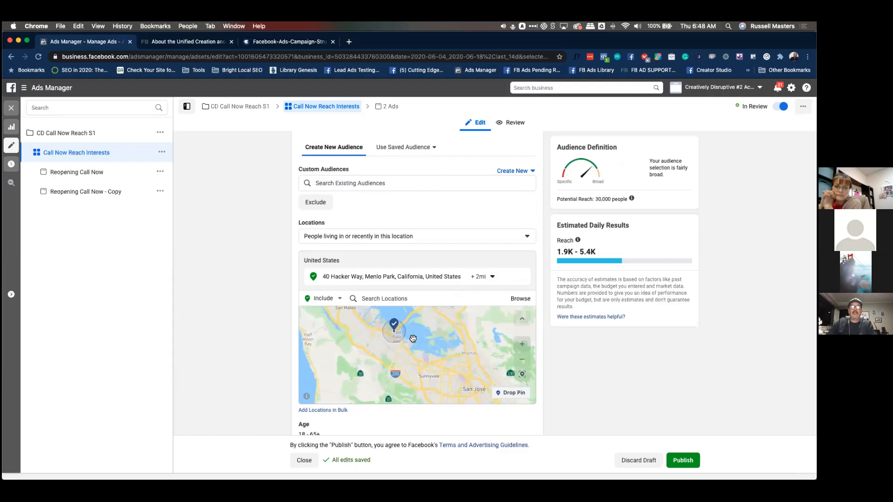
click(521, 346)
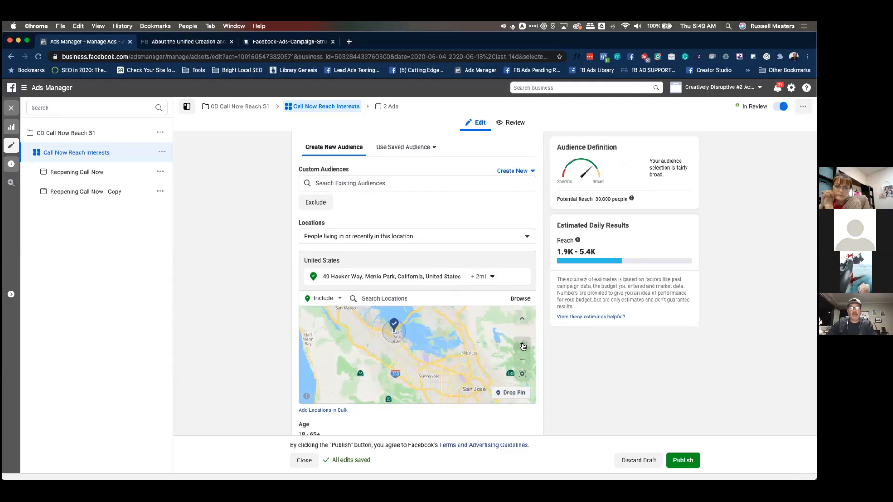
drag(433, 333, 449, 370)
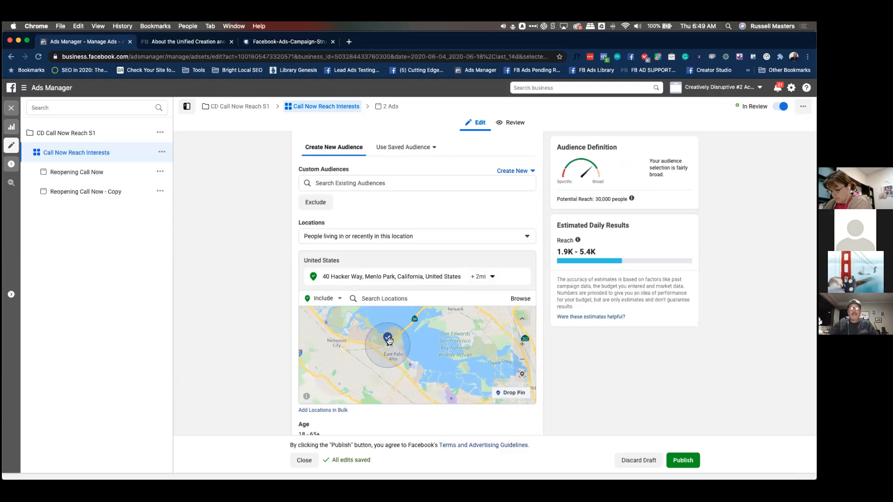
Set the Menlo Park address's targeting radius to 10 miles and show the whole circle on the map
click(481, 278)
drag(476, 304, 480, 302)
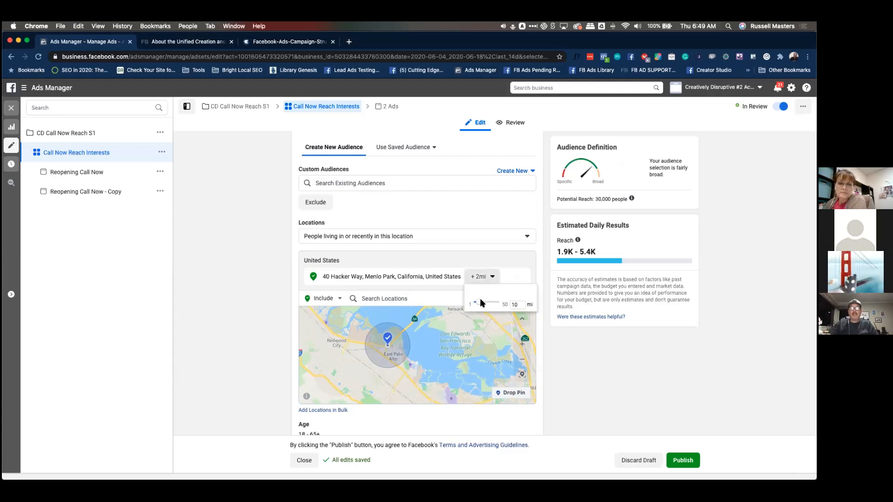
click(522, 359)
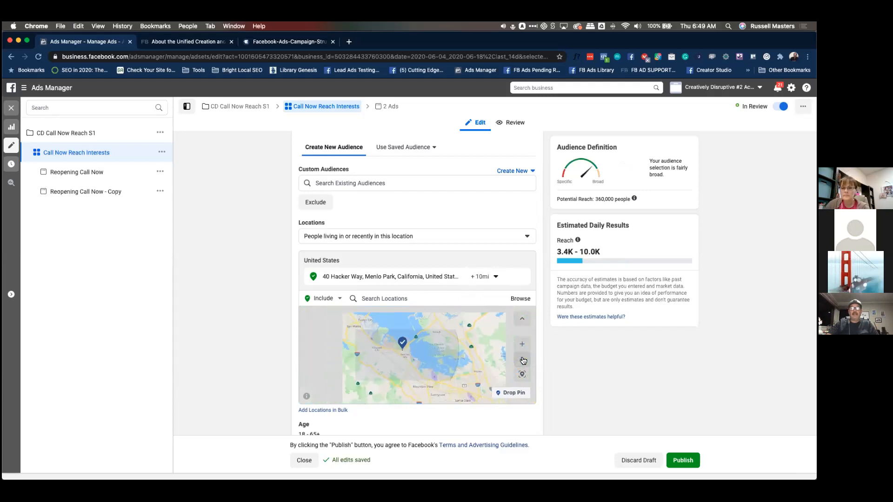
click(522, 359)
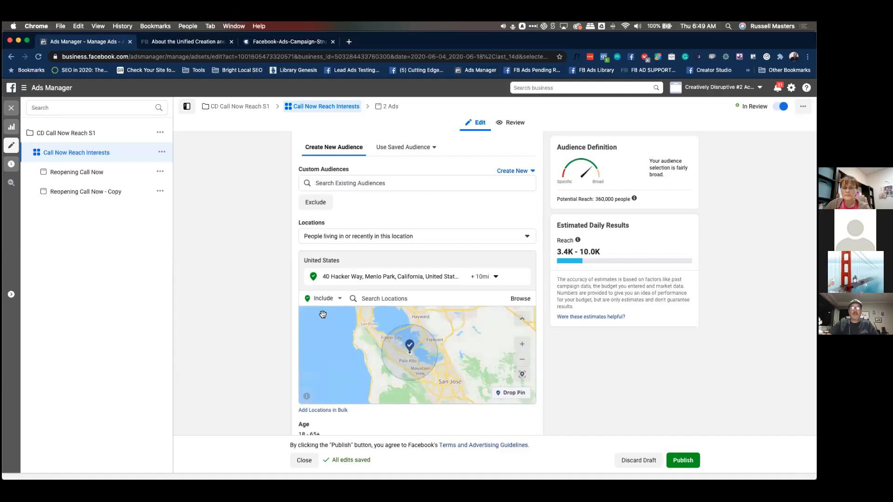
Reduce the Menlo Park address's targeting radius to 1 mile and view it on the map
click(487, 277)
drag(479, 302, 471, 303)
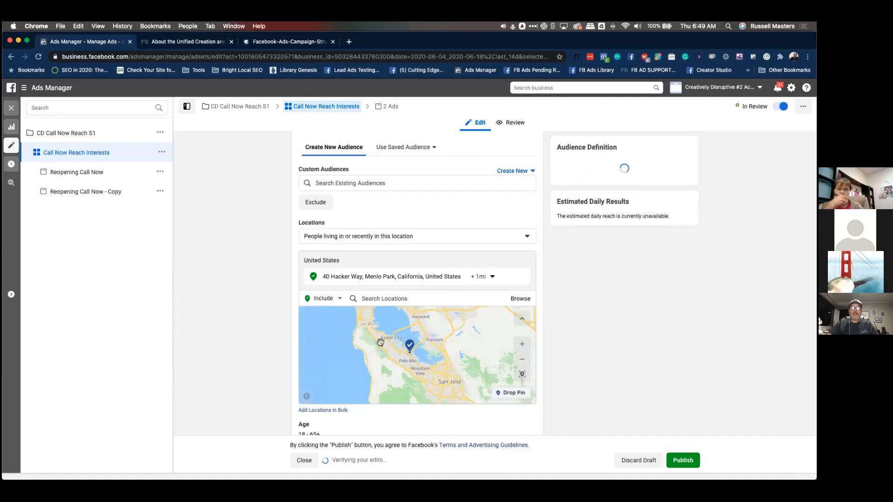
click(522, 345)
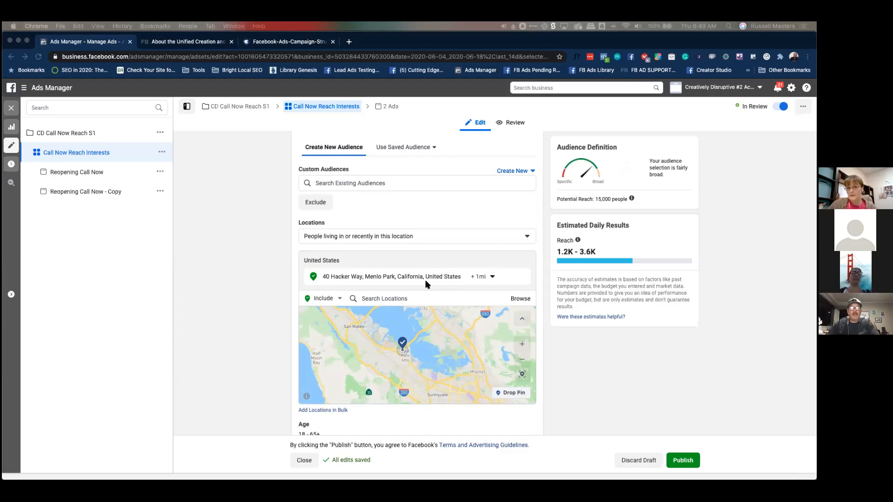
Set the targeting radius around the Menlo Park address to 3 miles
click(490, 276)
click(492, 276)
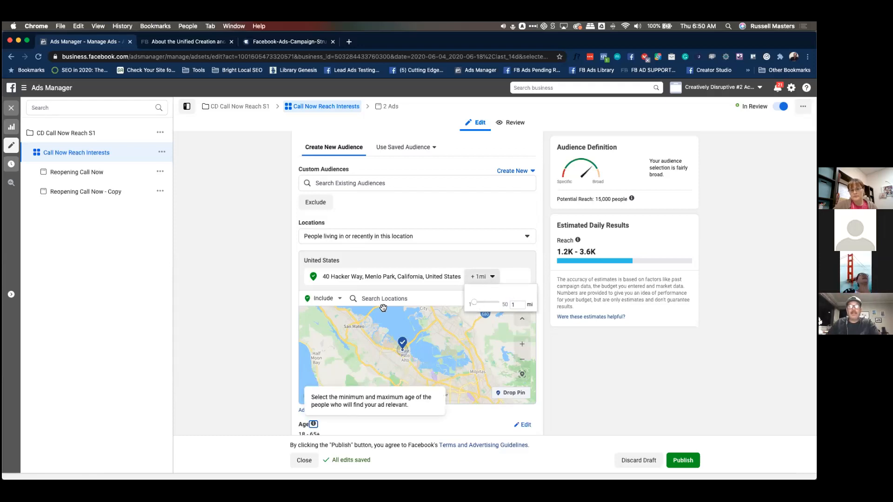
drag(474, 302, 474, 302)
click(265, 319)
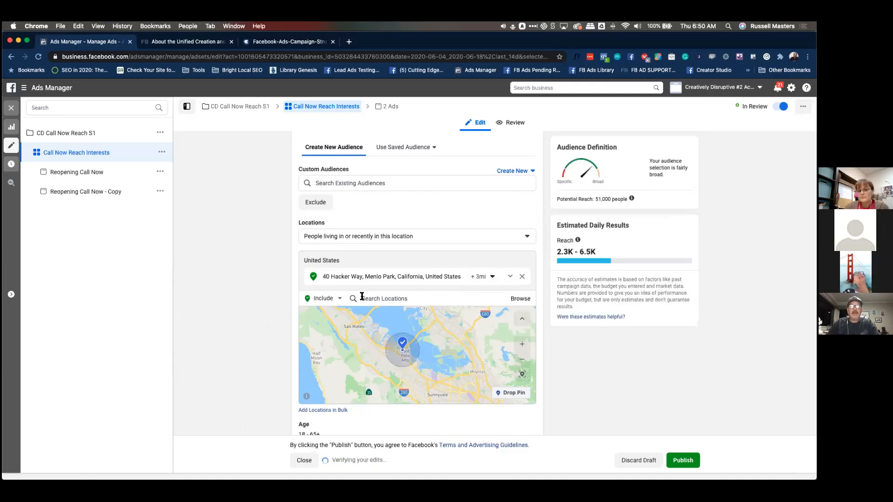
Add ZIP code 94061, Redwood City, California as an included location and view its area on the map
click(385, 296)
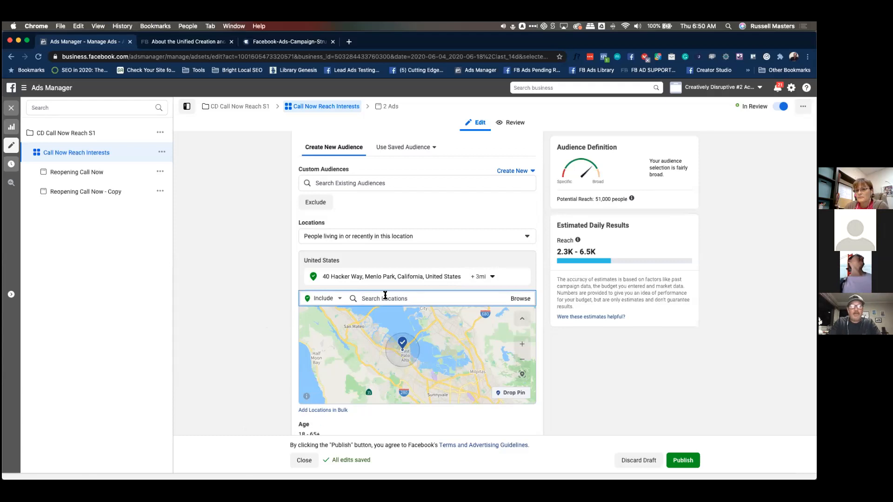
text(94061)
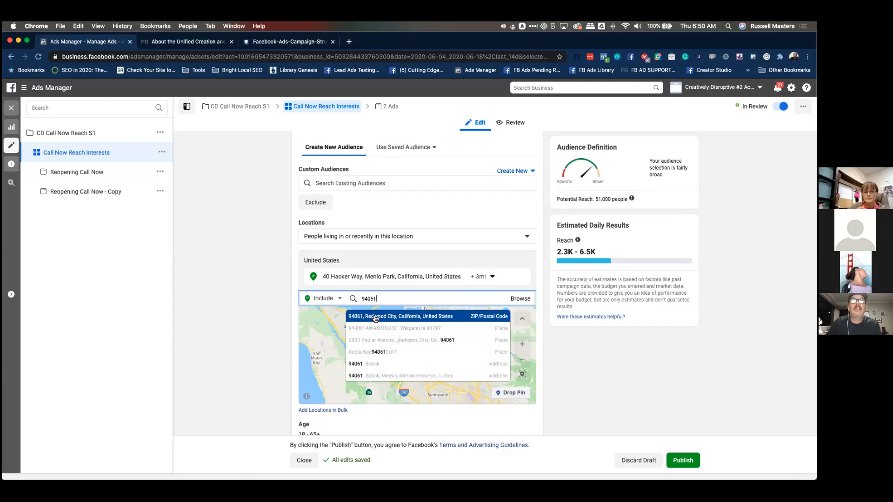
click(375, 318)
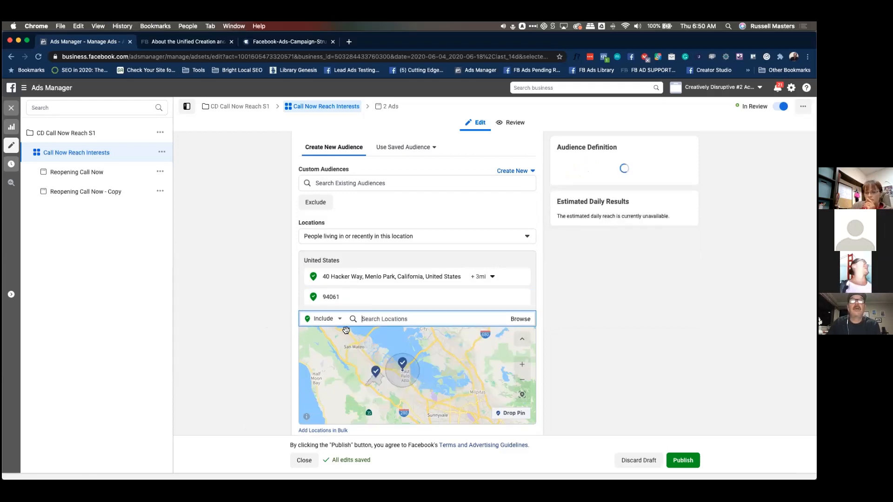
click(523, 364)
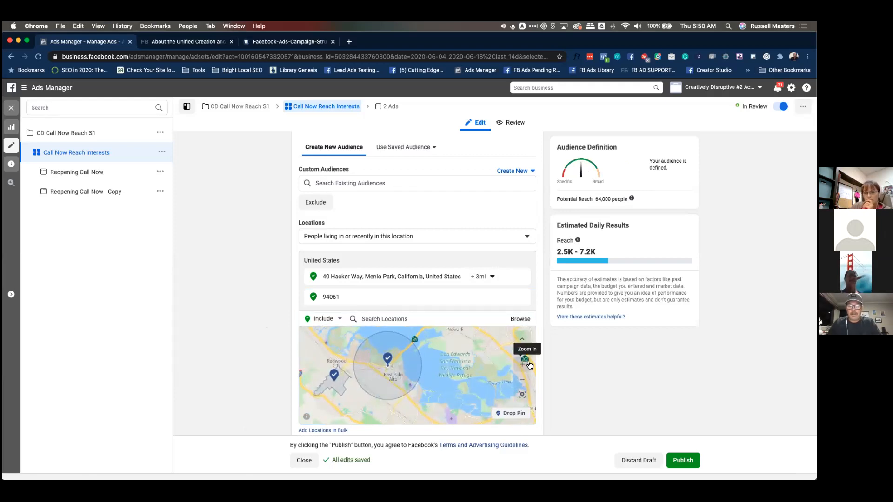
drag(347, 394, 387, 385)
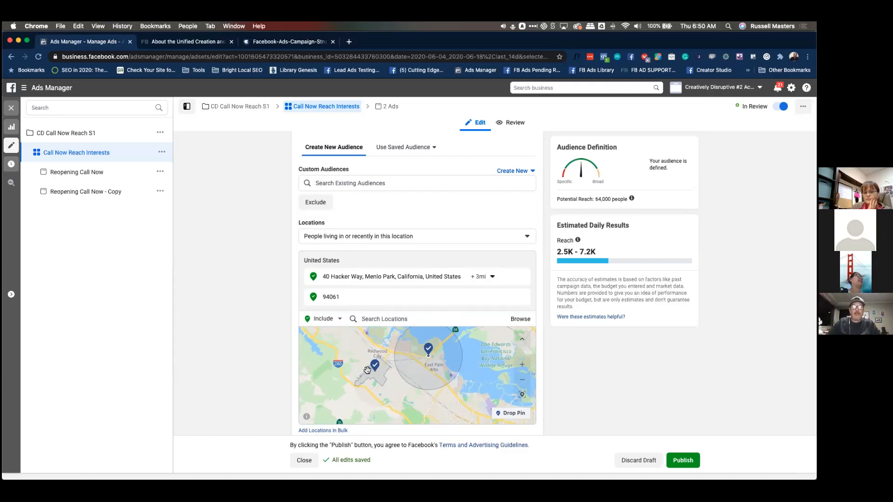
Add ZIP code 94303, Palo Alto, California as another included location
click(384, 319)
text(04303)
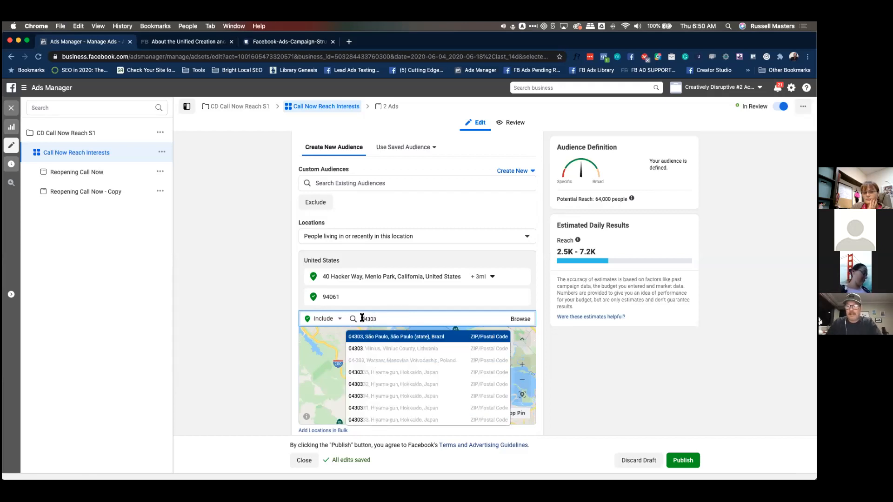
click(364, 318)
key(BackSpace)
text(9)
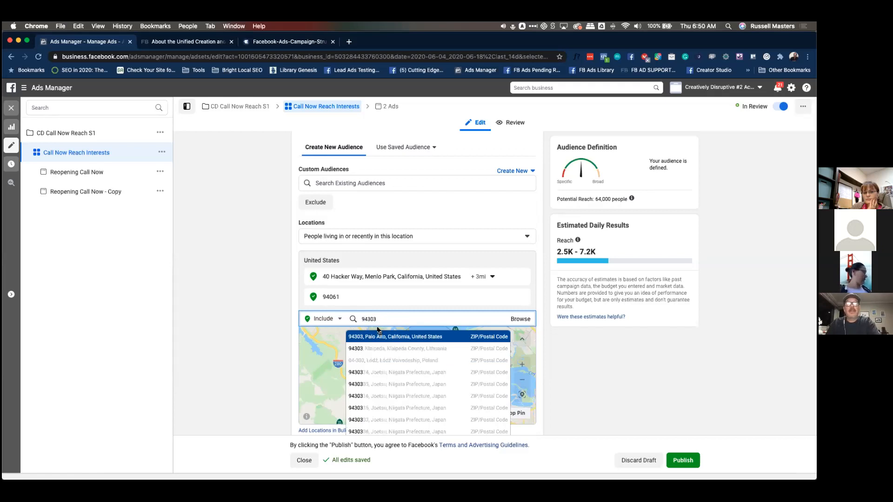
click(378, 337)
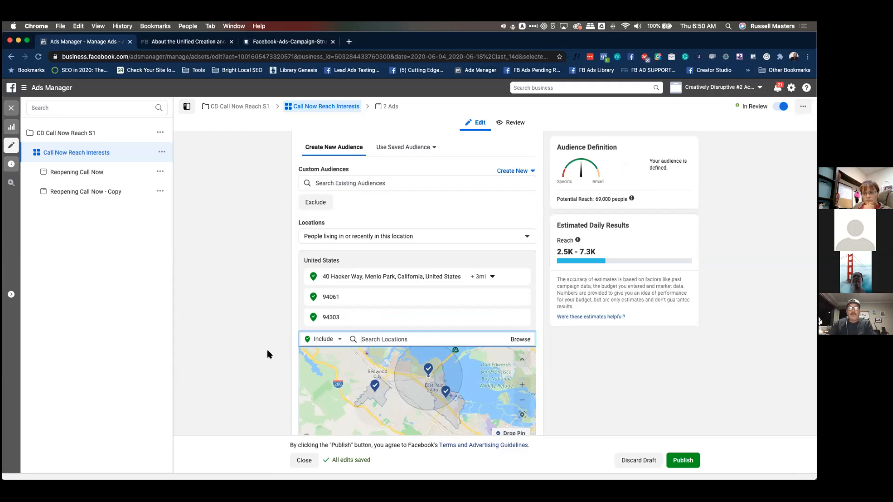
Open the audience's age range for editing and set the gender to All
scroll(269, 356, down, 1)
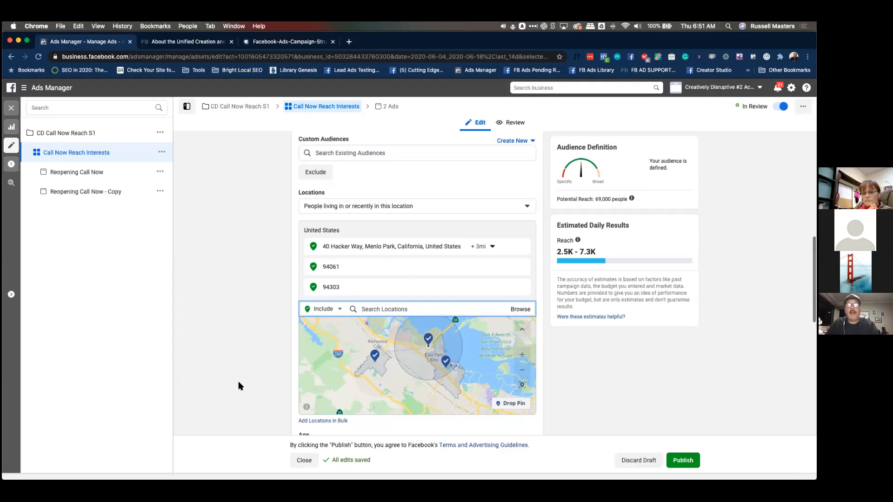
scroll(244, 374, down, 5)
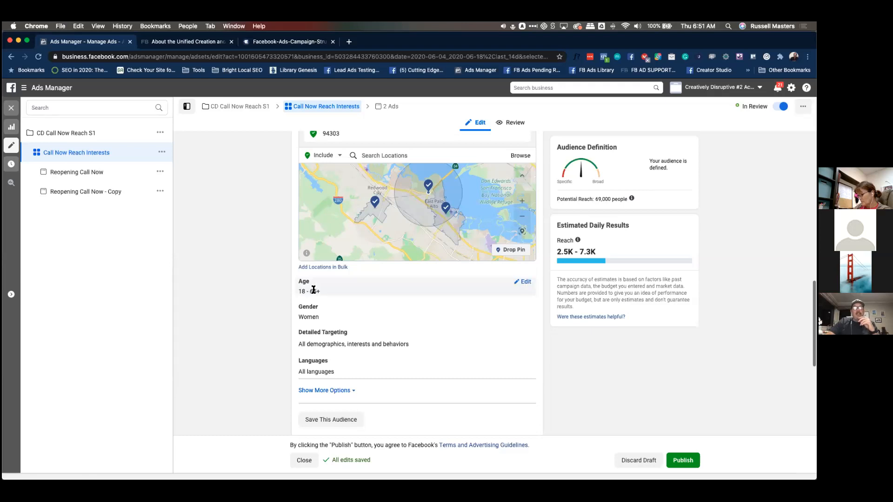
click(528, 283)
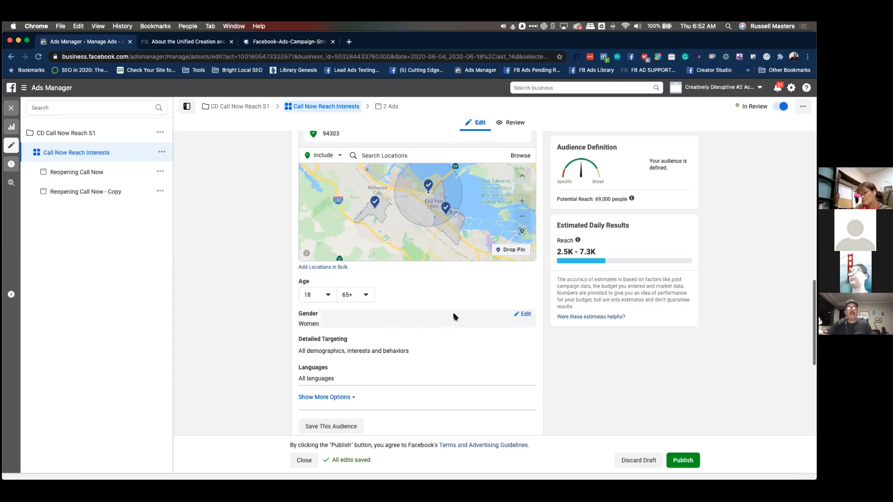
click(304, 325)
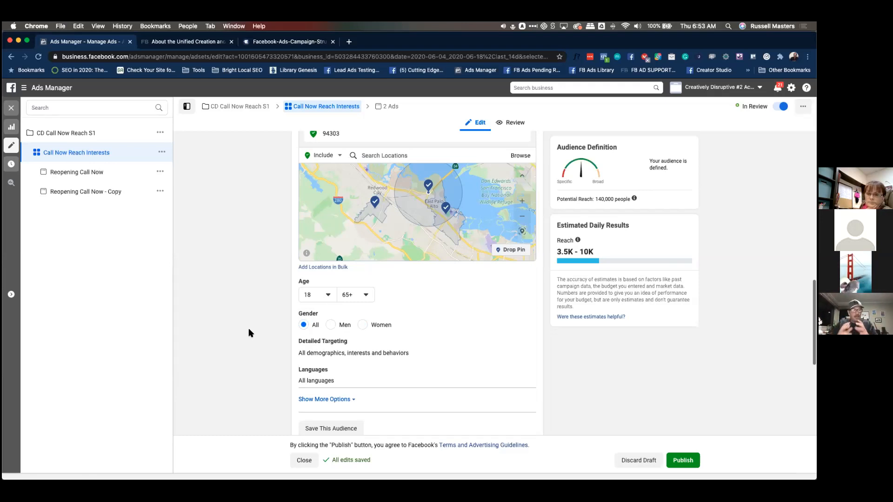
Look through the available minimum ages for the audience
click(318, 293)
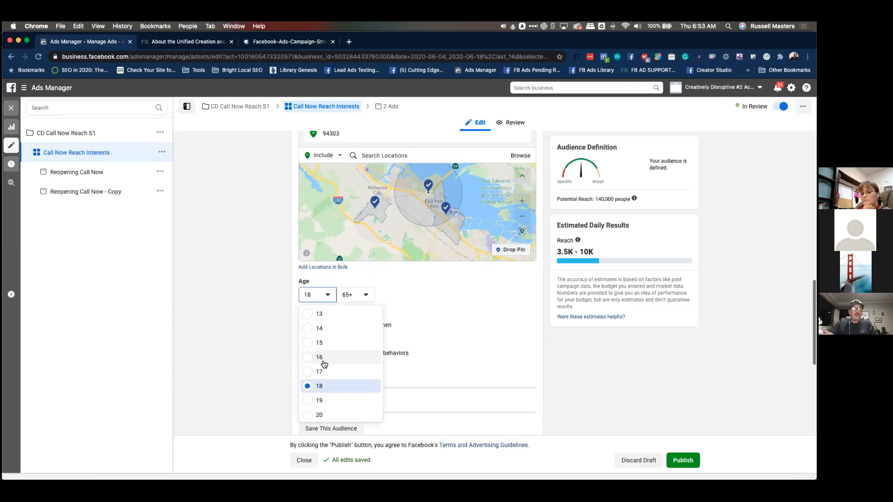
scroll(323, 367, down, 1)
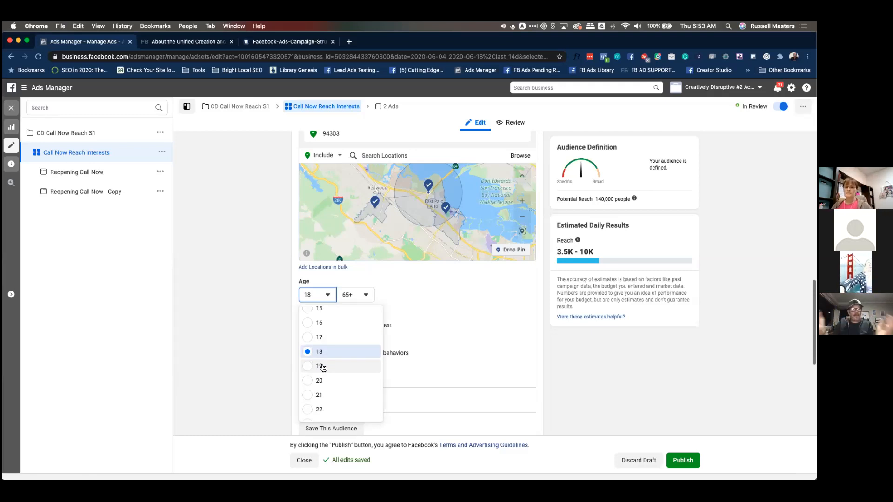
click(223, 351)
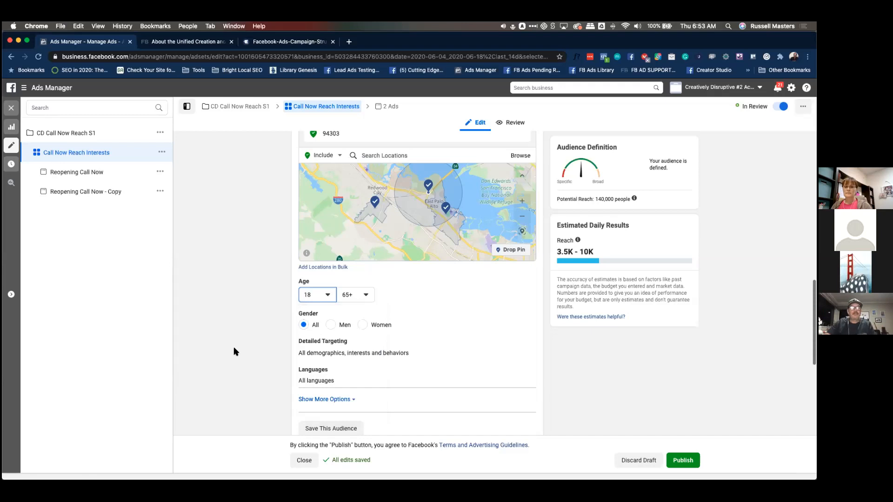
Examine the ad set's placement and optimization settings and its detailed targeting summary
scroll(238, 353, down, 2)
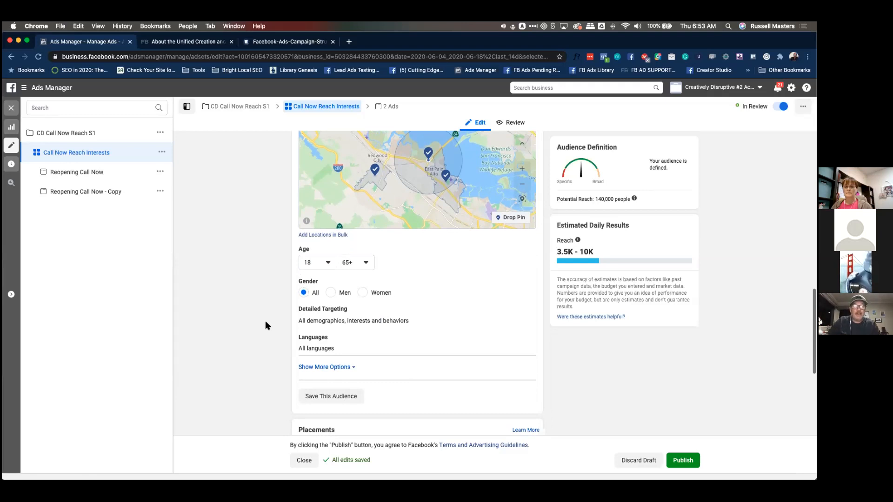
scroll(262, 325, down, 5)
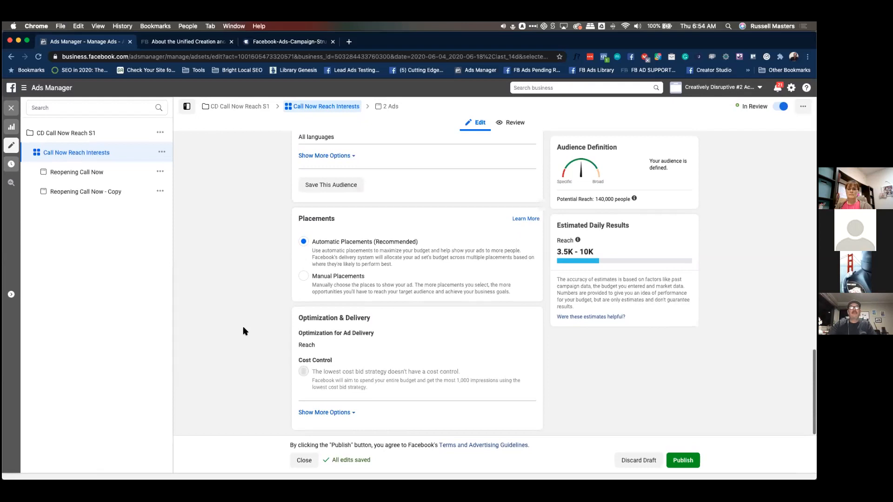
scroll(244, 330, up, 5)
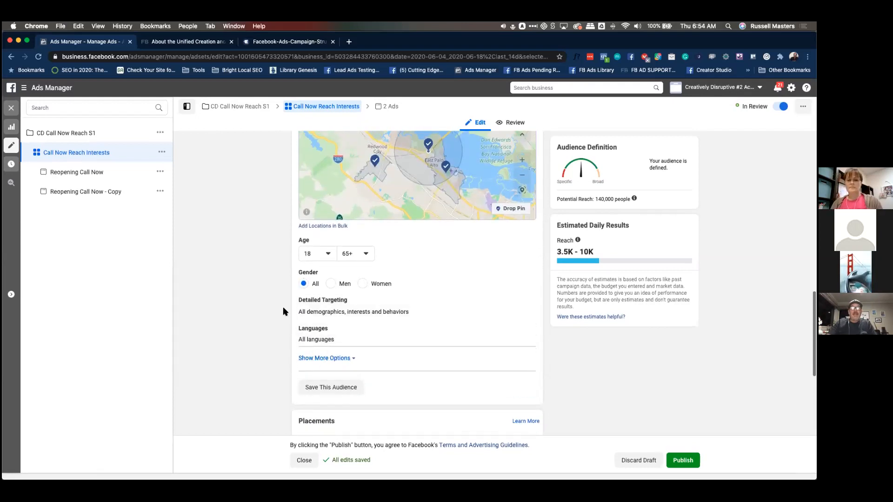
drag(283, 311, 355, 305)
click(367, 313)
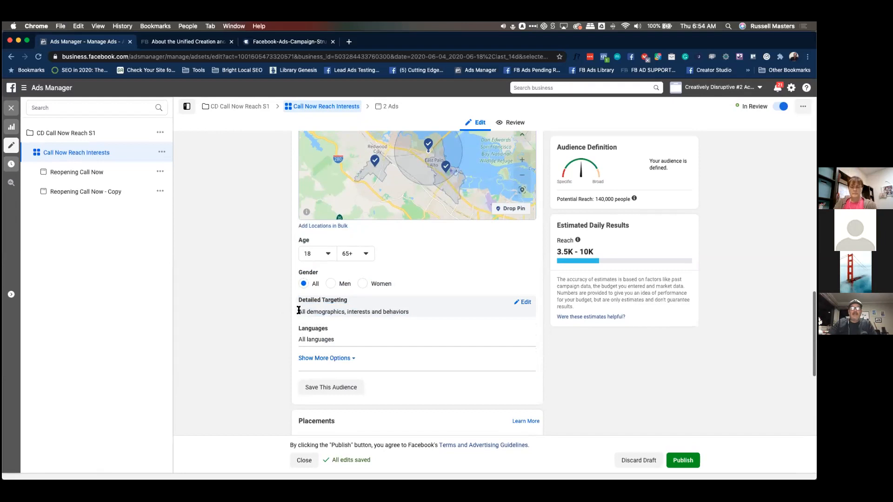
drag(298, 310, 418, 312)
click(415, 312)
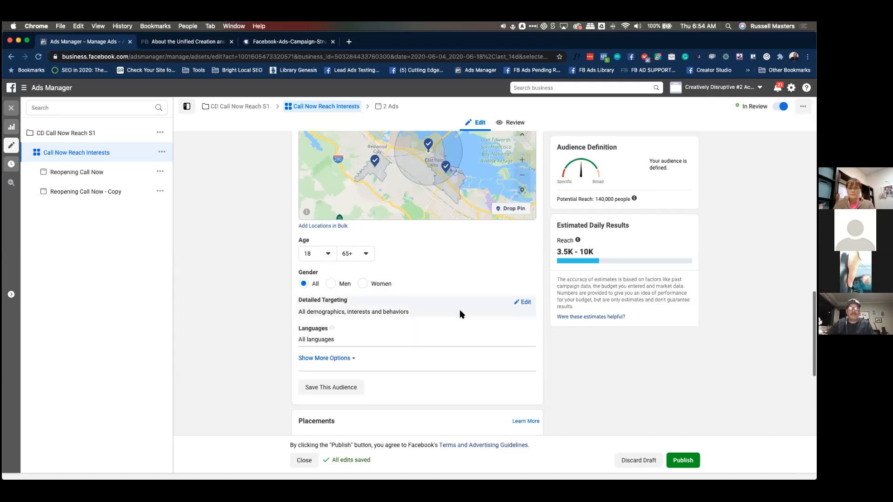
Search the detailed targeting options for "parents" and add Parents with preschoolers (03-05 years)
click(525, 303)
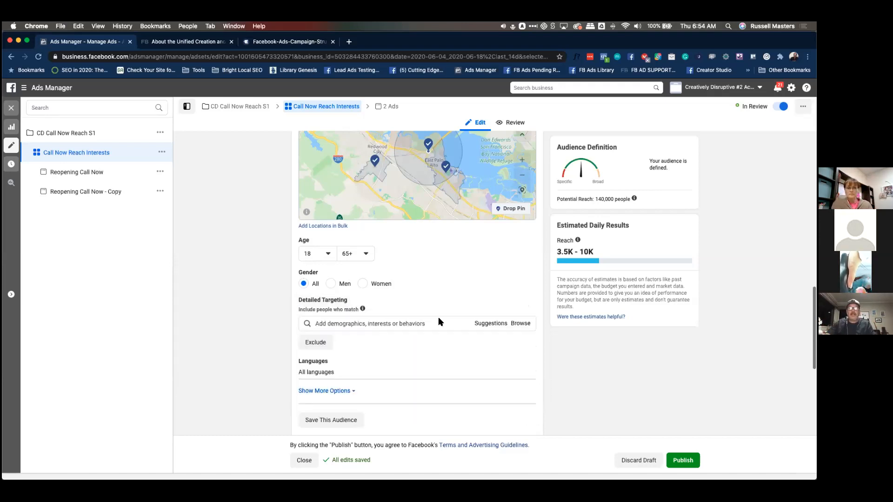
click(383, 320)
scroll(251, 339, down, 3)
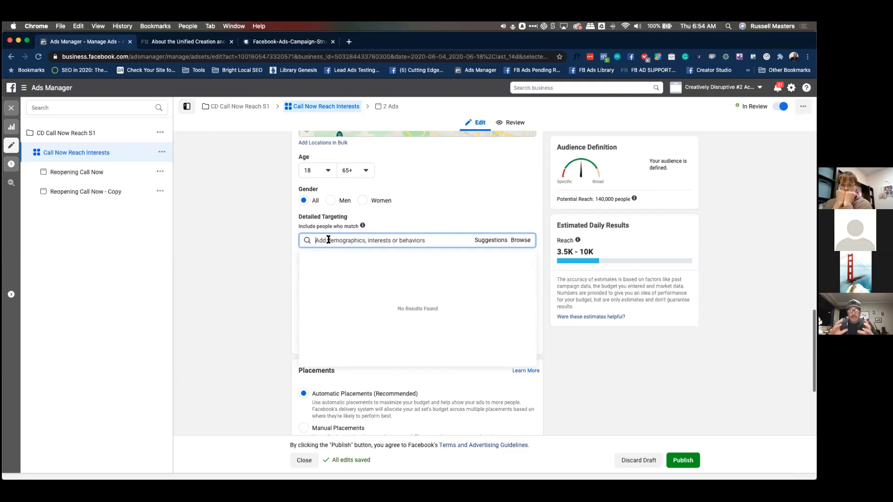
text(parents)
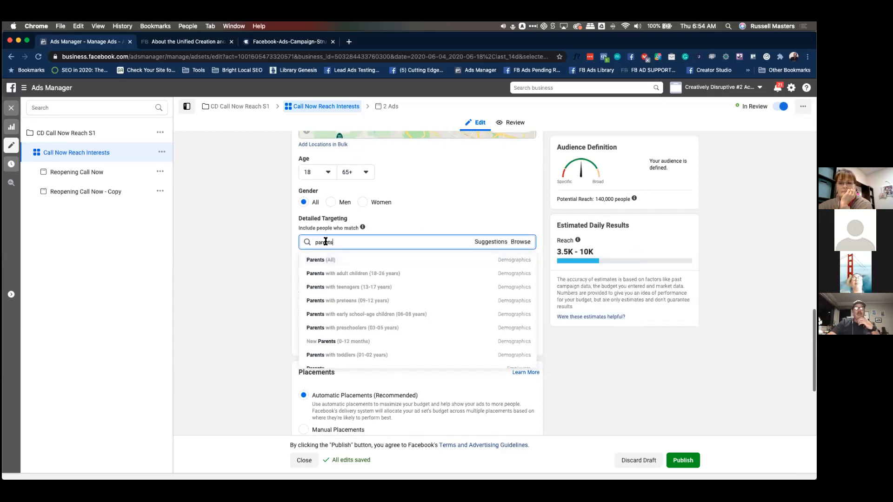
scroll(459, 350, down, 3)
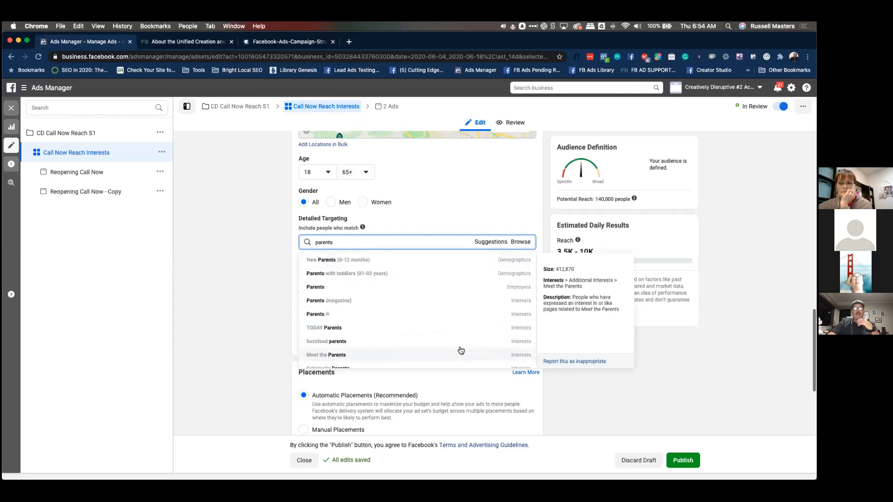
scroll(458, 349, down, 2)
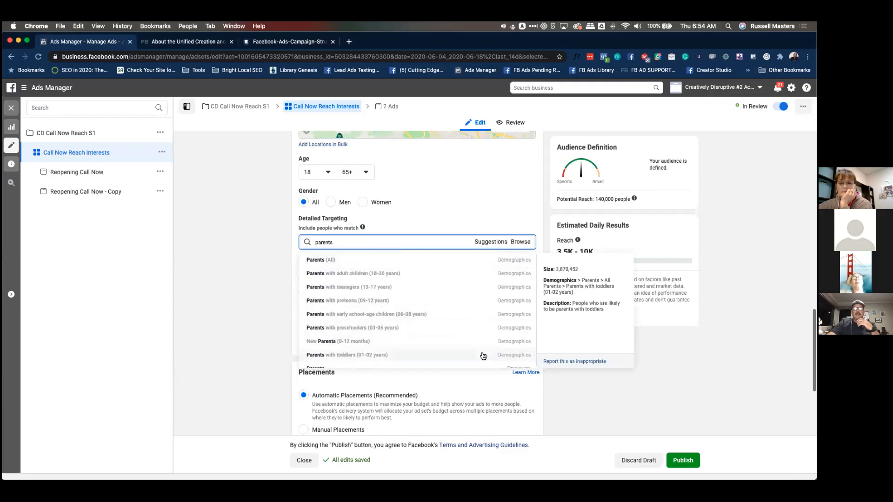
scroll(451, 340, up, 5)
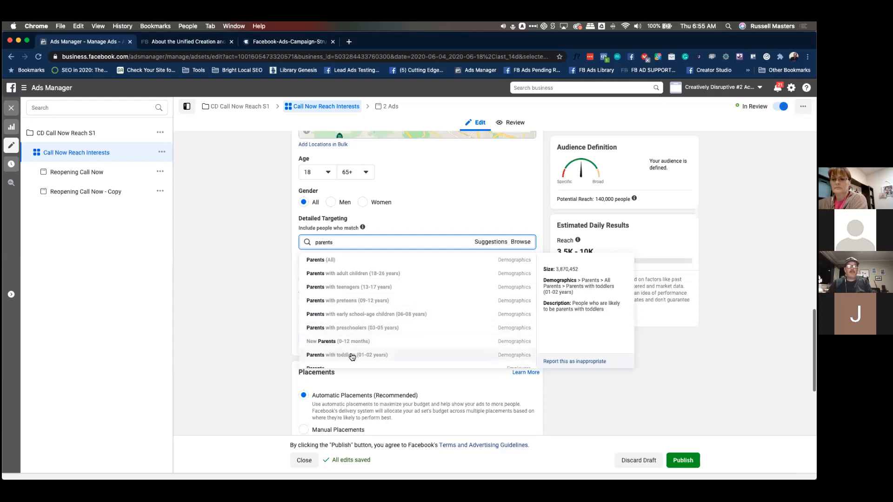
click(341, 328)
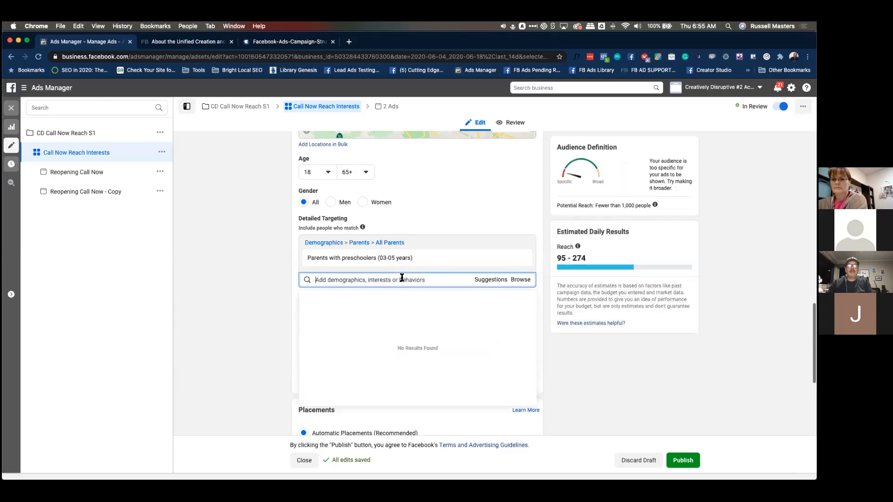
Search for "parents" again and add Parents with teenagers (13-17 years) to the detailed targeting
click(388, 259)
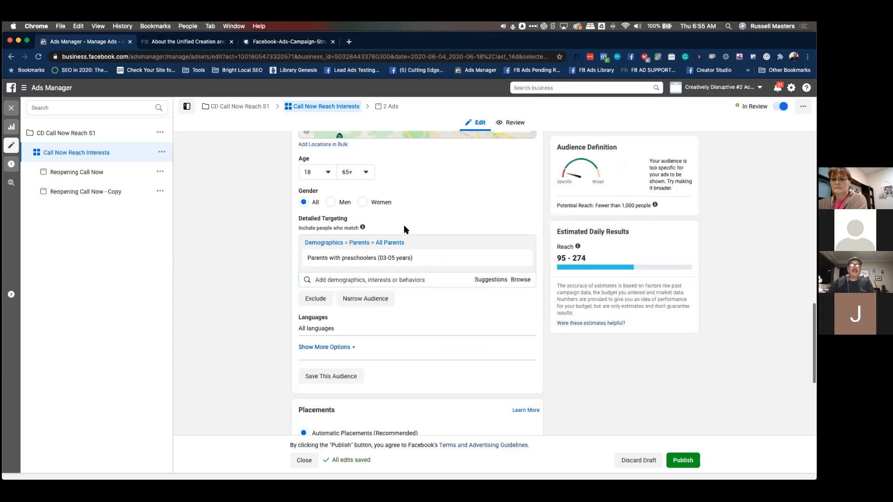
click(388, 259)
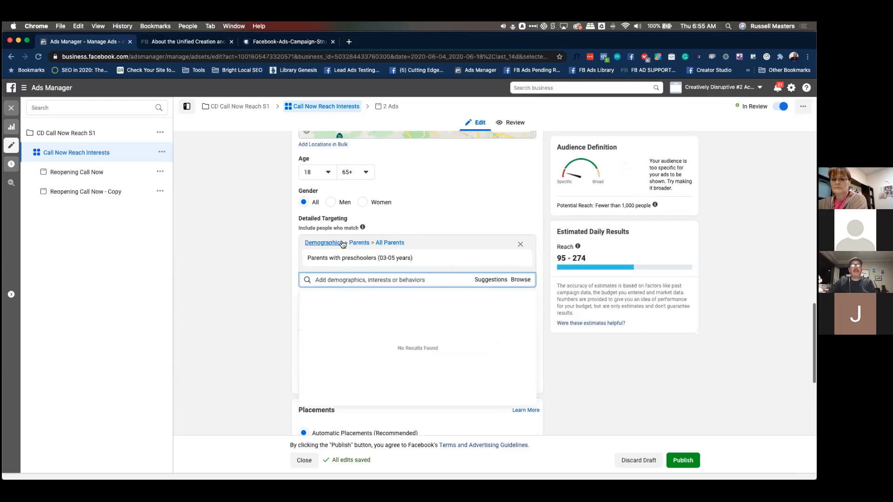
mouse_move(348, 258)
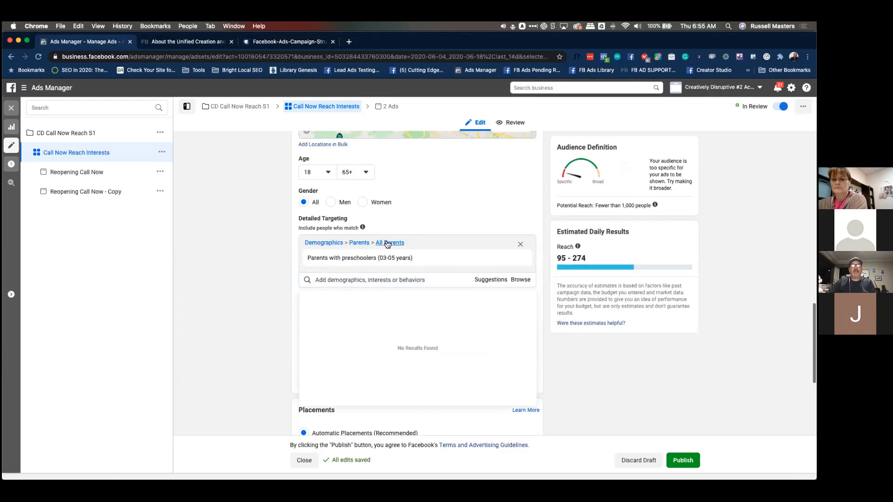
click(378, 278)
text(paren)
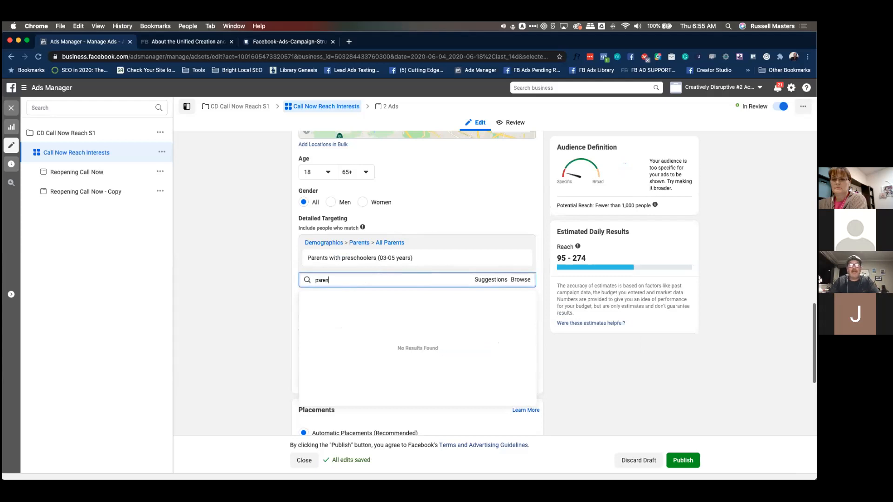
text(ts)
double_click(345, 284)
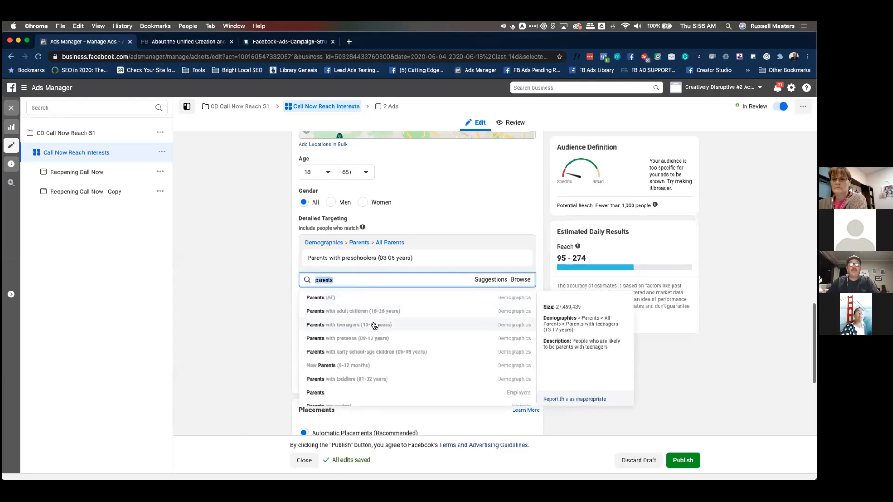
click(374, 324)
Add parents with early school-age children (06-08 years), preteens (09-12 years) and toddlers (01-02 years) from the All Parents category to the detailed targeting
click(386, 242)
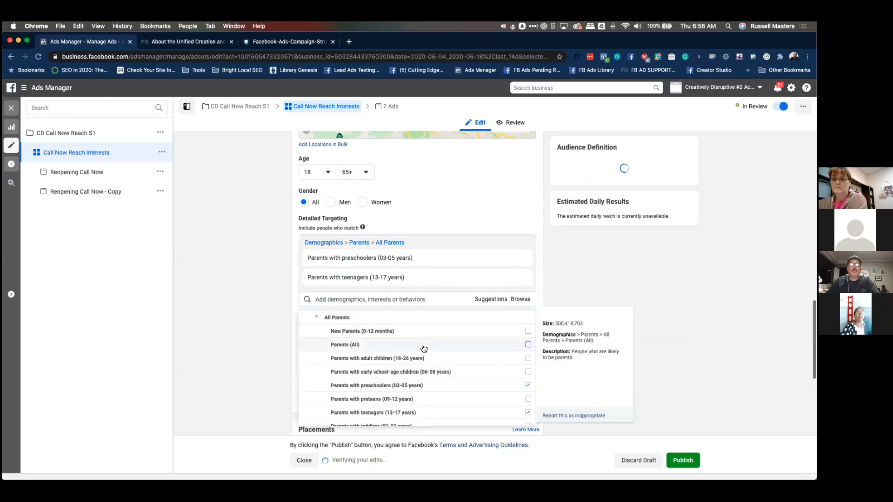
click(526, 346)
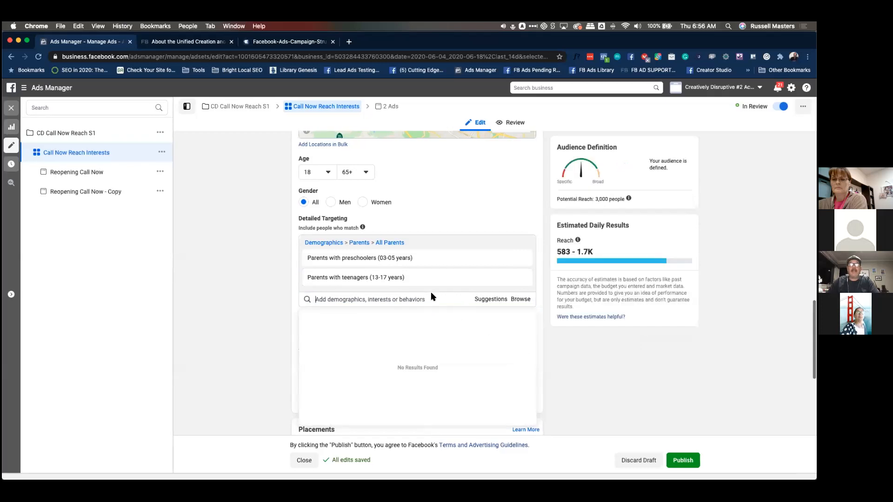
click(388, 242)
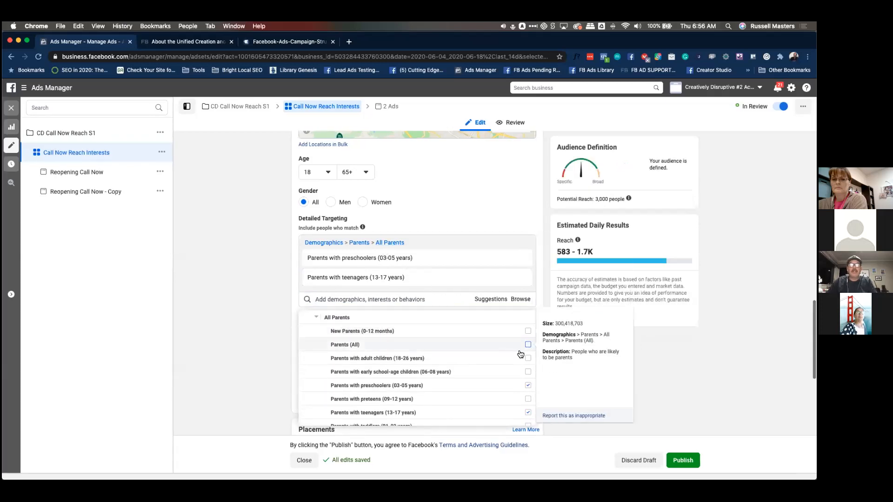
click(528, 371)
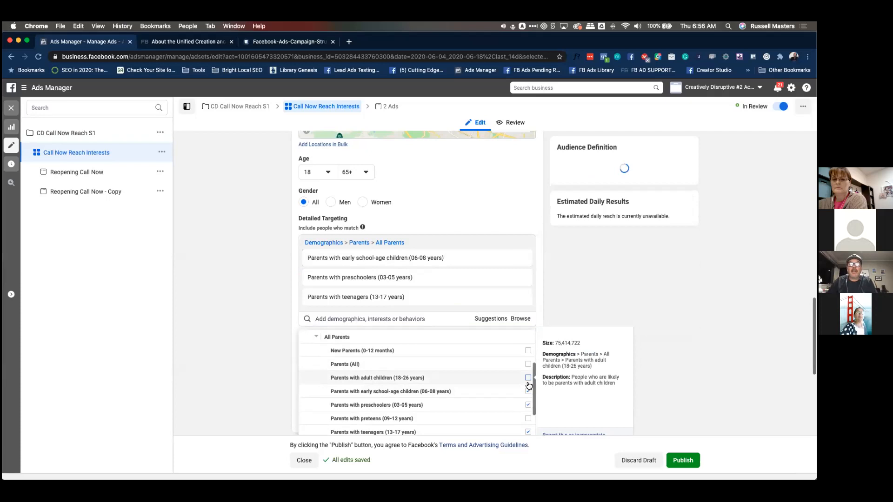
click(528, 418)
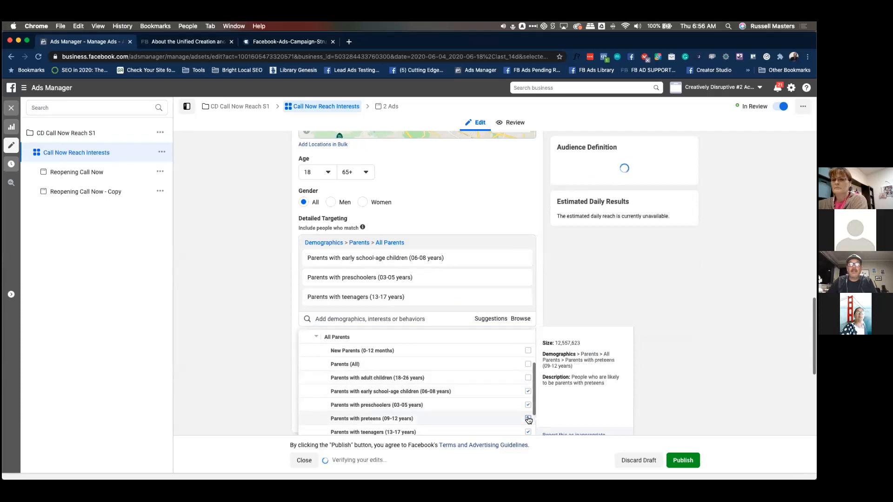
scroll(479, 398, down, 3)
click(527, 416)
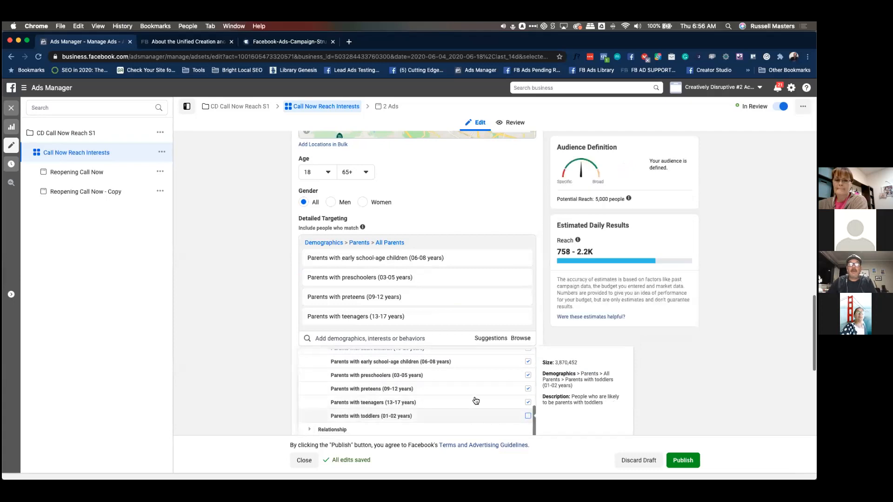
click(259, 338)
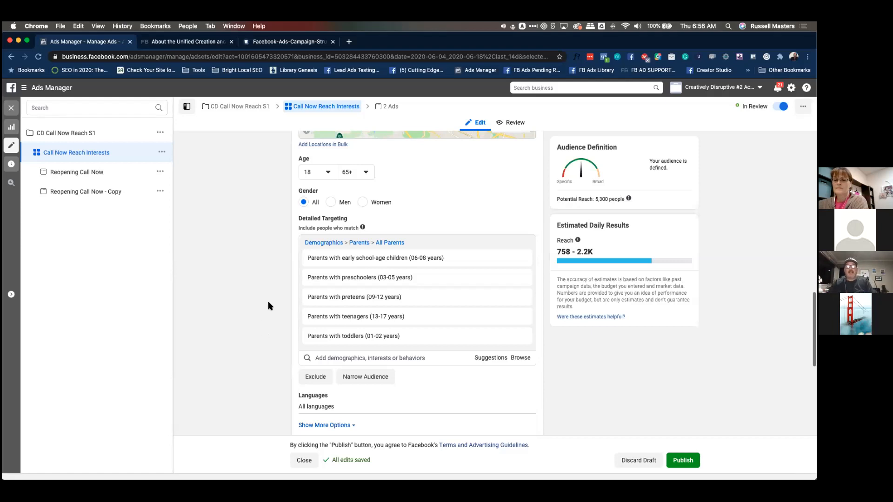
Search the detailed targeting options for "johnsons" and add the Johnson's Baby interest
scroll(255, 310, down, 5)
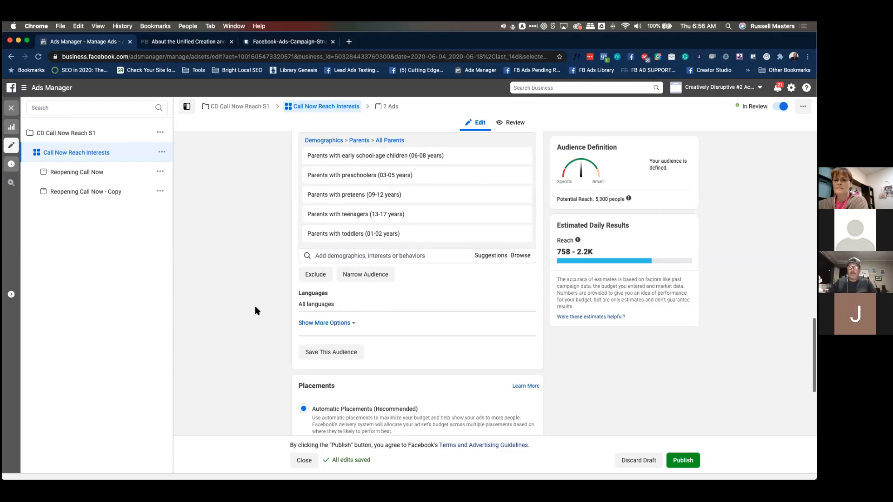
click(365, 254)
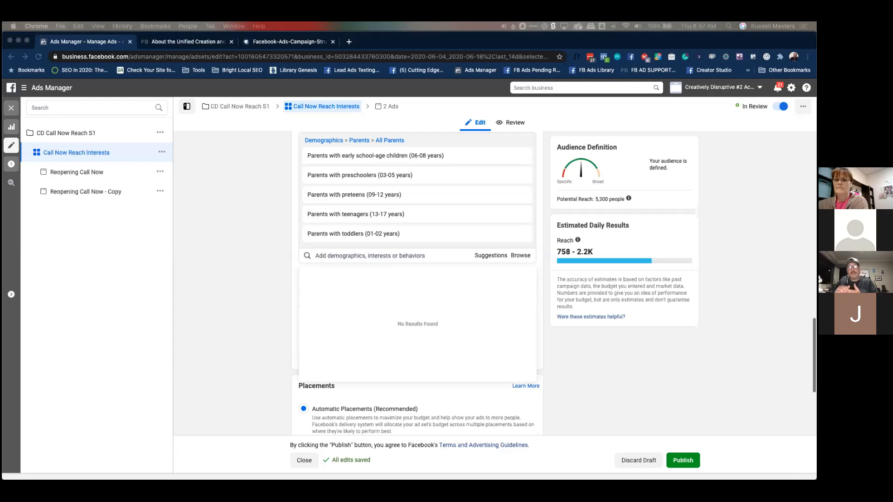
click(325, 257)
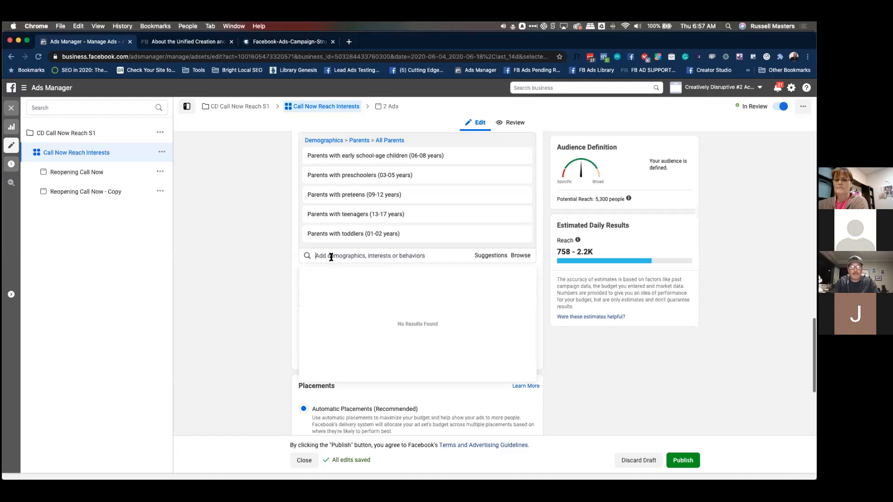
text(johnsons)
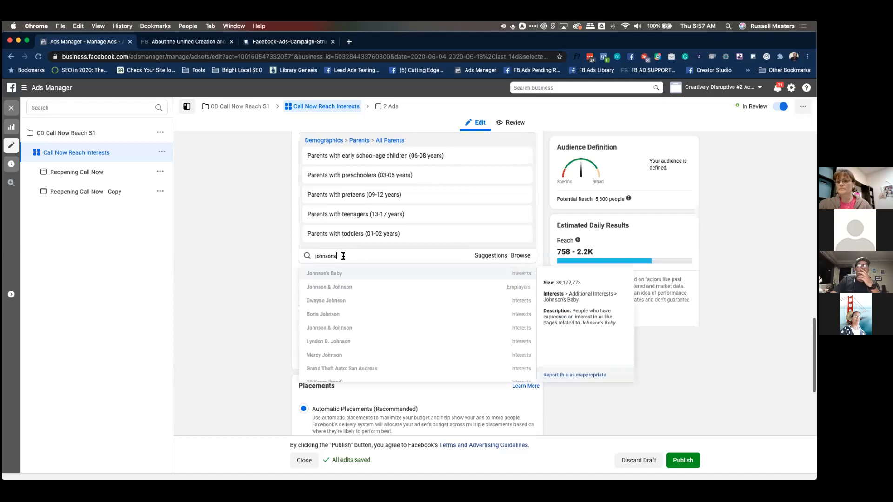
click(326, 275)
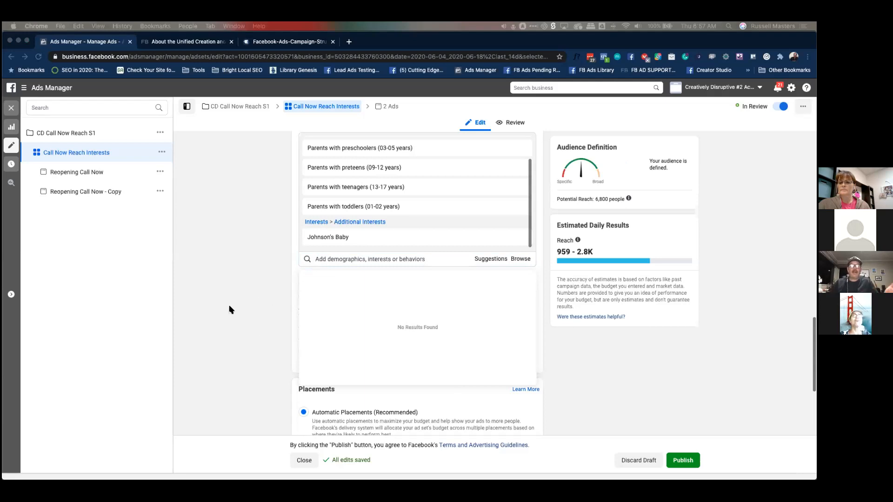
Search the detailed targeting options for "johnsons" again and look through the related interests and audience details without adding any
click(259, 275)
click(341, 256)
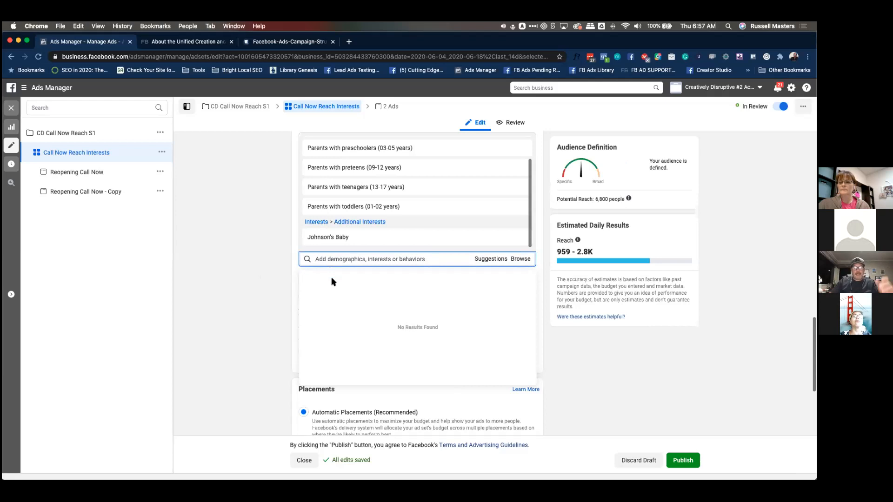
text(johsons)
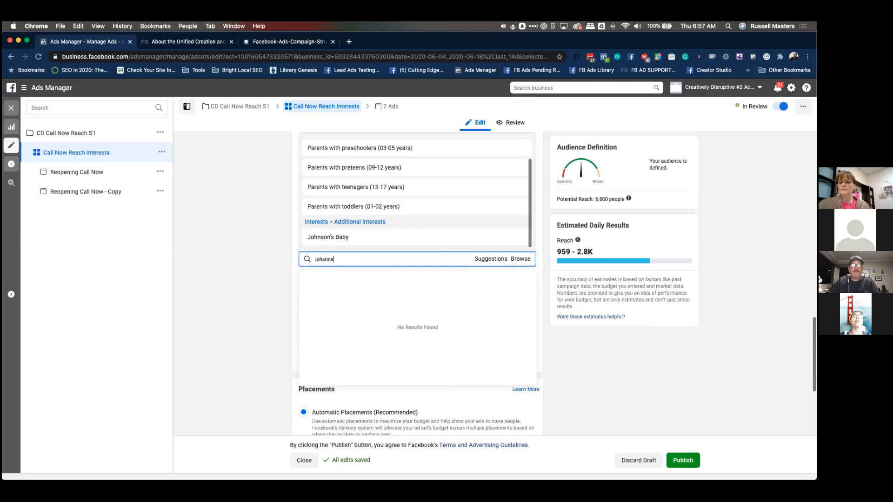
key(BackSpace)
key(BackSpace)
key(BackSpace)
key(BackSpace)
text(nsons)
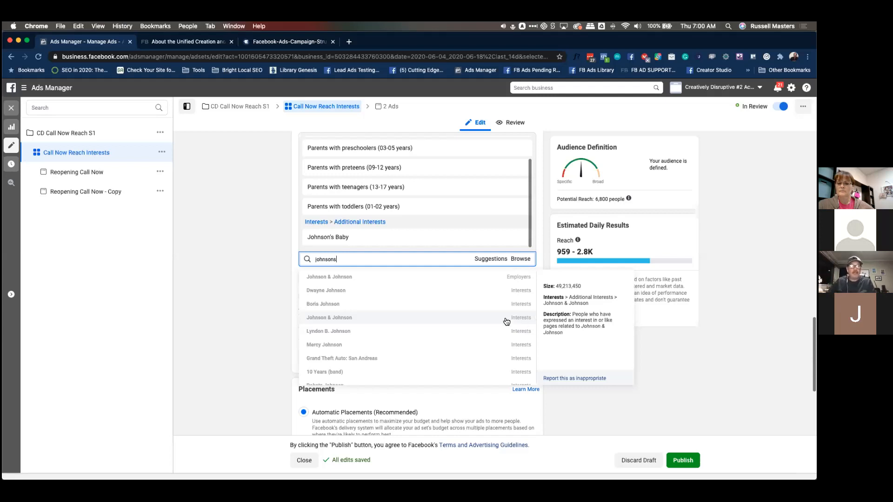
click(251, 269)
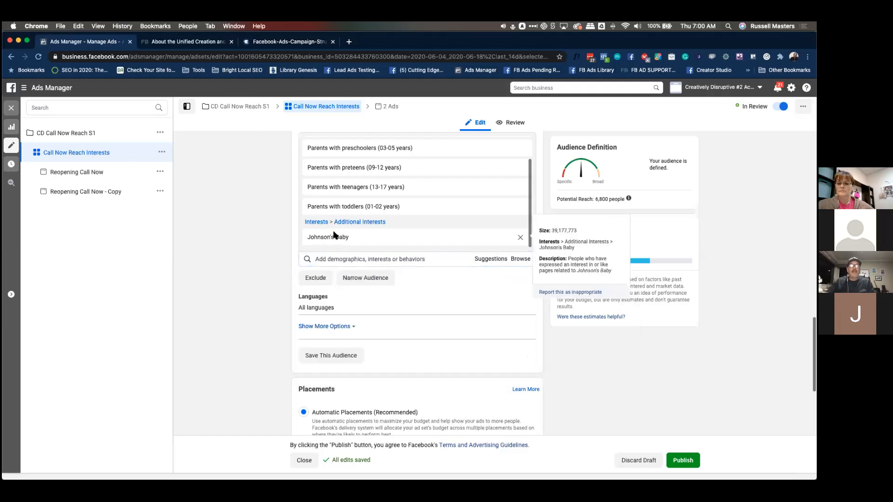
mouse_move(346, 234)
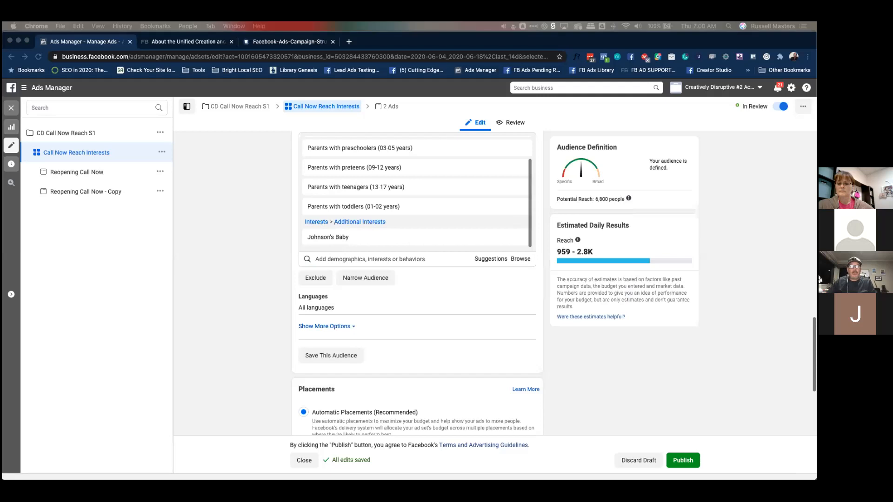
click(216, 375)
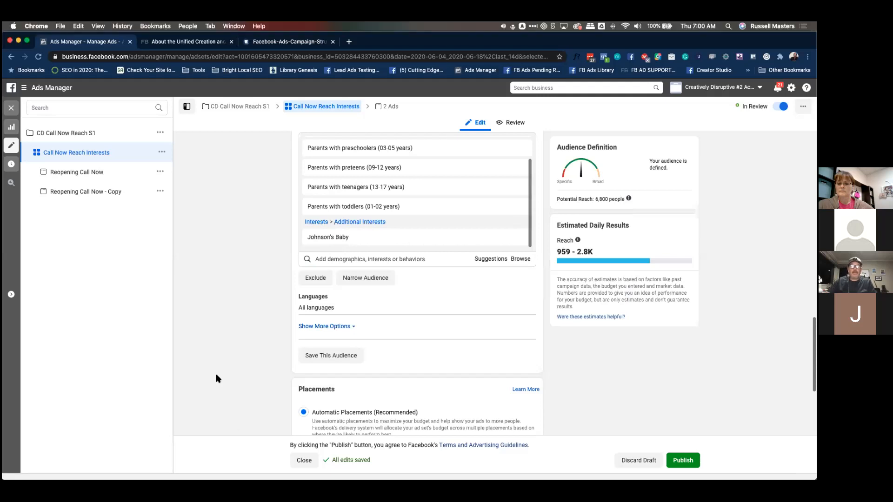
Search the detailed targeting options for "fabkids" and add the FabKids.com interest
click(333, 258)
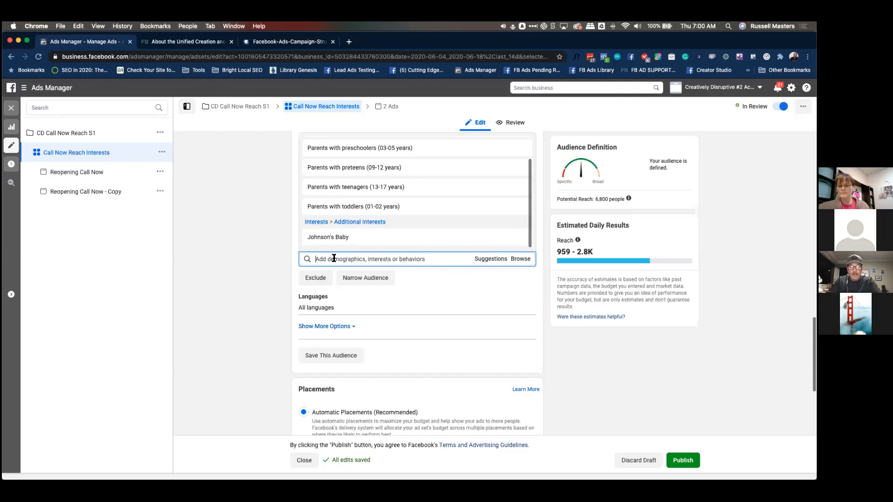
text(fabkids)
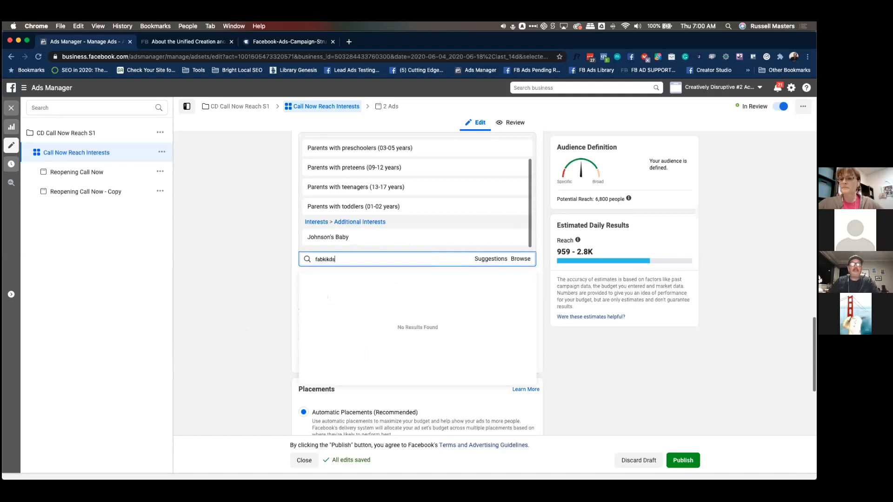
double_click(327, 259)
text(fabki)
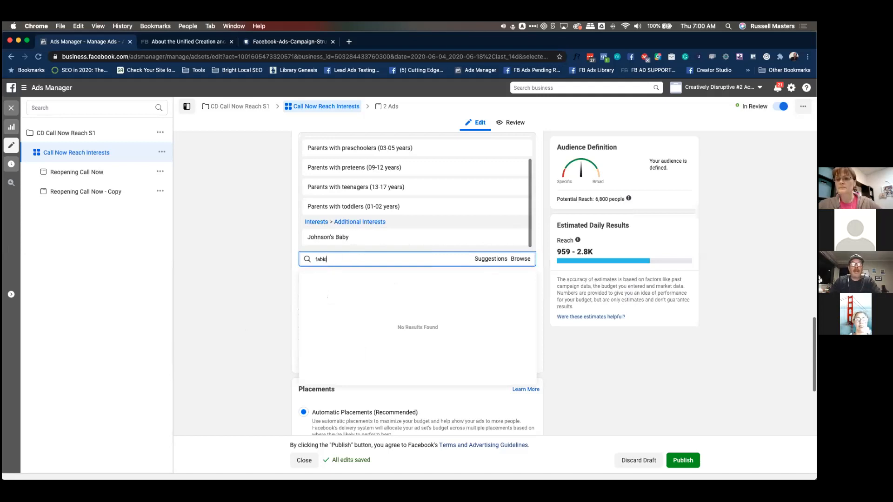
text(ds)
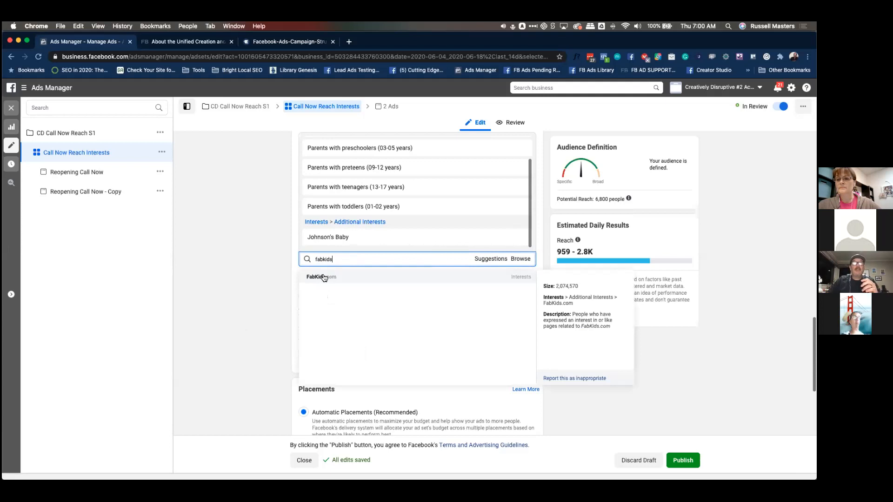
click(325, 277)
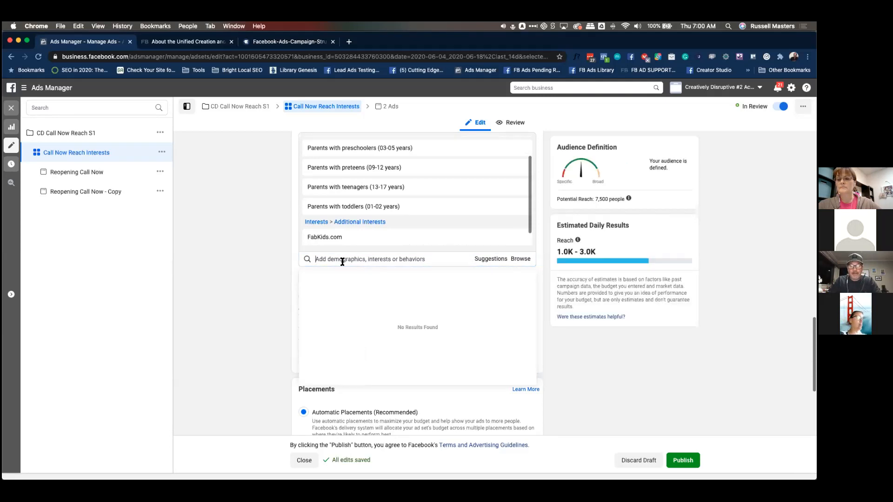
Search the detailed targeting options for "kids brand clothes", then clear the search
text(kkds bran)
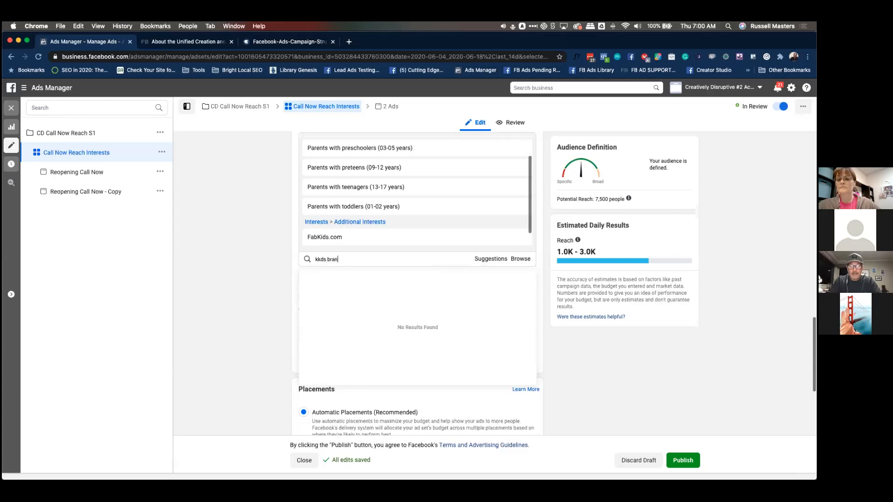
text(d clothes)
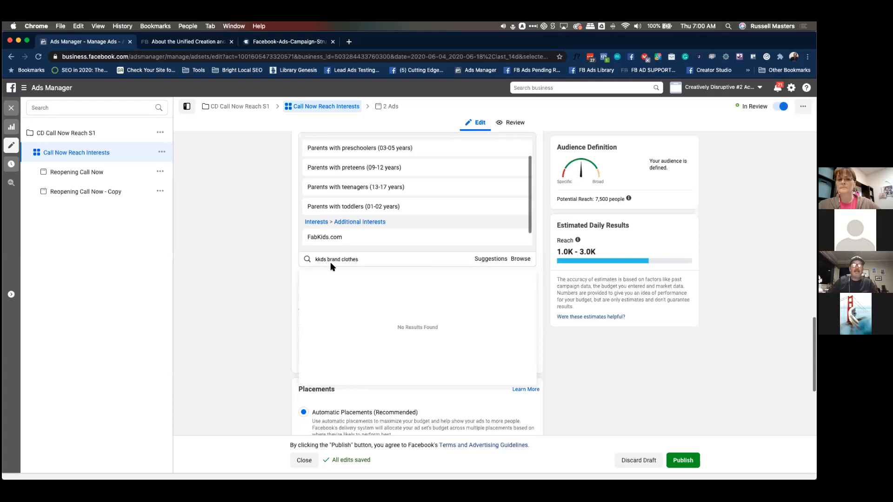
click(318, 259)
click(317, 259)
key(BackSpace)
text(i)
triple_click(361, 259)
click(361, 259)
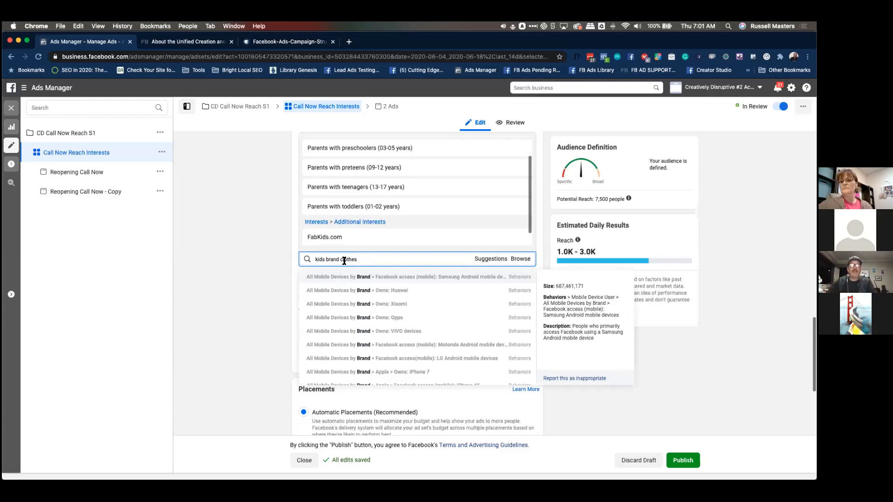
triple_click(322, 258)
key(BackSpace)
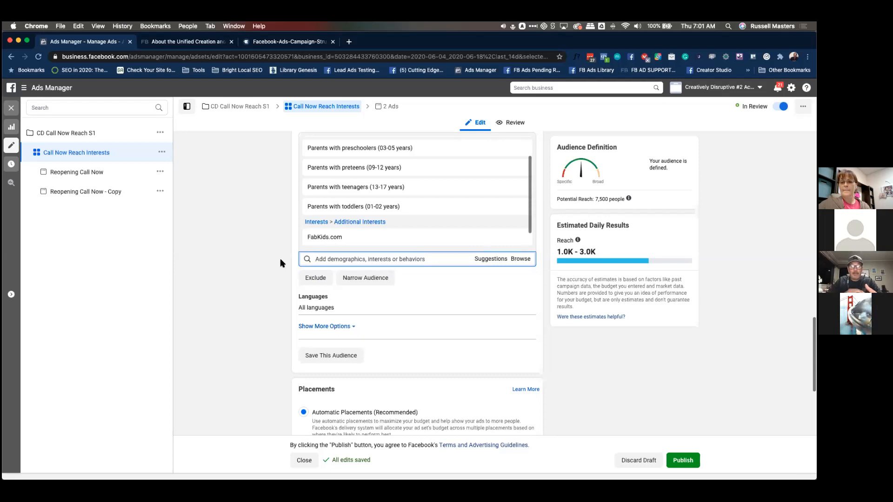
Search the detailed targeting options for "american youth soccer" and for "parenting", examining the suggested interests
text(a)
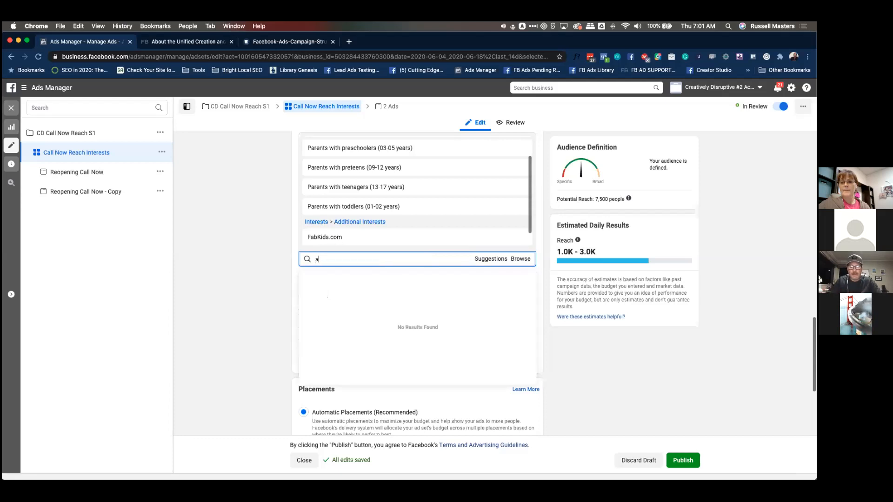
text(merican youth soccer)
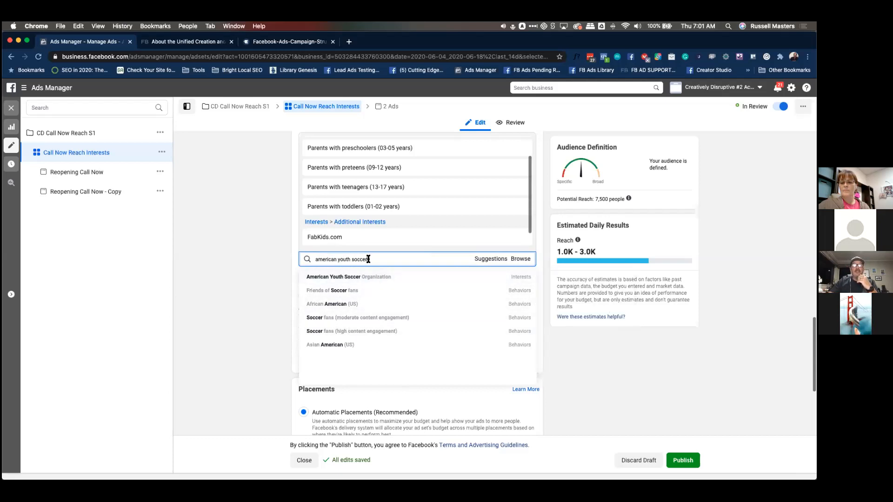
drag(368, 259, 313, 259)
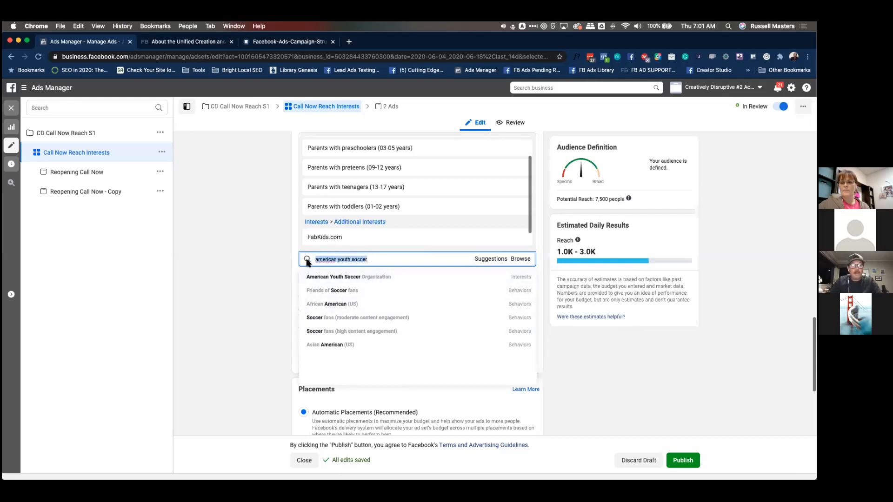
text(parenting)
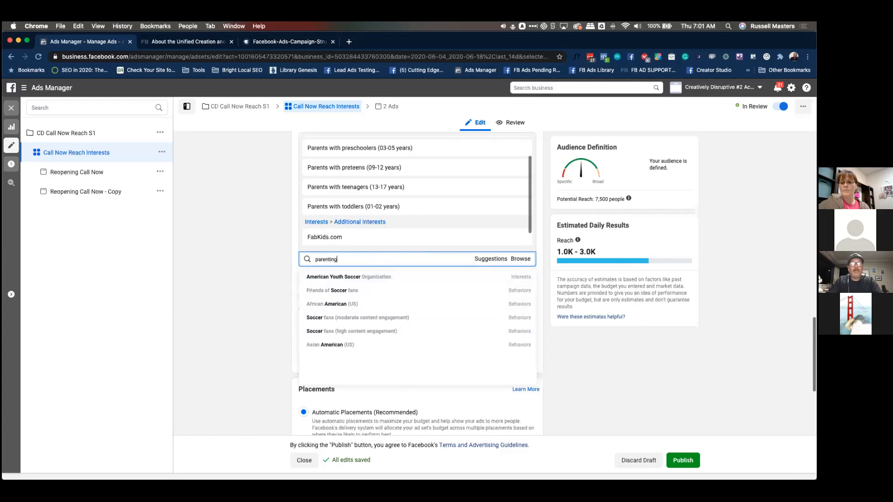
mouse_move(324, 272)
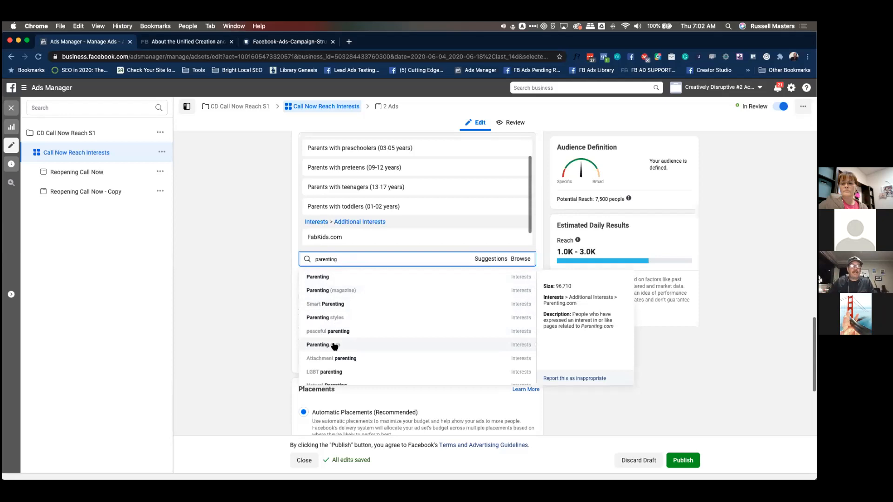
click(271, 278)
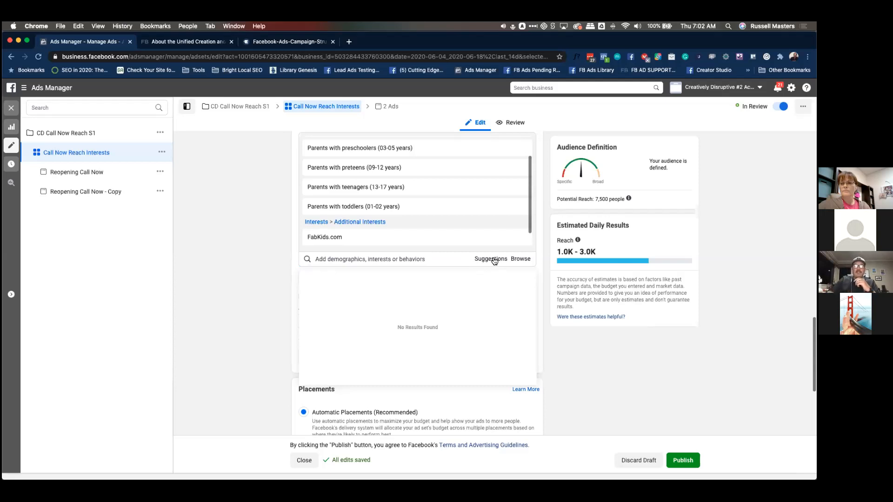
scroll(437, 228, up, 1)
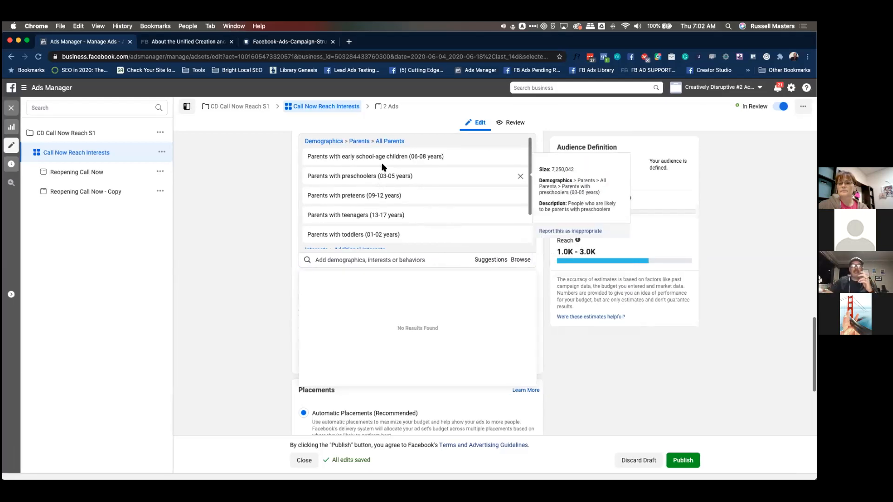
mouse_move(359, 180)
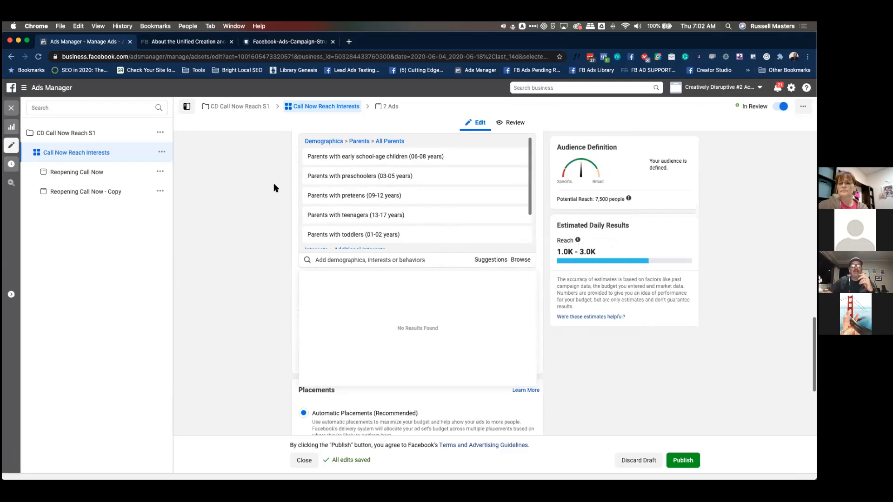
Review the included parent demographics and interests, and look through the suggested detailed targeting options
scroll(275, 187, up, 2)
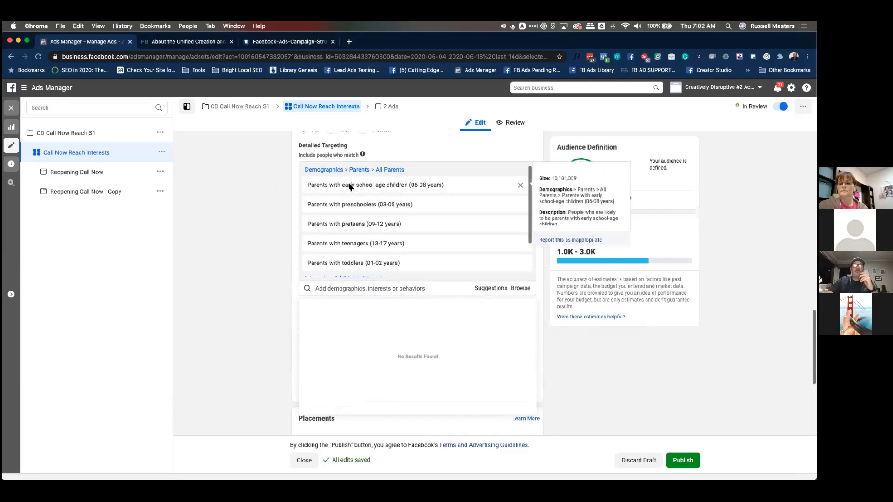
scroll(375, 198, down, 2)
scroll(375, 198, up, 2)
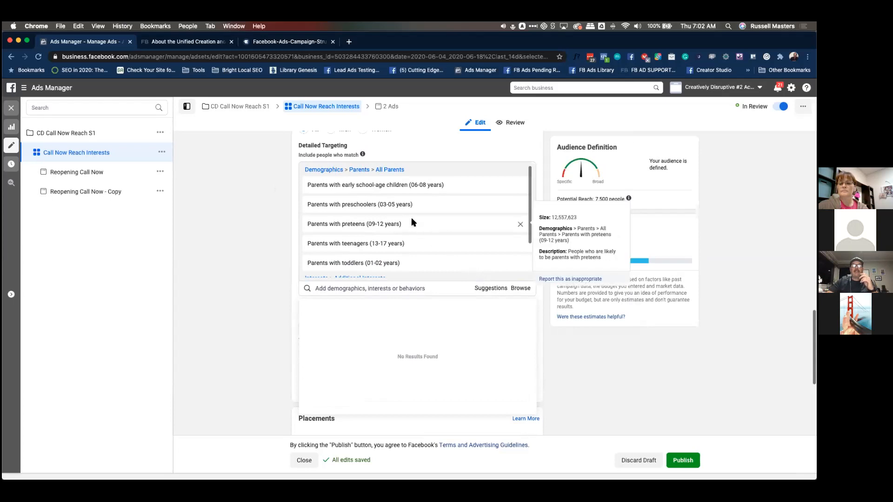
scroll(446, 251, down, 2)
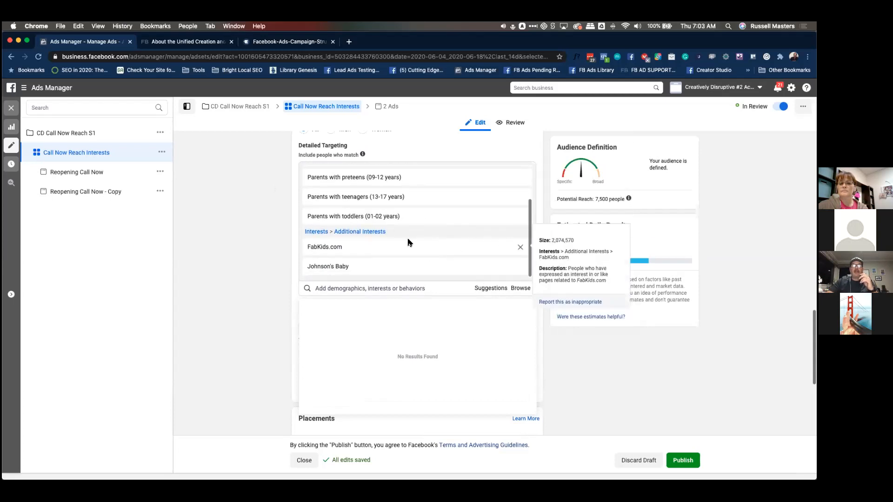
scroll(373, 247, up, 2)
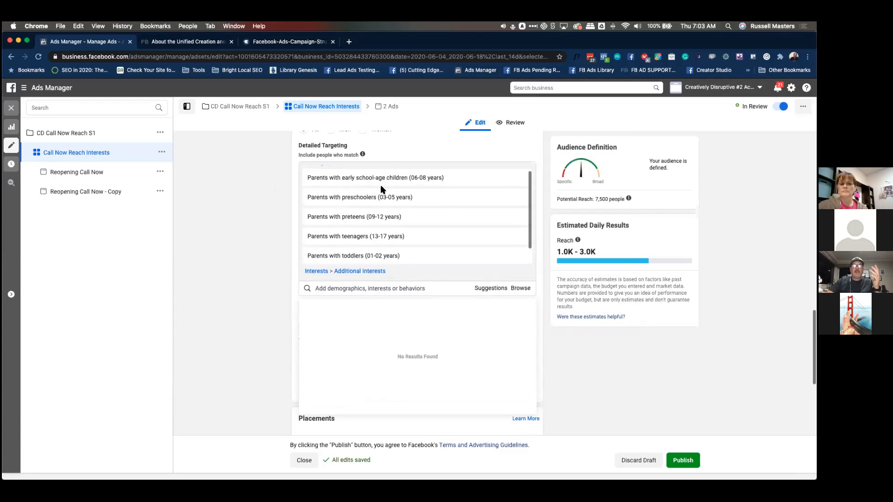
click(487, 289)
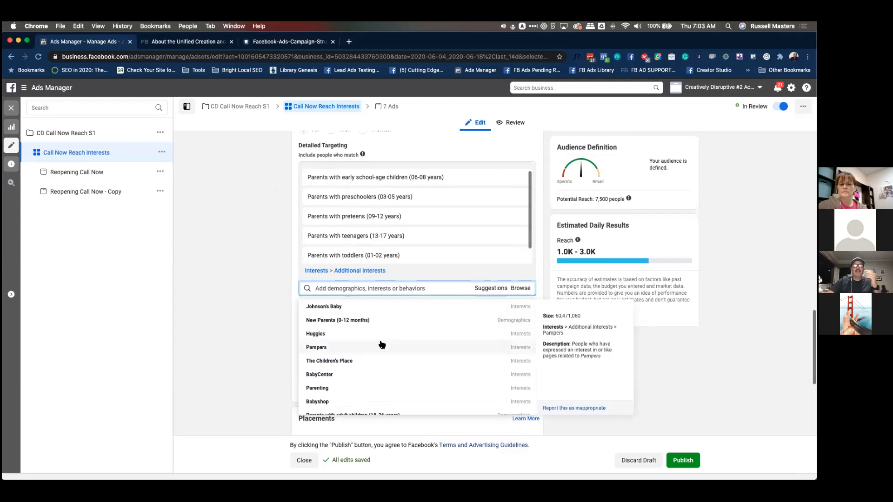
scroll(376, 345, down, 1)
scroll(375, 346, down, 5)
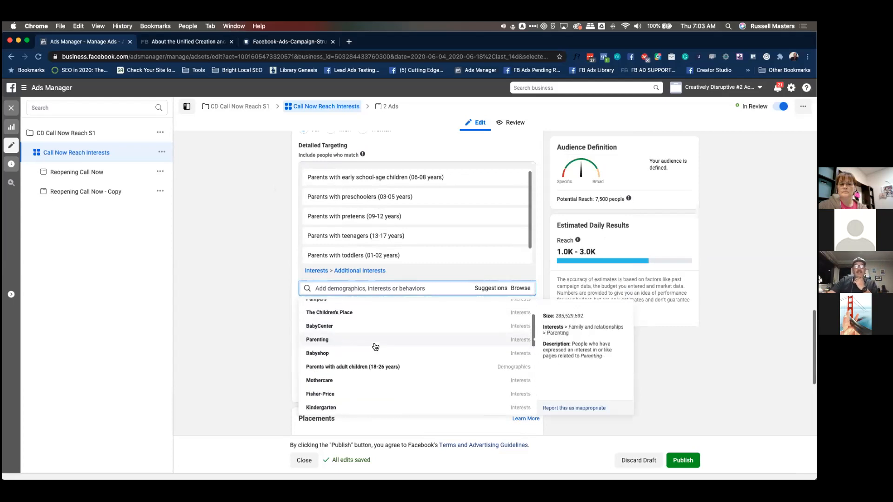
scroll(376, 346, down, 1)
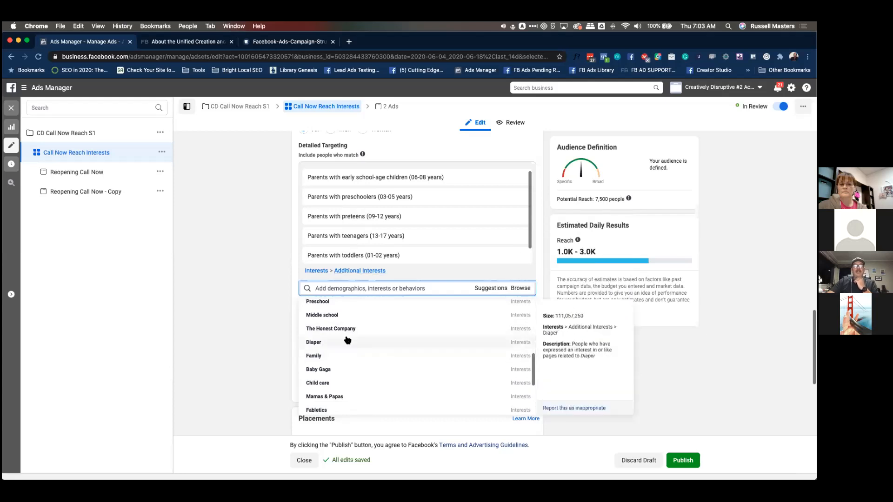
scroll(344, 344, up, 1)
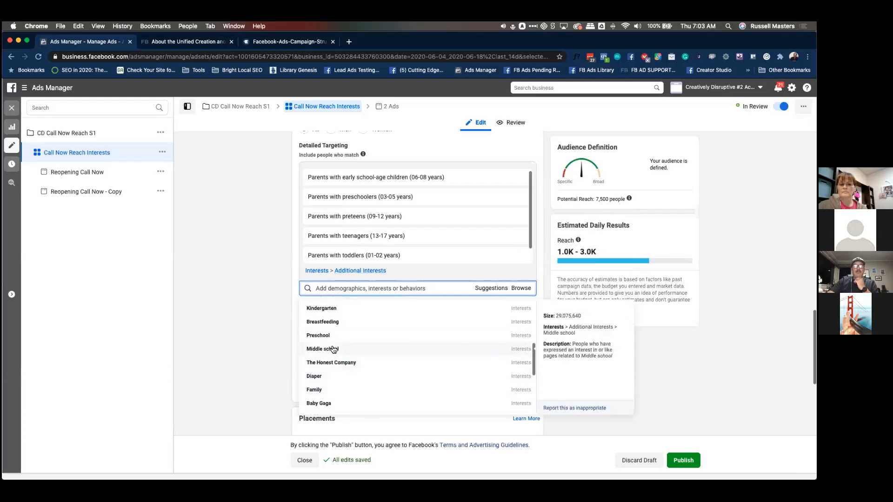
Add the suggested Middle school, Kindergarten, Preschool, Johnson's Baby and The Children's Place interests to detailed targeting
click(332, 348)
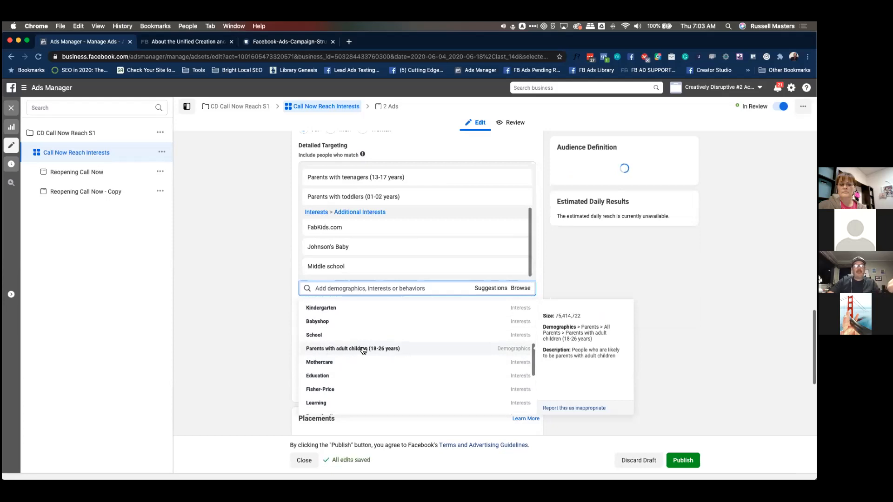
click(338, 308)
click(329, 319)
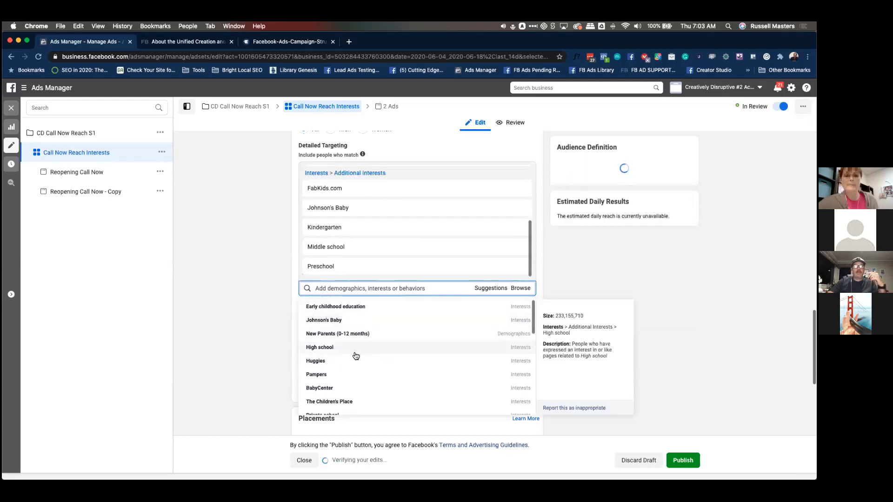
click(341, 320)
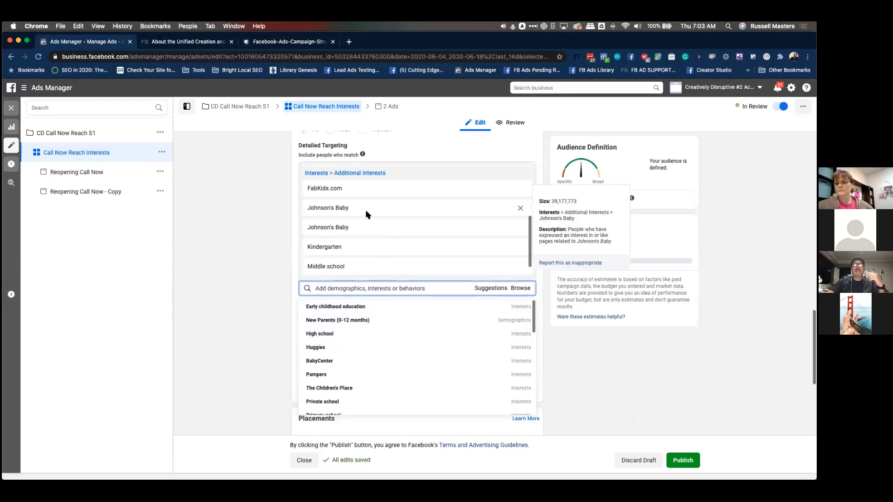
scroll(372, 353, down, 1)
scroll(361, 365, down, 1)
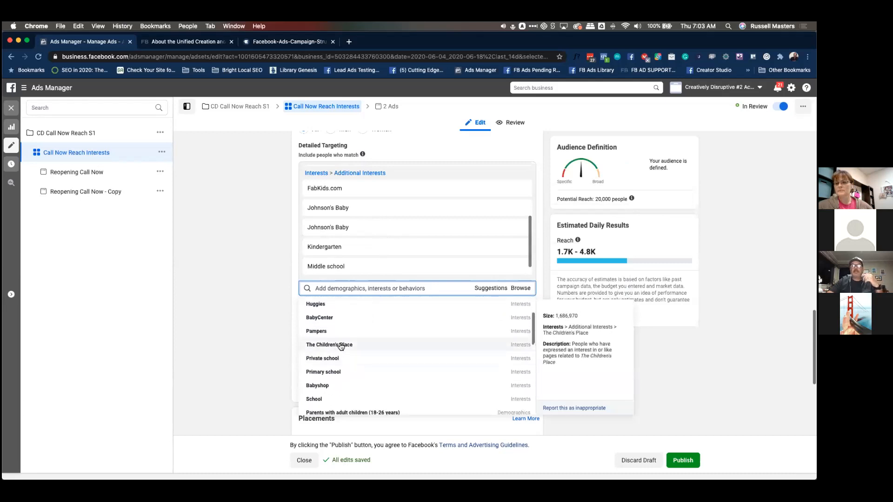
click(341, 346)
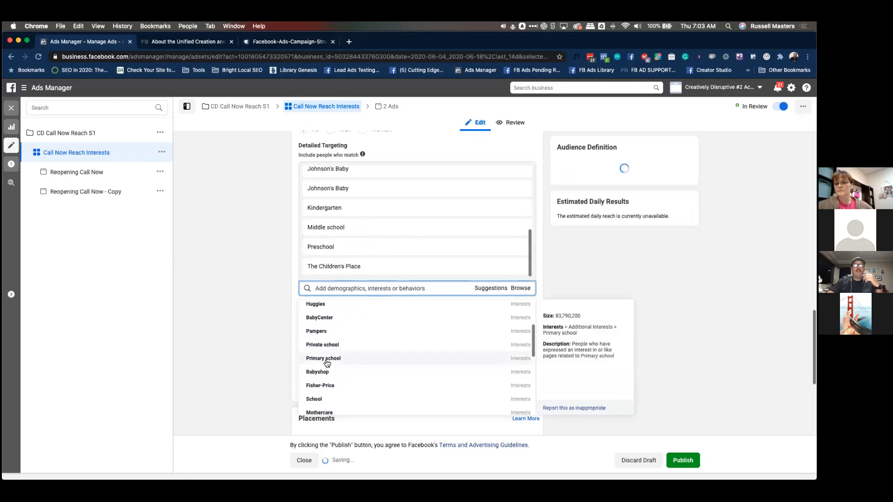
Remove all the additional interests from detailed targeting, leaving only the parent demographics
scroll(326, 359, down, 5)
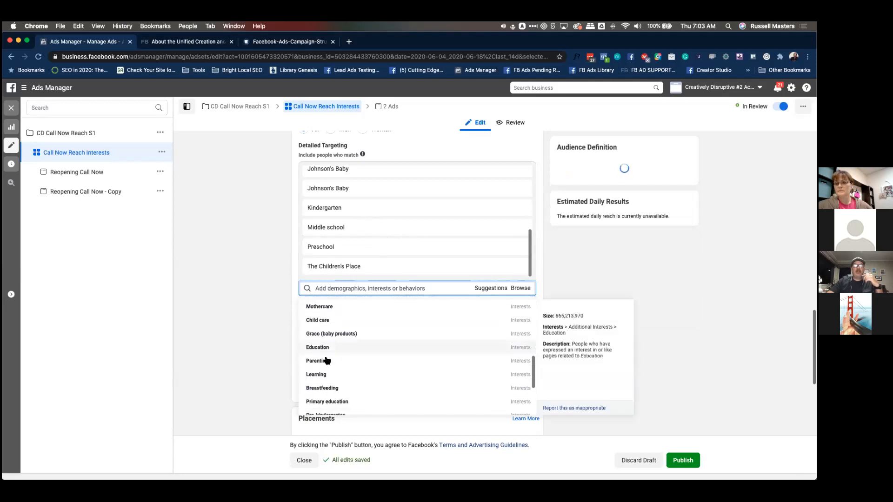
scroll(327, 361, up, 5)
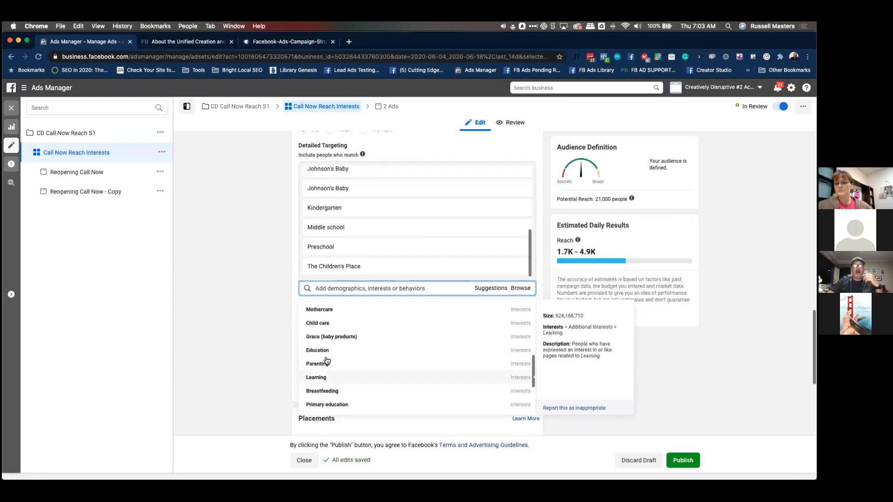
scroll(326, 349, up, 3)
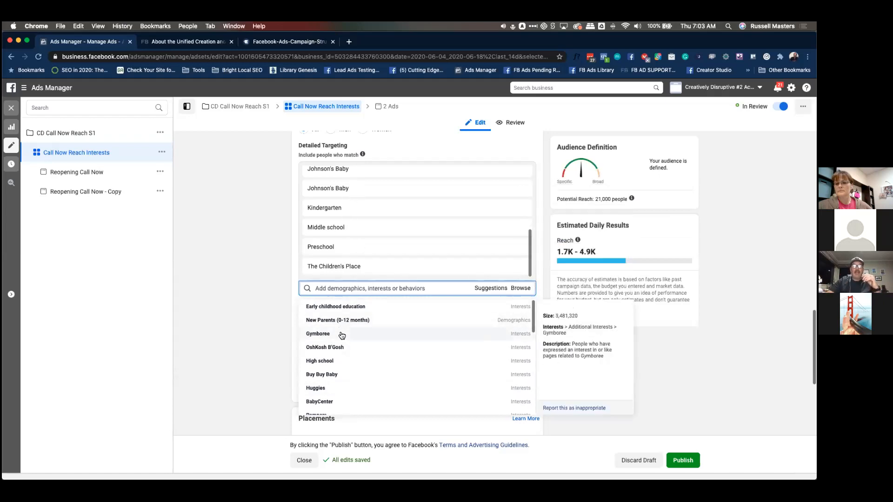
scroll(467, 256, up, 1)
scroll(468, 255, up, 1)
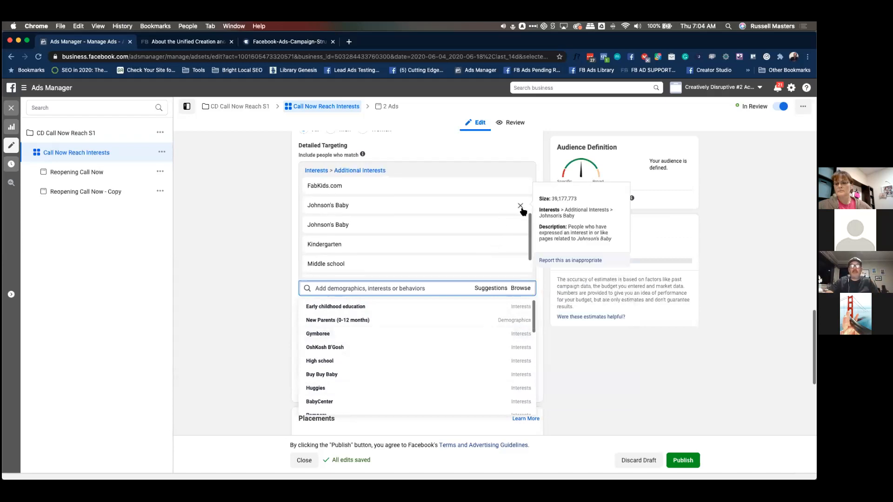
click(520, 206)
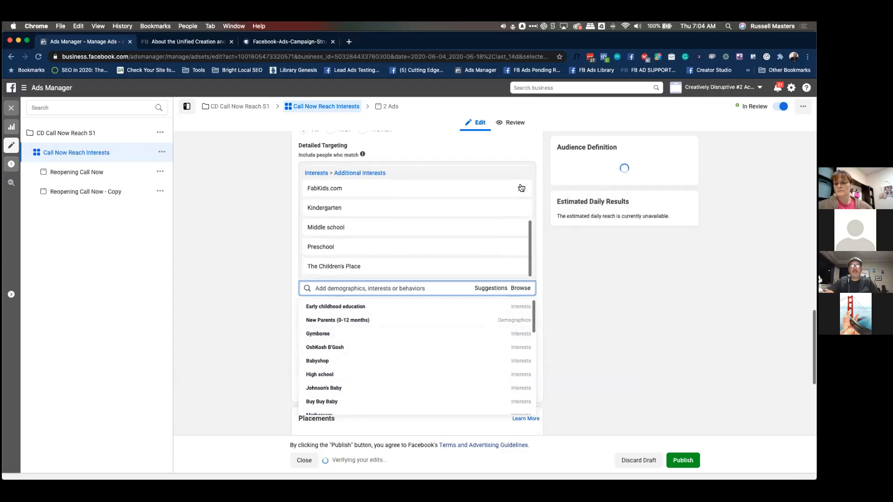
click(521, 186)
click(520, 209)
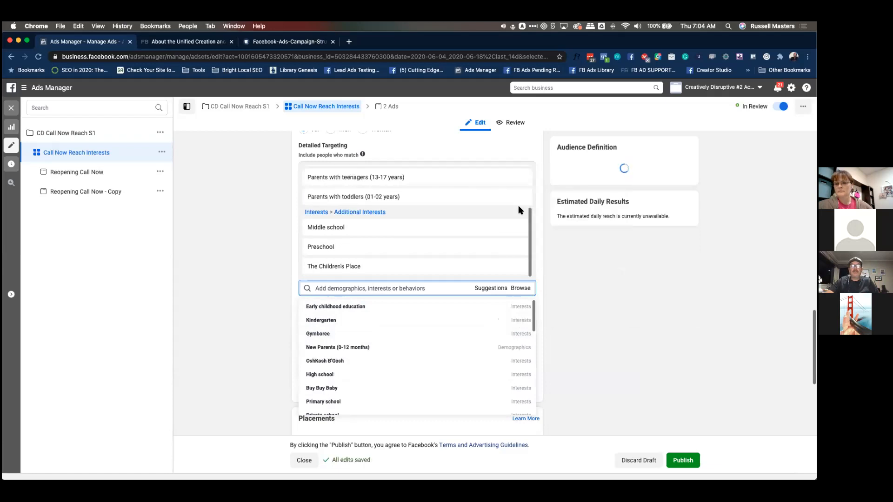
click(521, 228)
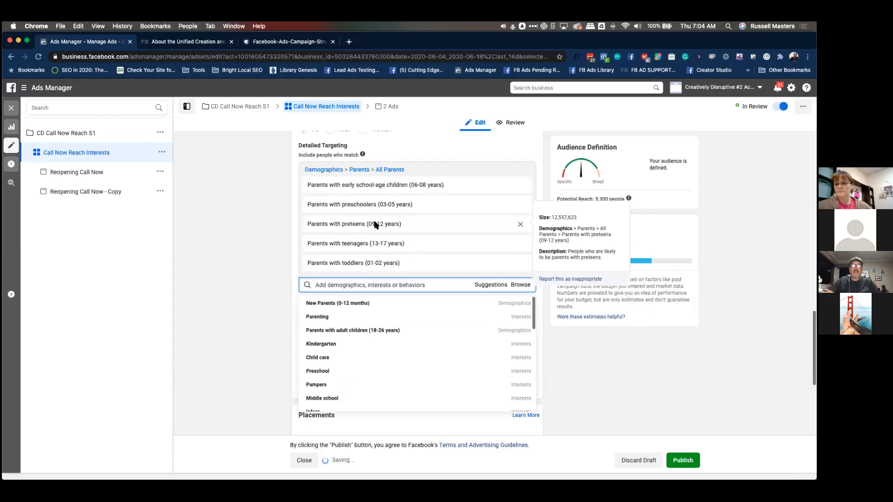
Add the suggested Pampers interest to detailed targeting
mouse_move(343, 336)
mouse_move(351, 352)
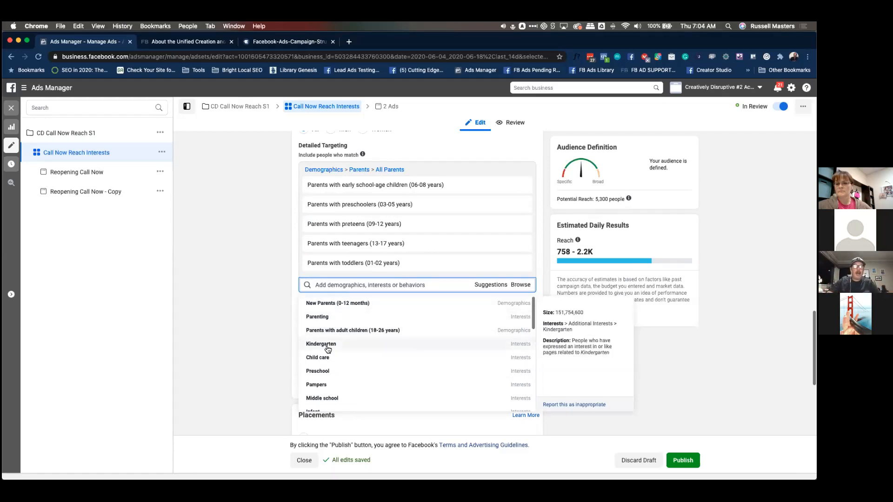
click(318, 385)
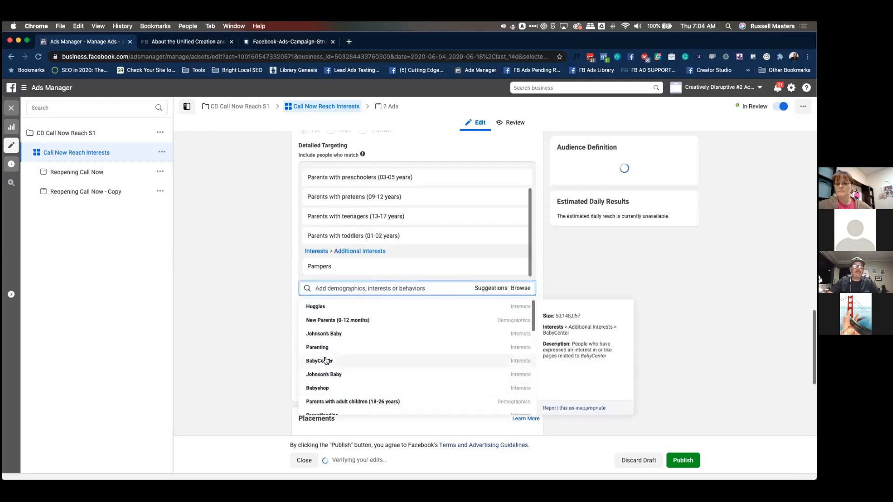
Look through the suggestions and add the Middle school and Kindergarten interests alongside Pampers
scroll(332, 364, down, 1)
scroll(328, 372, down, 3)
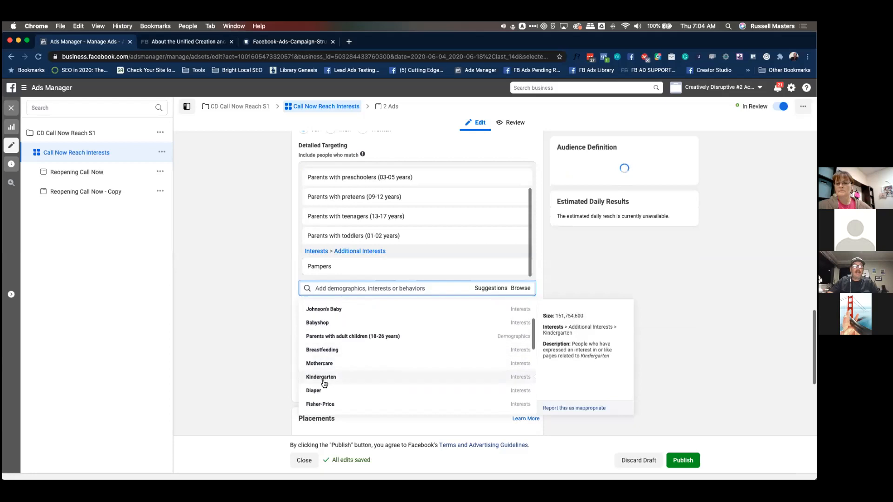
scroll(325, 377, up, 4)
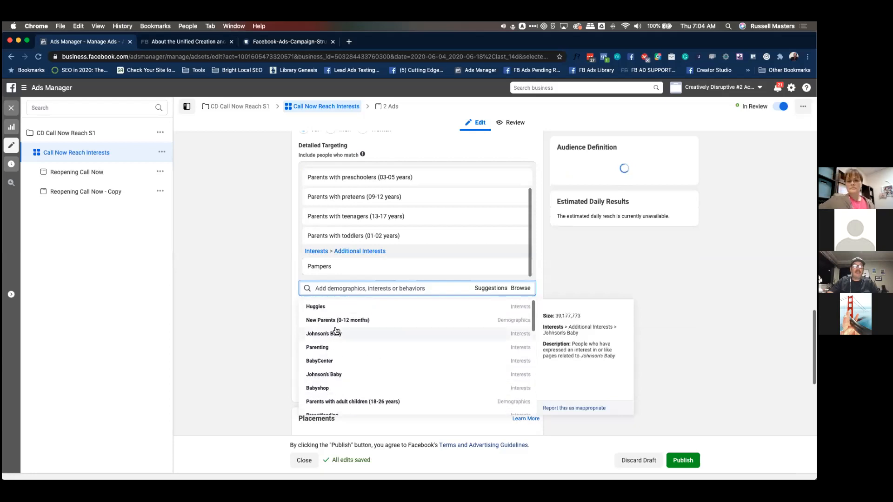
scroll(337, 372, down, 8)
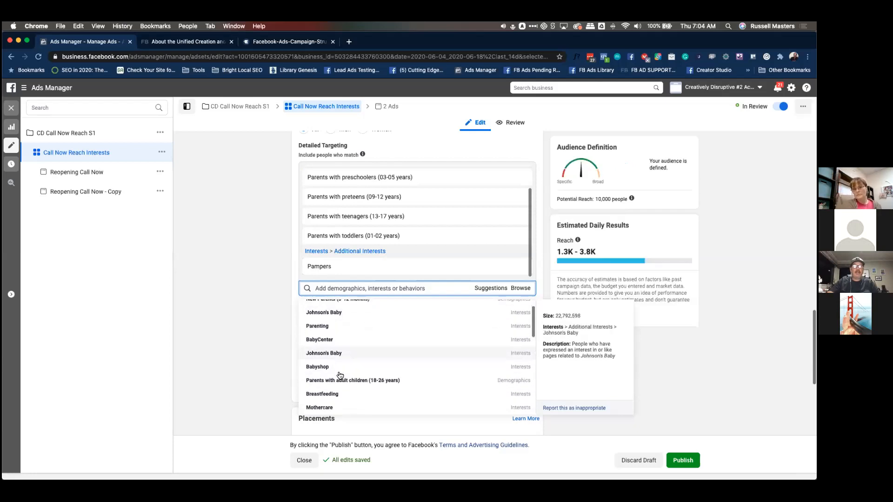
scroll(337, 372, down, 1)
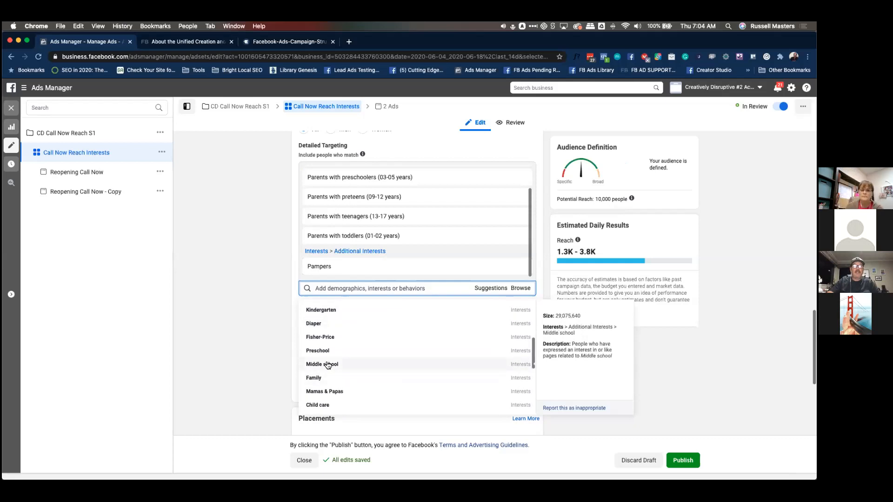
click(321, 365)
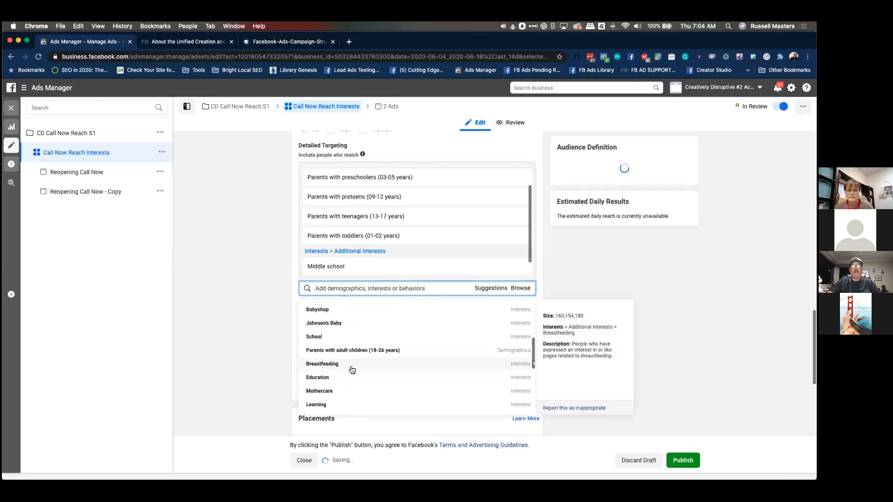
scroll(352, 369, up, 3)
scroll(352, 369, up, 5)
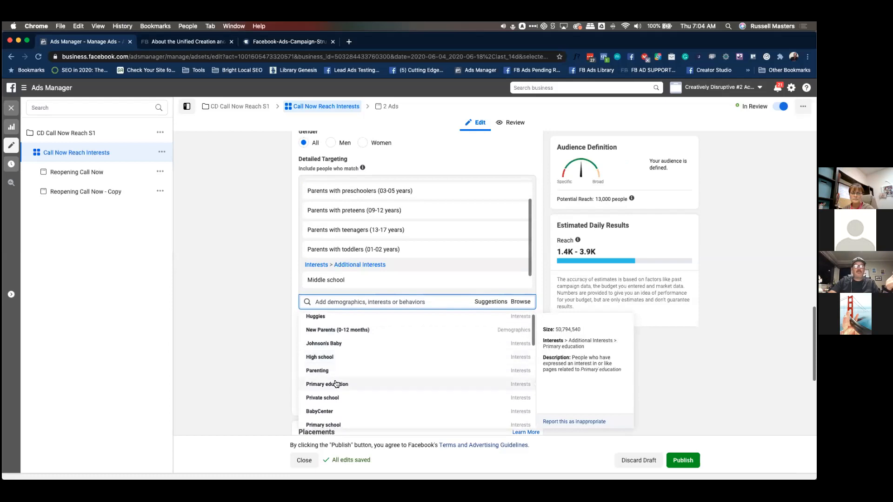
scroll(326, 376, down, 3)
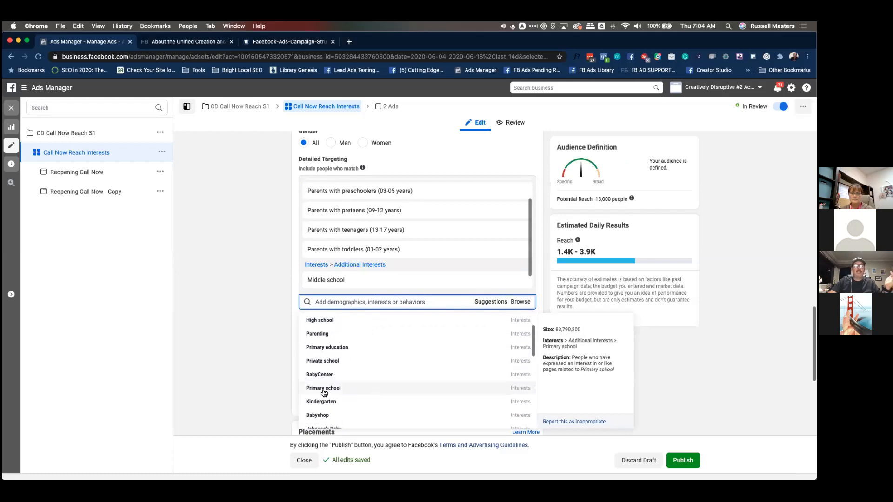
click(372, 401)
Remove the Middle school and Kindergarten interests from detailed targeting, keeping Pampers
scroll(365, 363, up, 4)
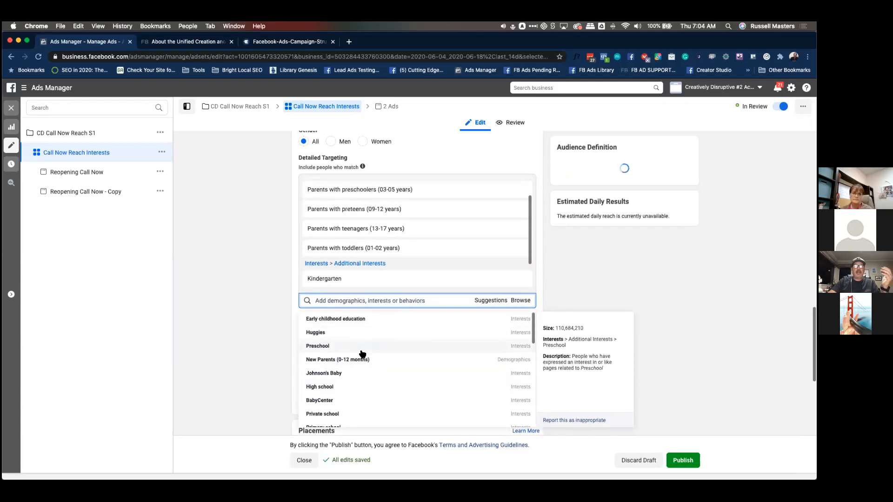
scroll(362, 353, up, 2)
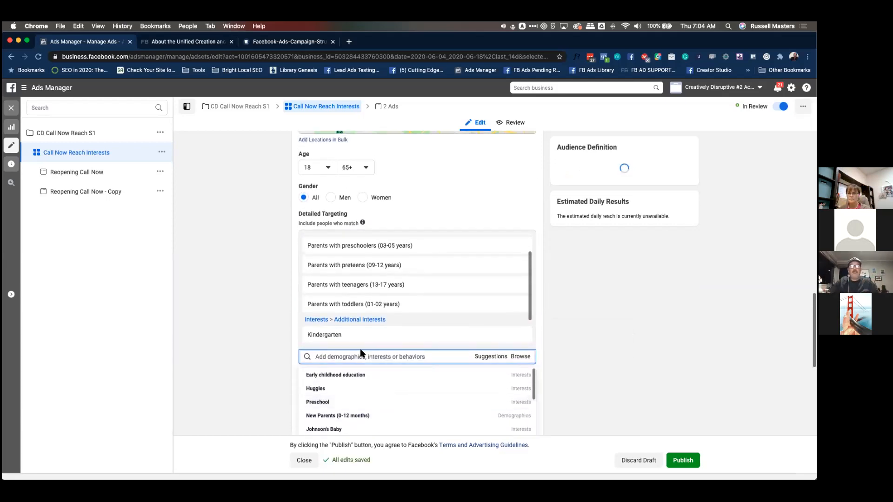
scroll(365, 289, down, 1)
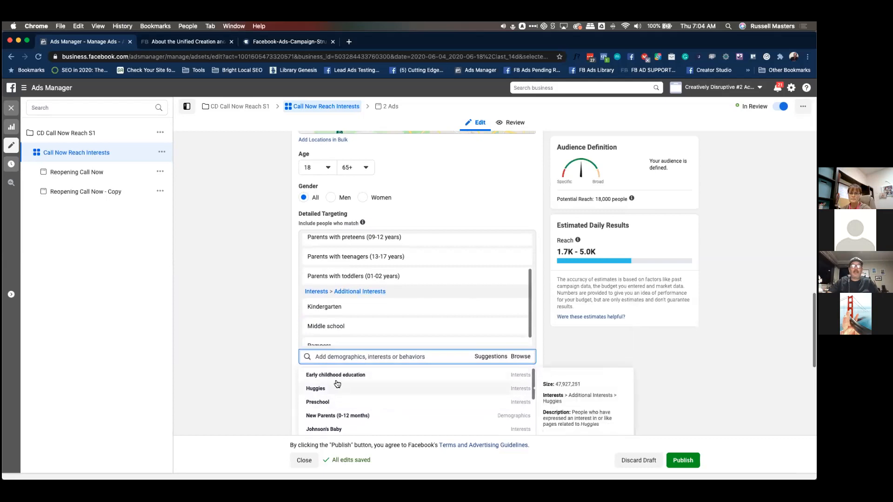
mouse_move(391, 328)
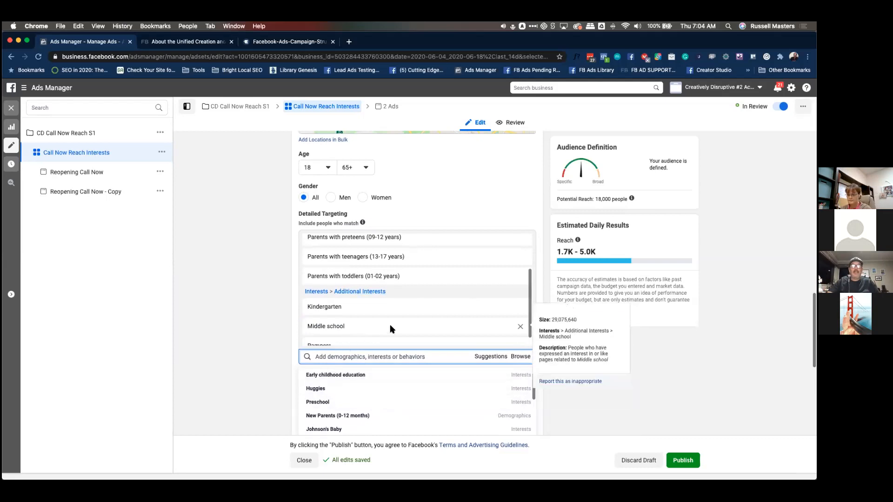
click(520, 328)
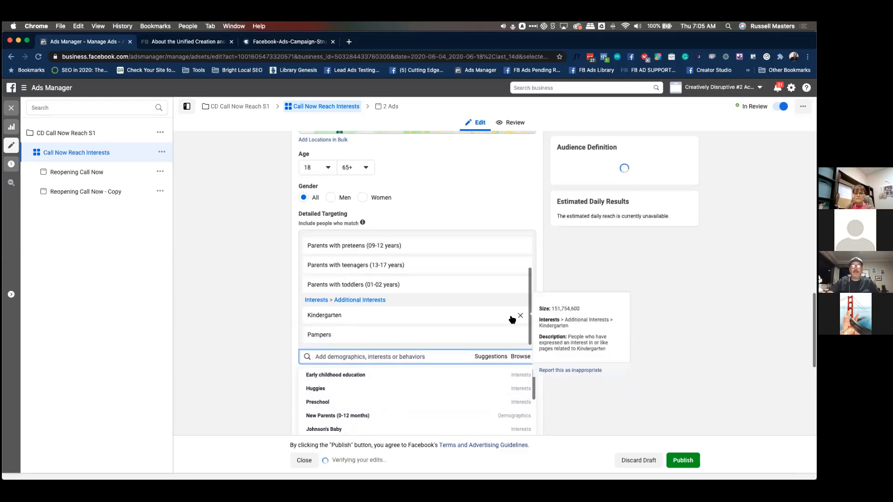
click(518, 314)
Add the suggested Huggies, Johnson's Baby and BabyCenter interests to detailed targeting alongside Pampers
scroll(231, 362, down, 2)
click(320, 328)
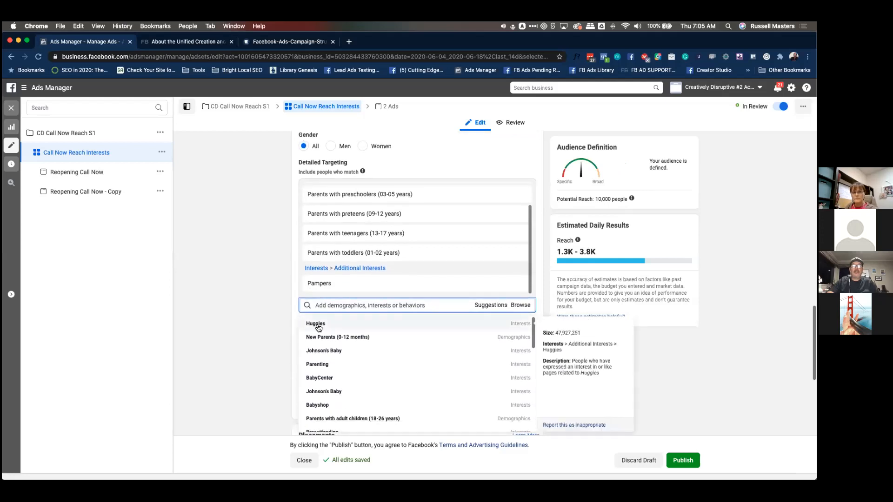
click(356, 365)
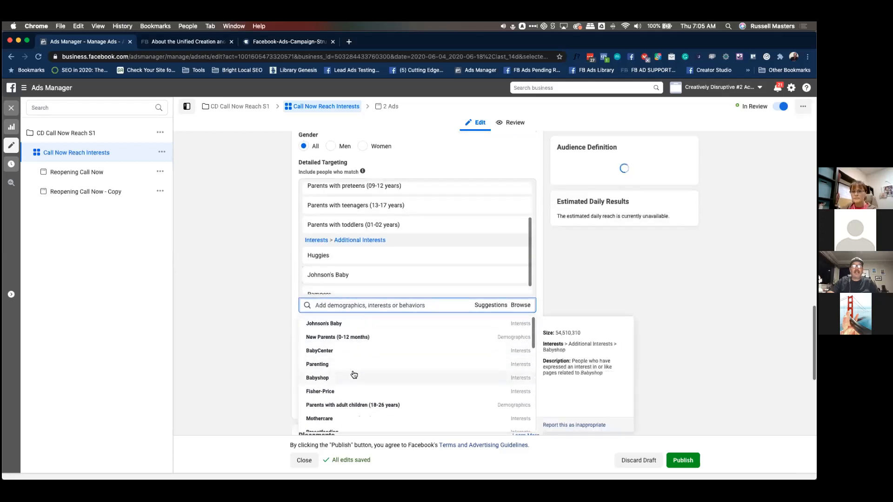
Look through the remaining suggested interests and check the audience's potential reach
scroll(366, 367, down, 6)
scroll(350, 376, down, 5)
scroll(350, 376, up, 5)
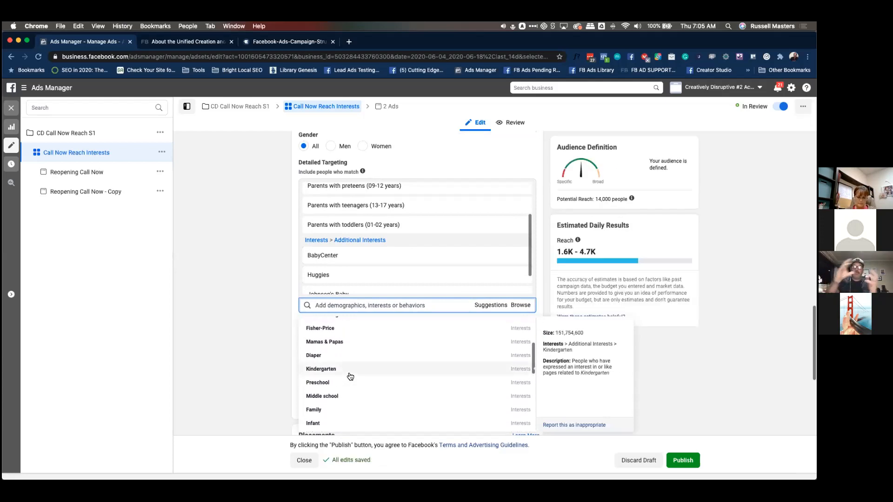
scroll(350, 376, up, 5)
scroll(356, 346, up, 1)
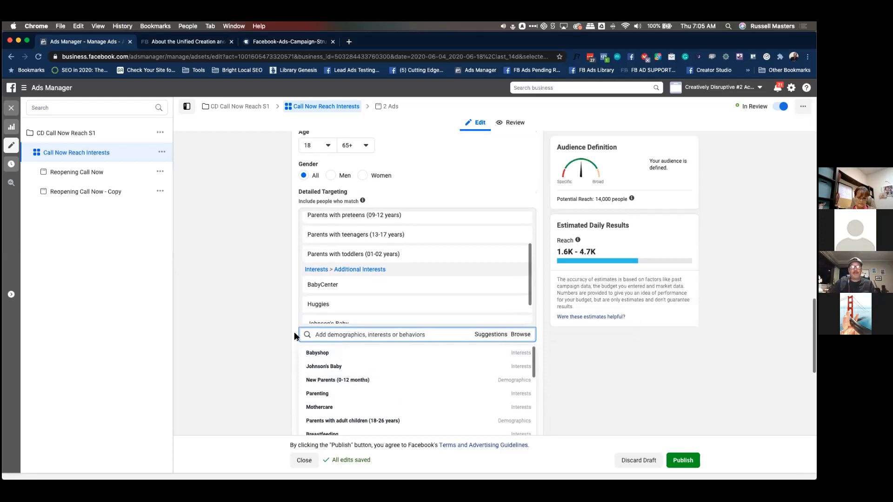
scroll(284, 343, down, 5)
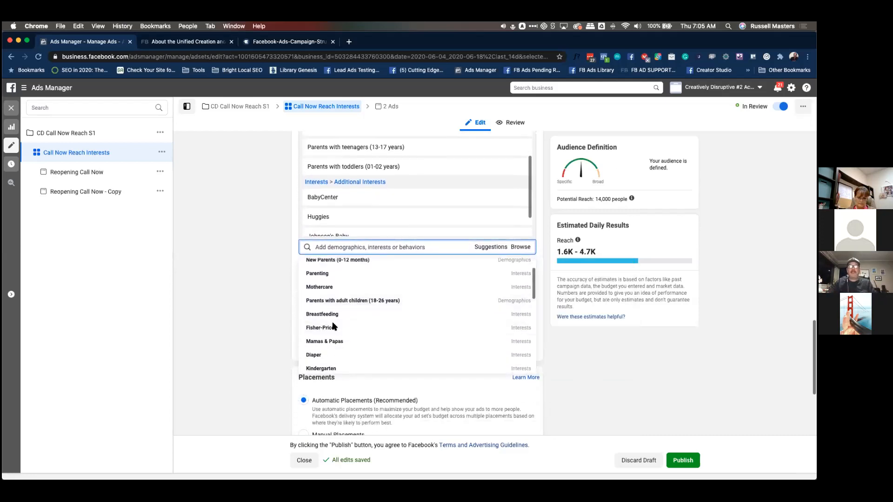
click(217, 304)
drag(627, 199, 561, 198)
click(557, 200)
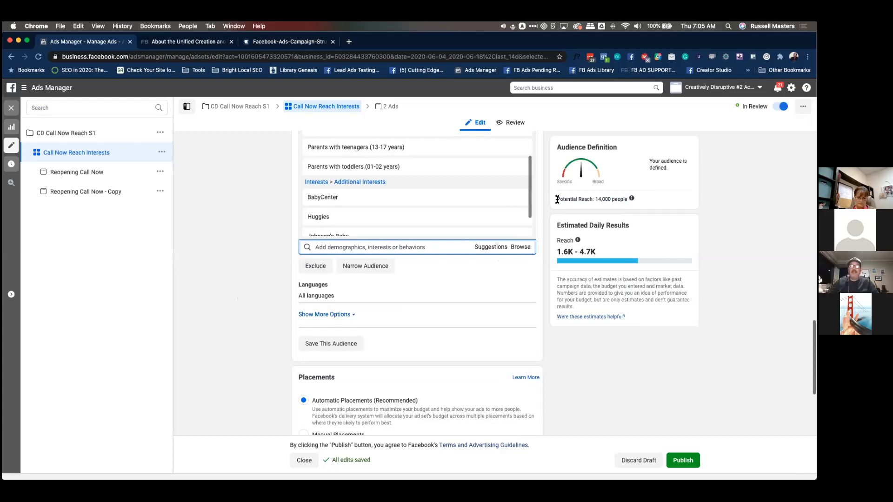
Review the ad set's locations, age, gender, parent demographics and added baby-brand interests
scroll(247, 228, up, 5)
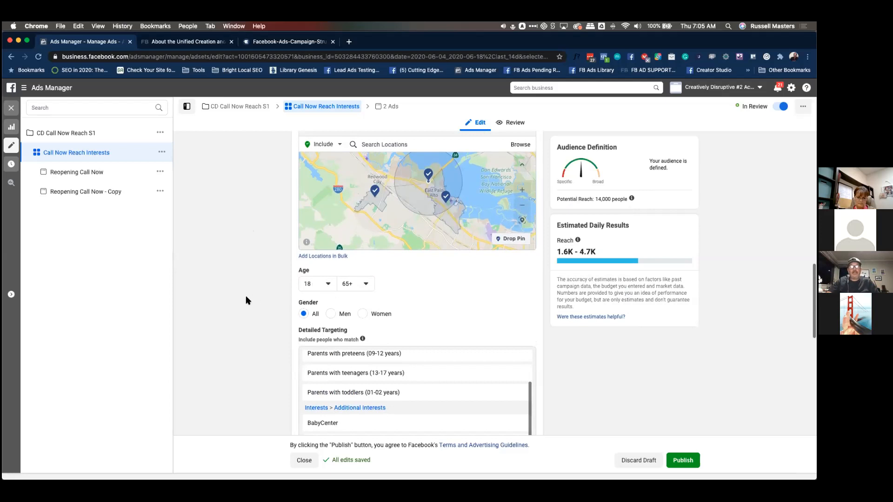
scroll(247, 325, down, 3)
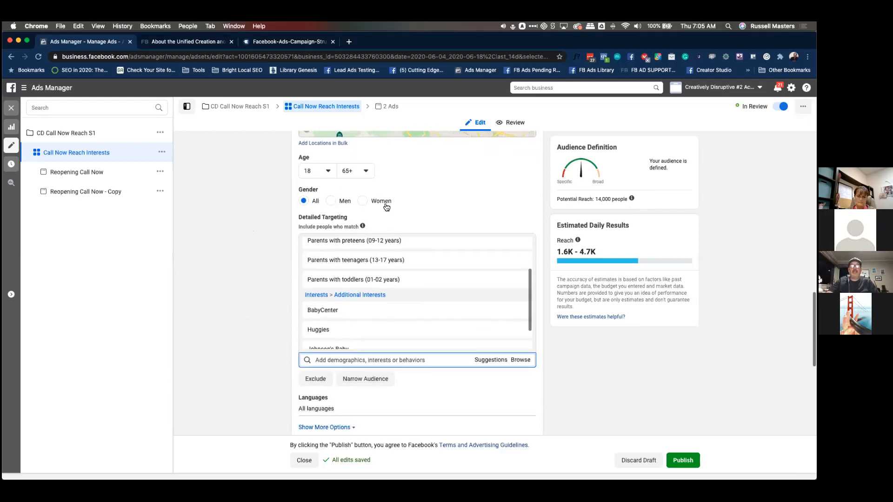
scroll(260, 241, down, 2)
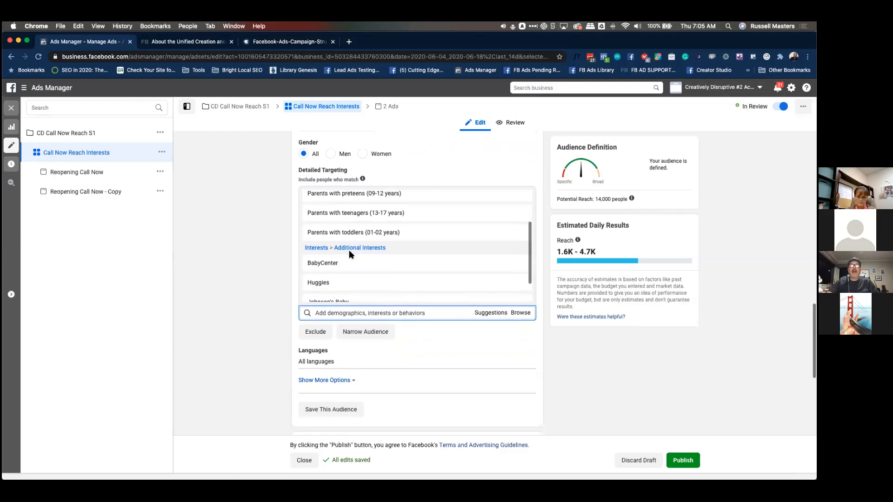
scroll(352, 246, down, 1)
scroll(355, 241, down, 1)
scroll(355, 242, up, 5)
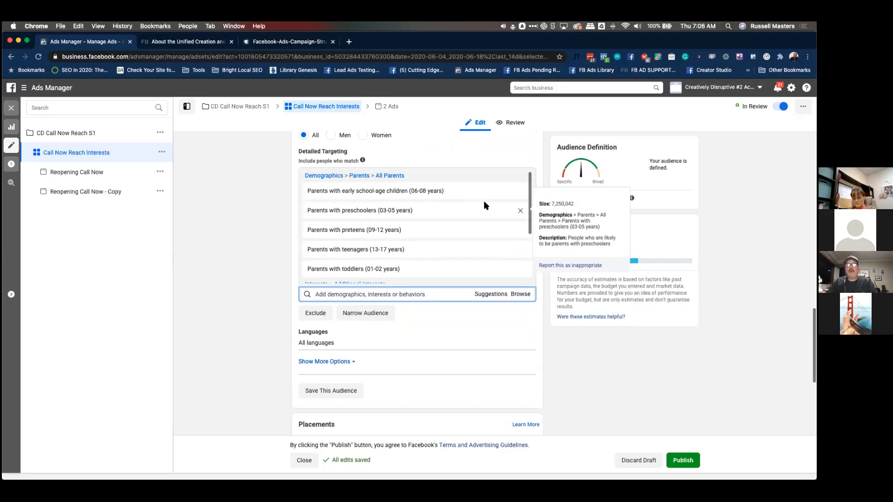
scroll(410, 239, down, 4)
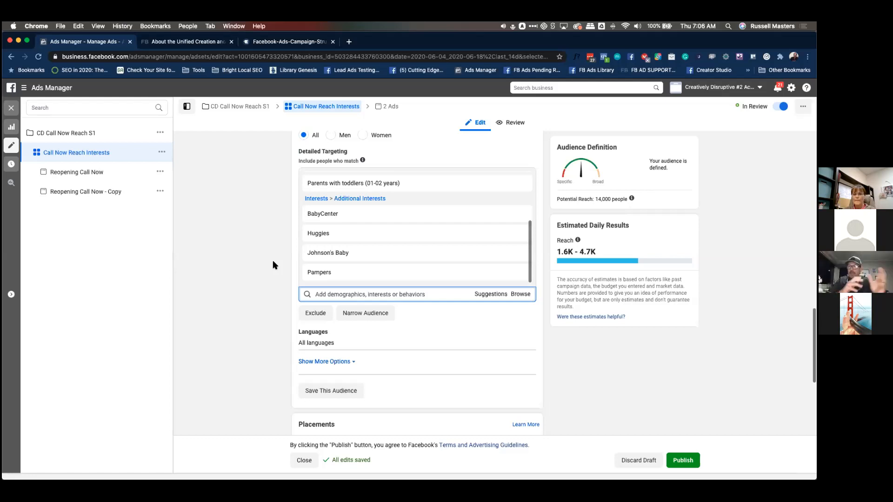
scroll(239, 355, down, 3)
scroll(239, 355, up, 1)
scroll(239, 350, up, 5)
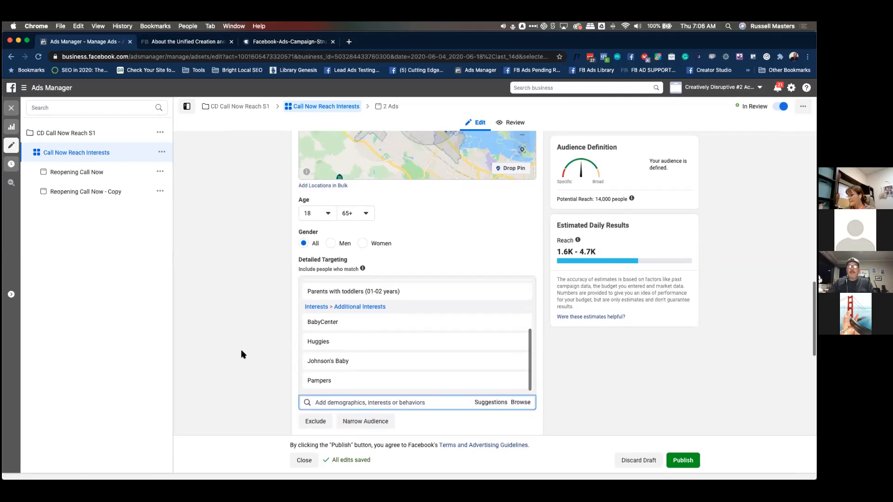
scroll(241, 352, down, 1)
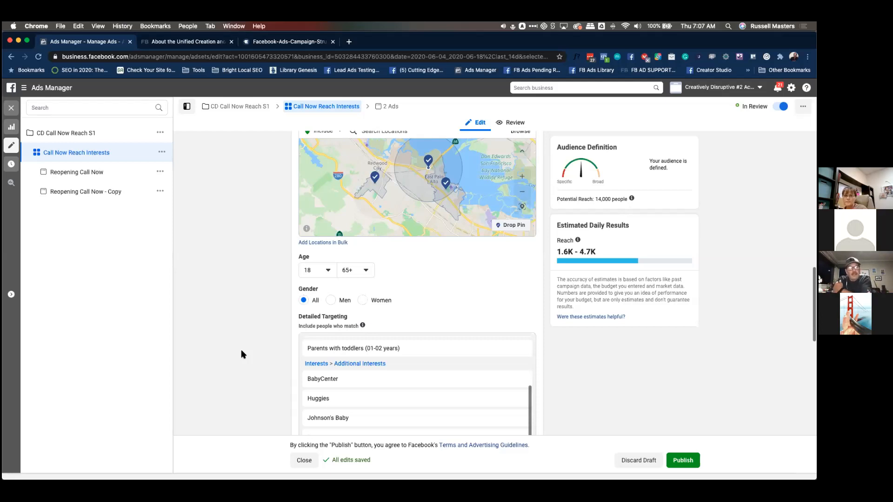
scroll(241, 350, down, 5)
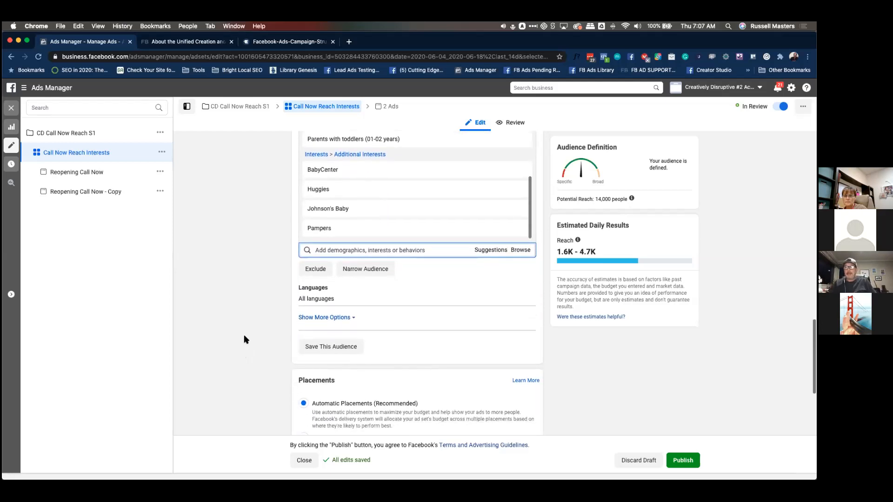
scroll(245, 340, up, 1)
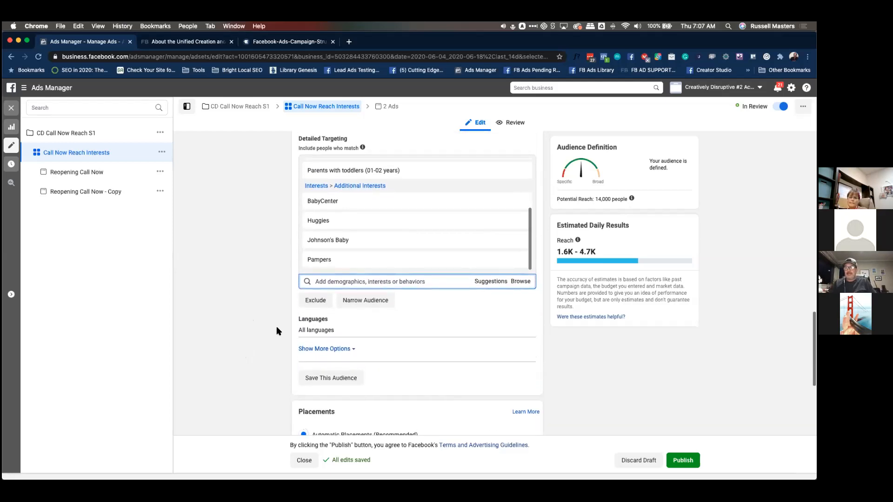
scroll(244, 334, up, 1)
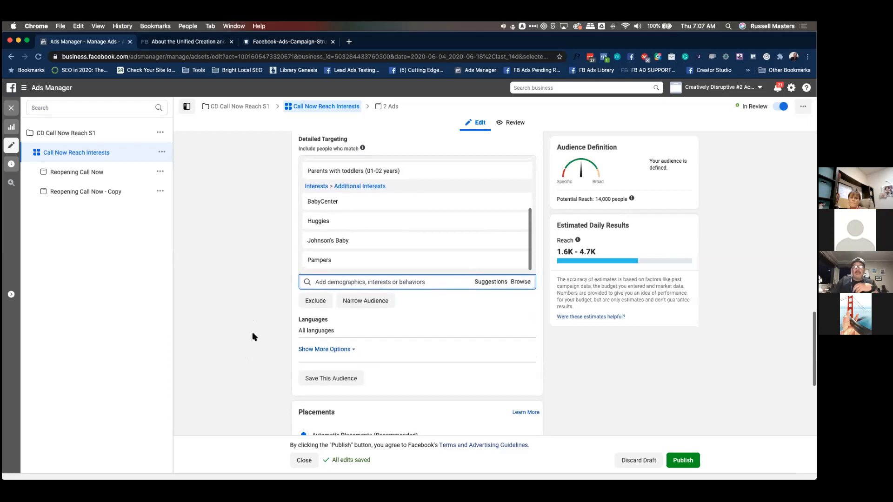
mouse_move(343, 229)
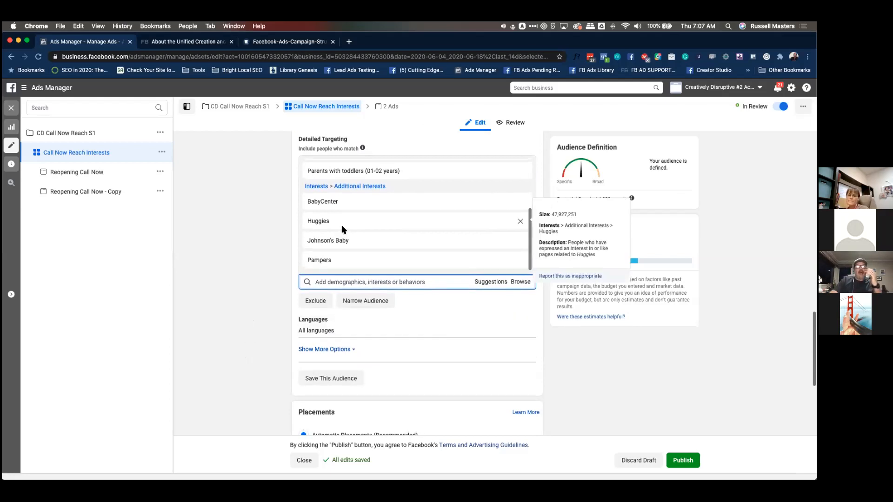
scroll(341, 230, down, 2)
scroll(338, 234, up, 1)
scroll(336, 235, up, 1)
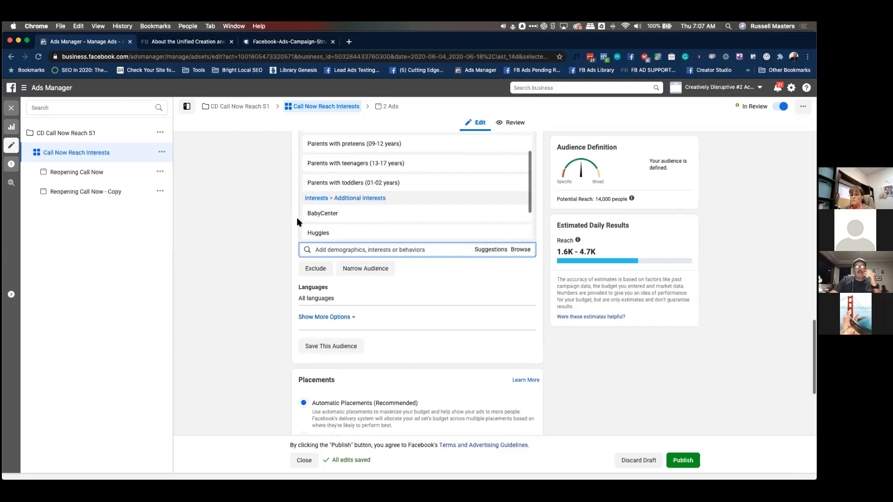
scroll(279, 225, down, 2)
scroll(267, 234, up, 4)
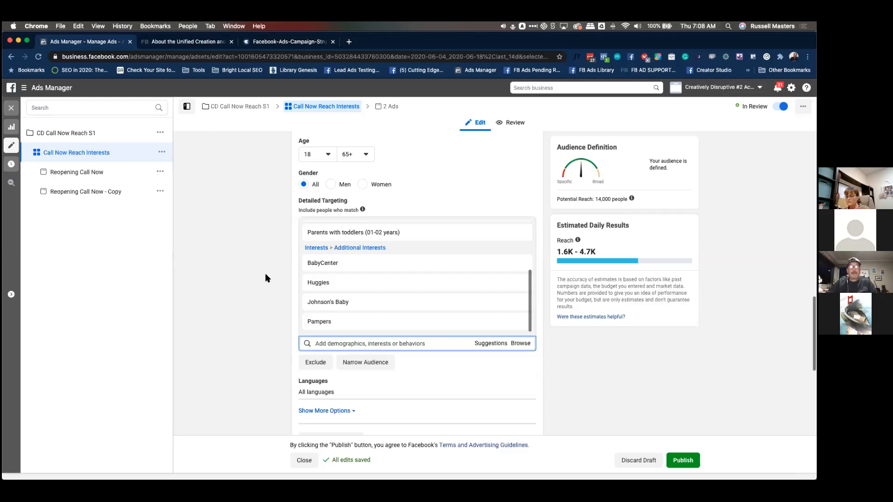
Compare the included parent demographics and baby-brand interests with the further targeting suggestions, such as Fisher-Price
scroll(344, 287, up, 3)
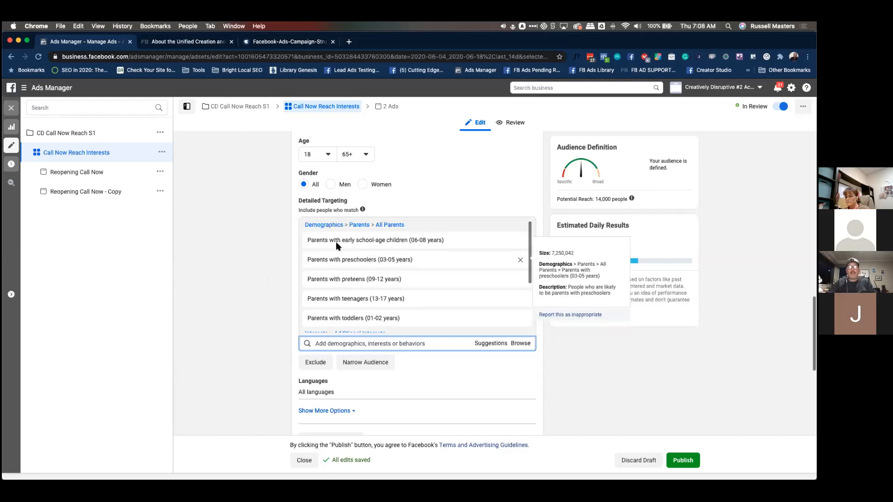
scroll(336, 265, down, 1)
scroll(339, 264, up, 1)
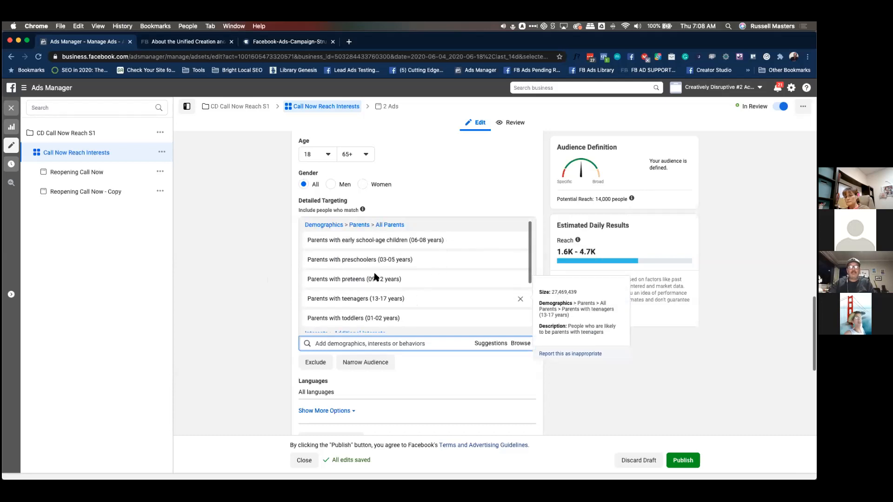
scroll(353, 293, down, 3)
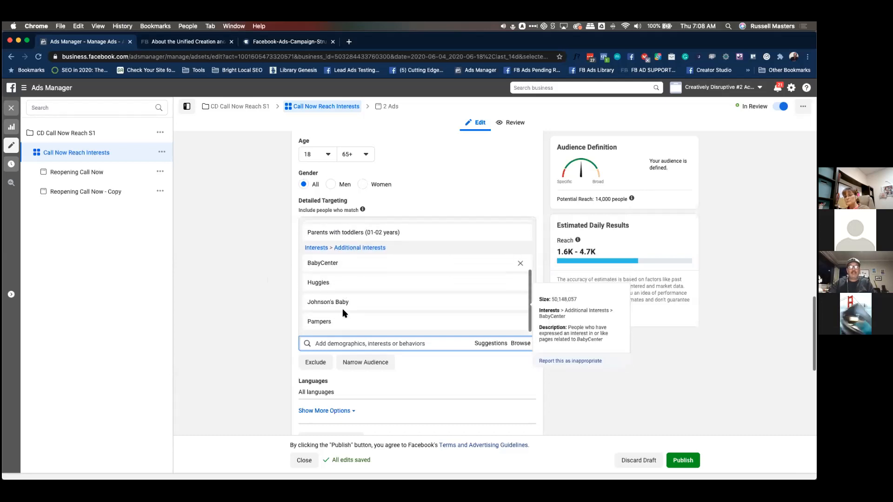
click(491, 344)
scroll(247, 350, down, 3)
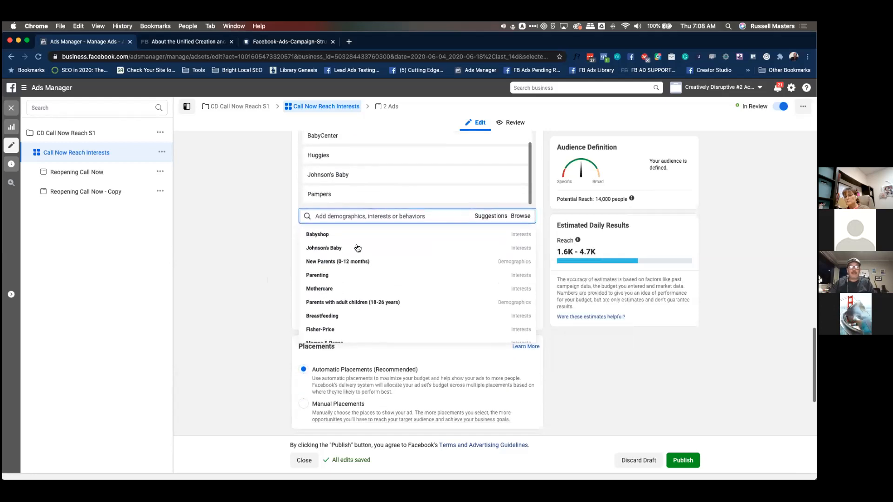
scroll(356, 254, down, 3)
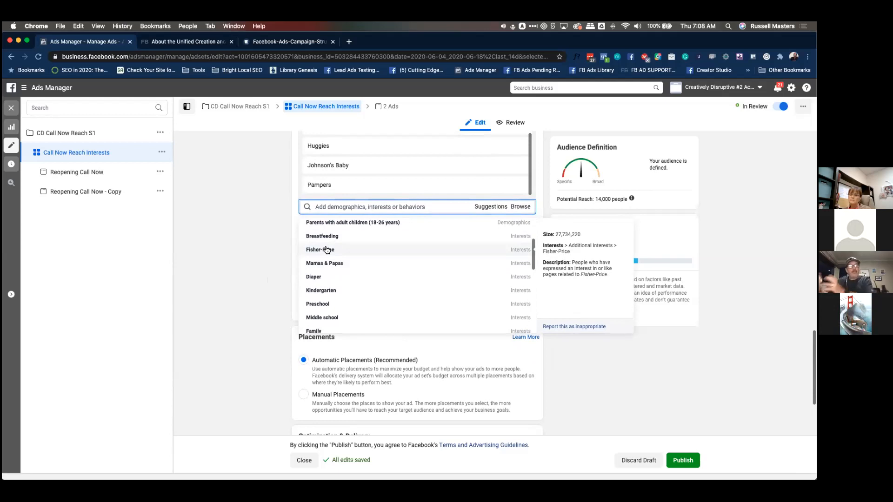
Search detailed targeting for "girl scouts" and add the Girl Scouts interest
click(327, 250)
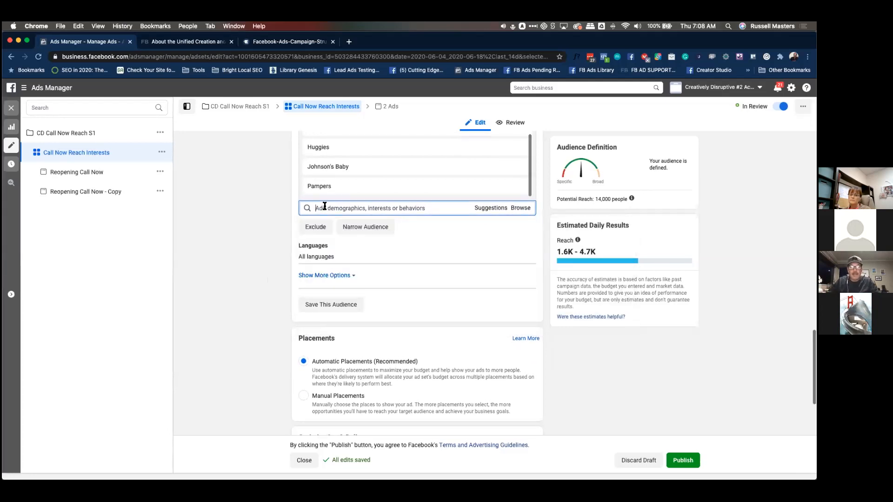
text(girl)
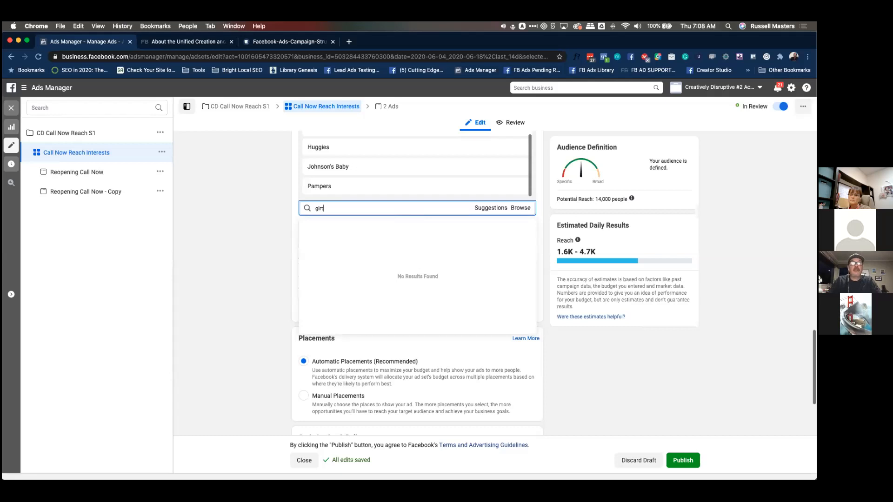
text( scouts)
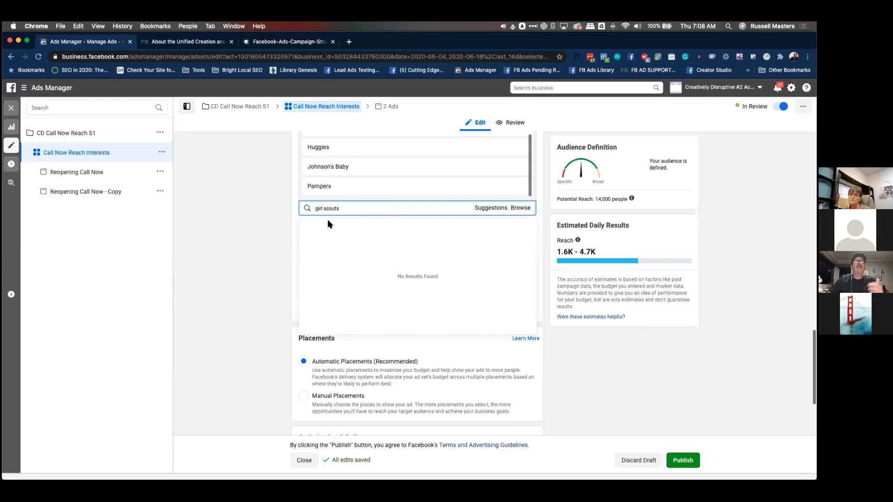
triple_click(342, 207)
click(343, 207)
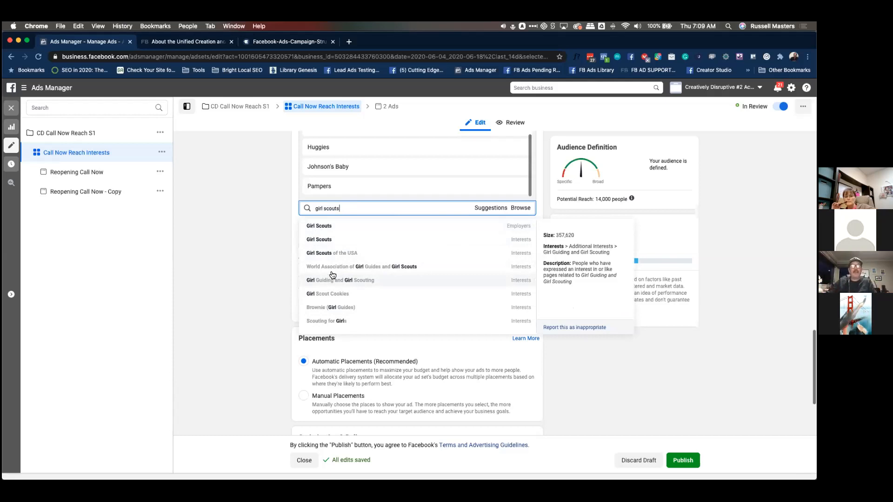
click(326, 239)
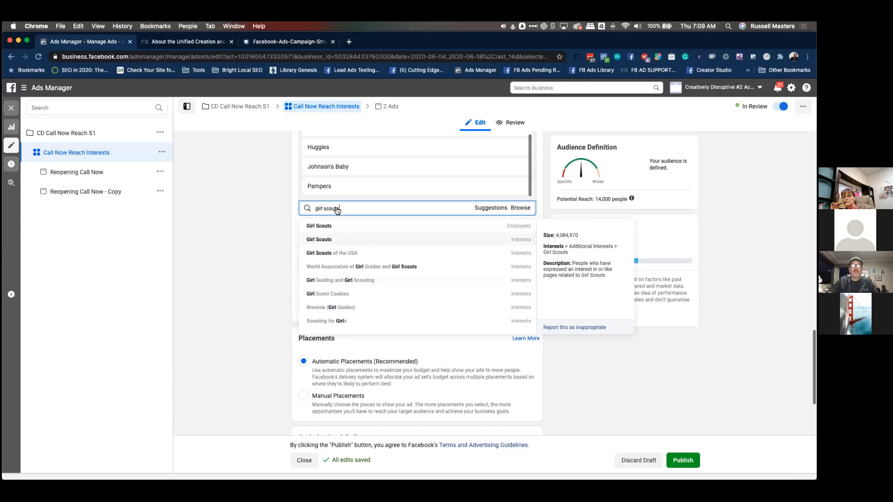
Check the suggestions related to Girl Scouts, and search for "girl scouts" again to examine the employer and interest matches
click(490, 209)
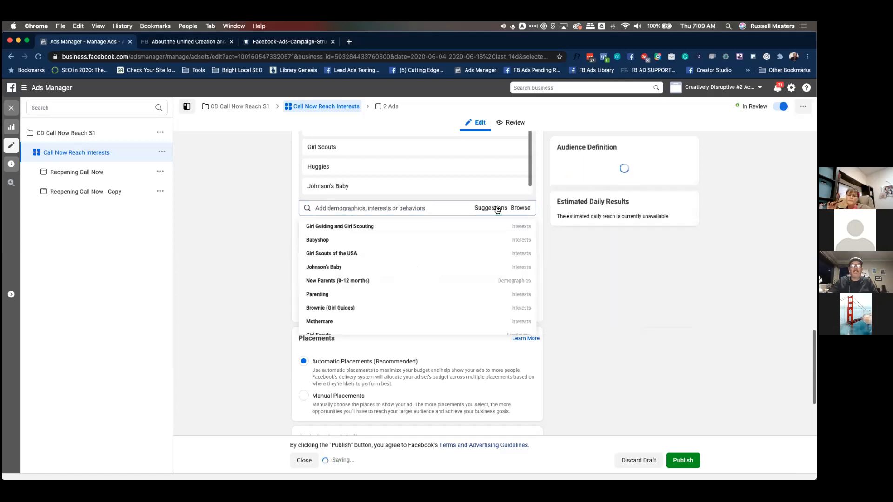
mouse_move(326, 227)
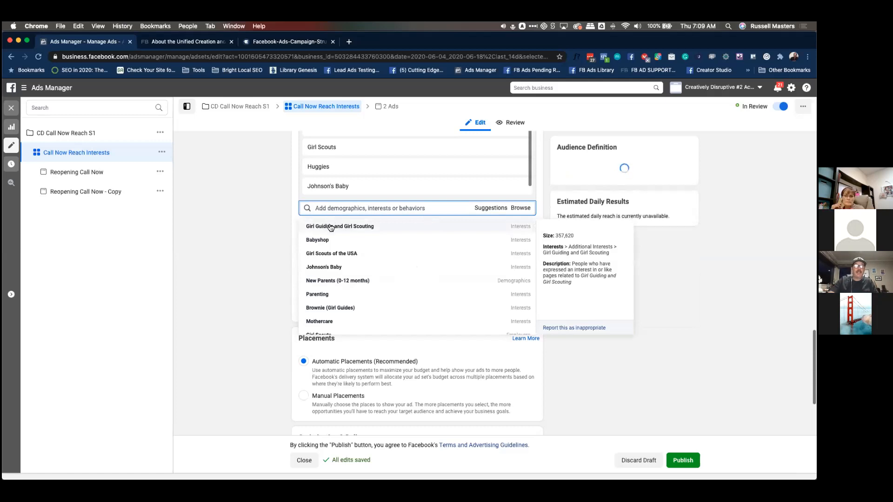
click(340, 255)
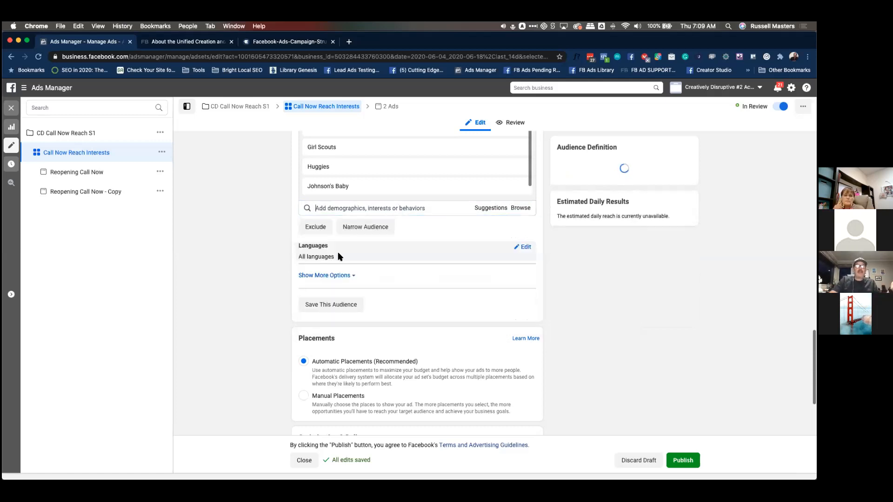
click(435, 209)
text(girl)
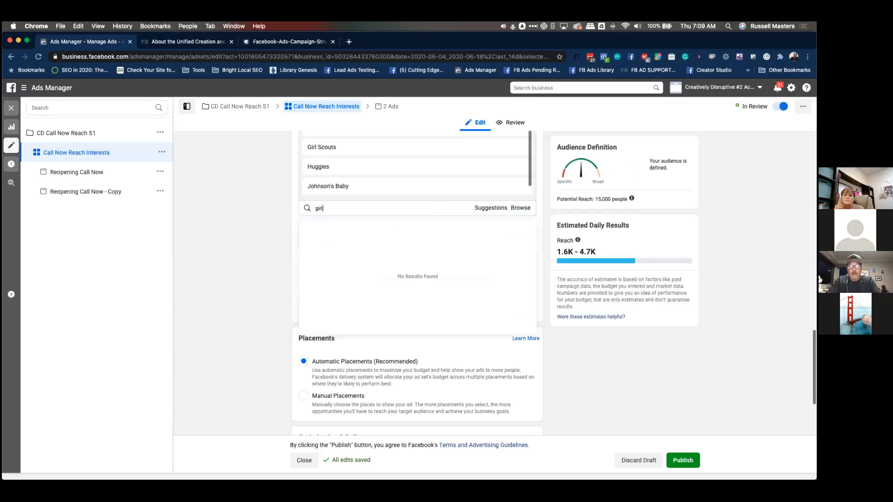
text( scouts)
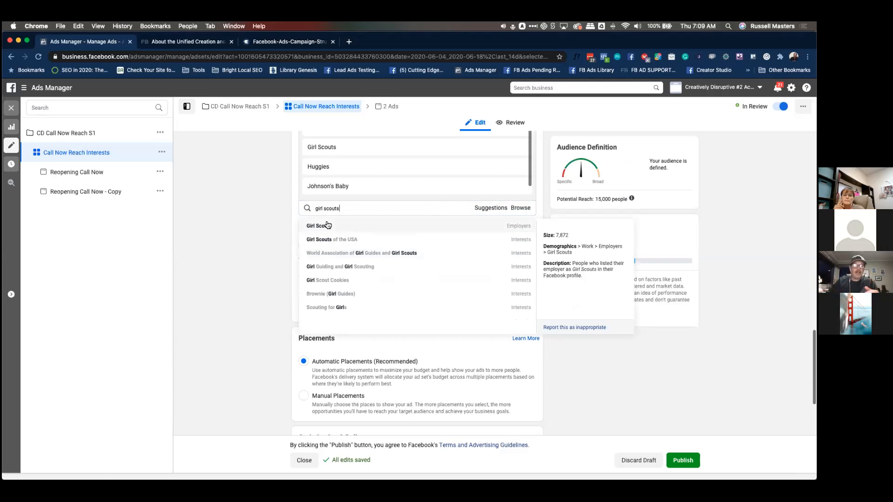
click(241, 259)
scroll(242, 261, down, 1)
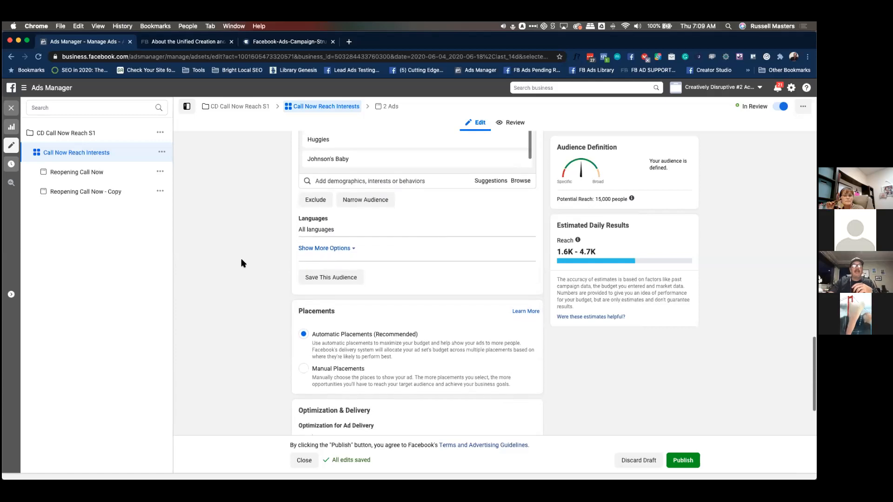
Save the current targeting as a reusable audience named "parents kids 2-17 yrs interest"
scroll(253, 244, up, 1)
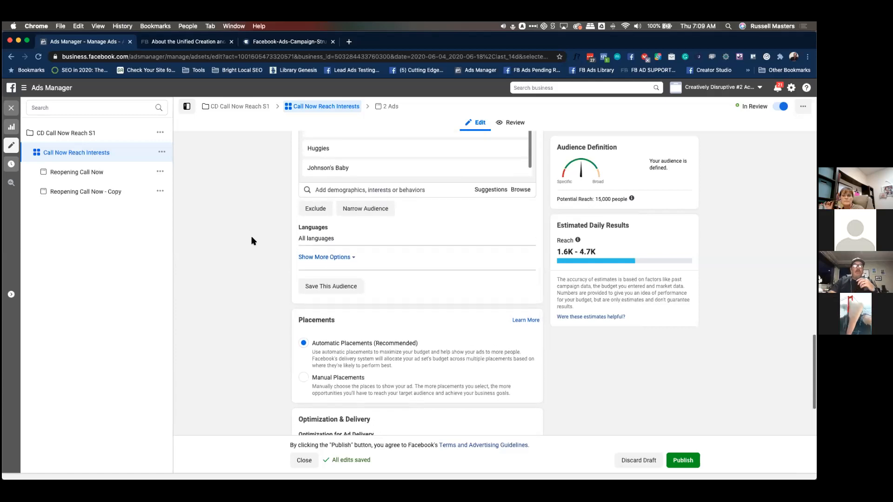
click(326, 301)
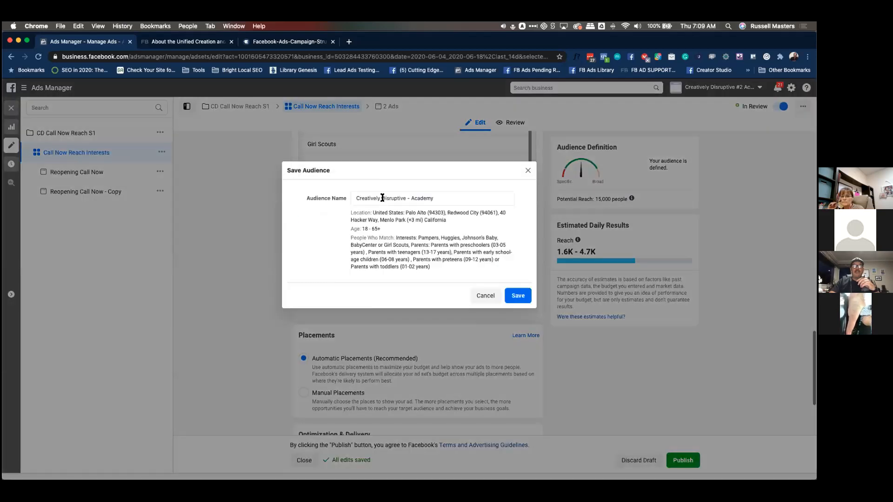
drag(442, 198, 341, 195)
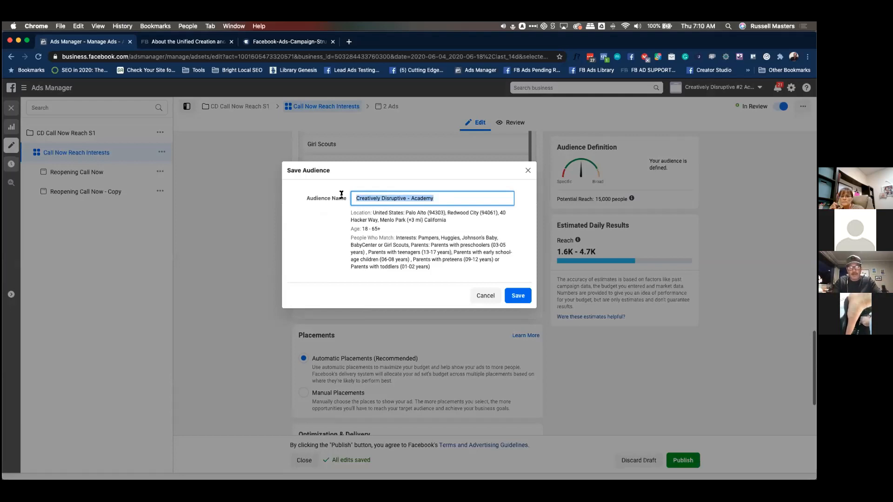
text(parents ki)
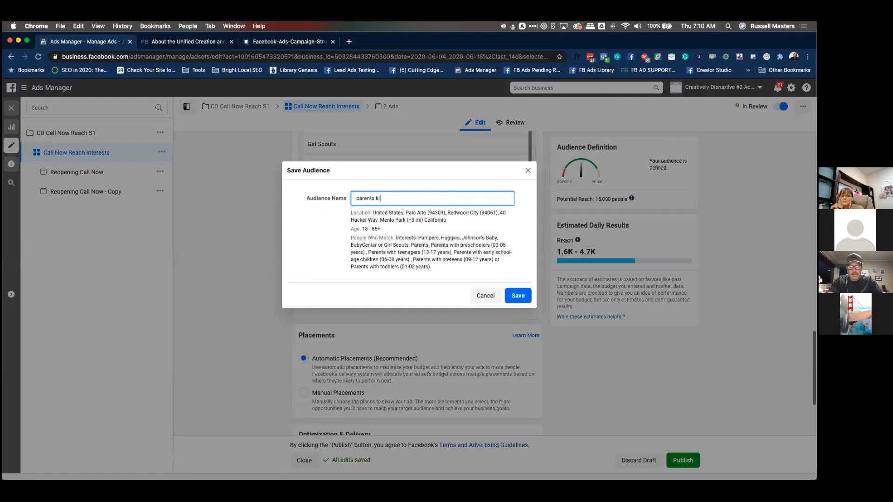
text(ds 2-)
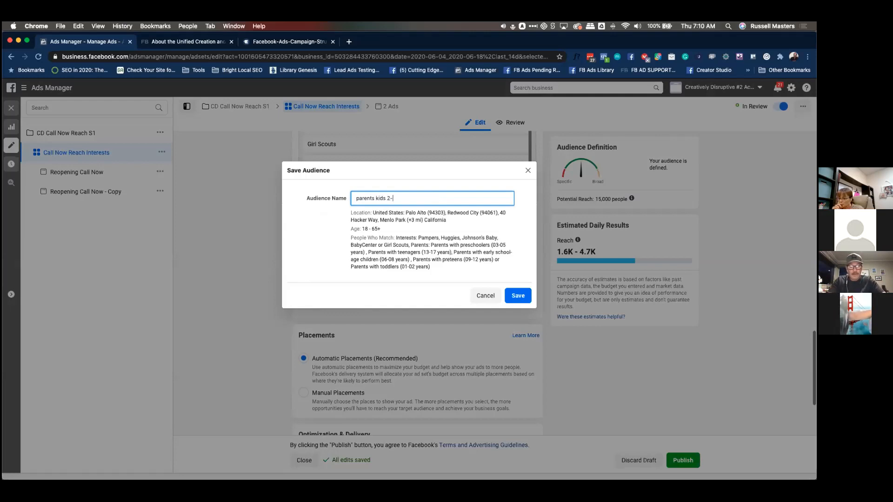
text(17 yrs)
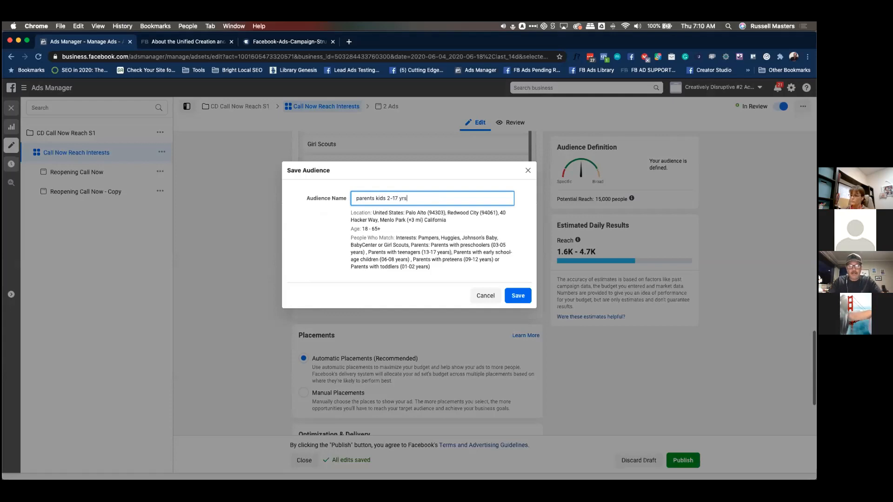
text( int4erest)
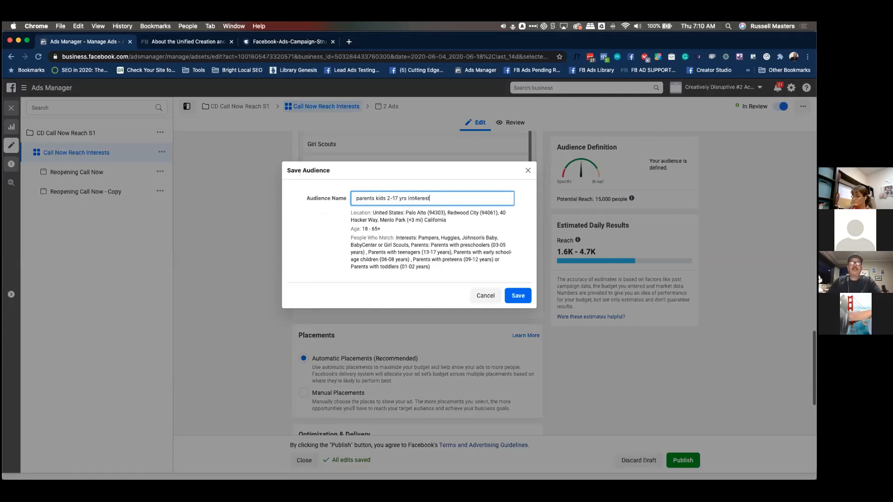
click(415, 198)
key(BackSpace)
click(517, 296)
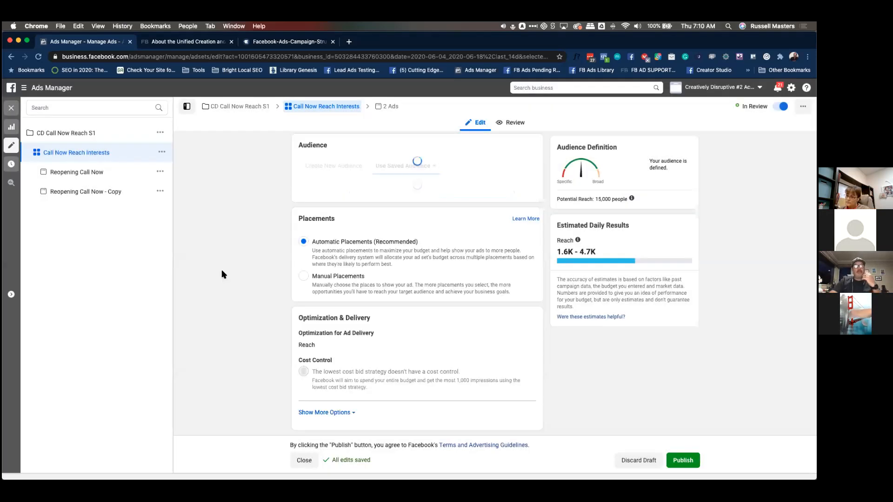
Switch the ad set's audience to the saved audience KAC Interest Audience Ages 3-5
scroll(237, 269, up, 4)
scroll(235, 274, down, 3)
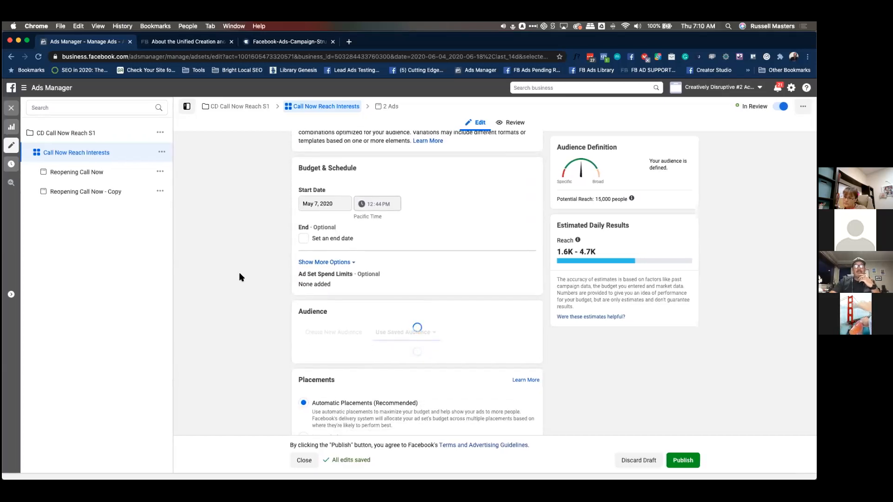
scroll(240, 278, down, 2)
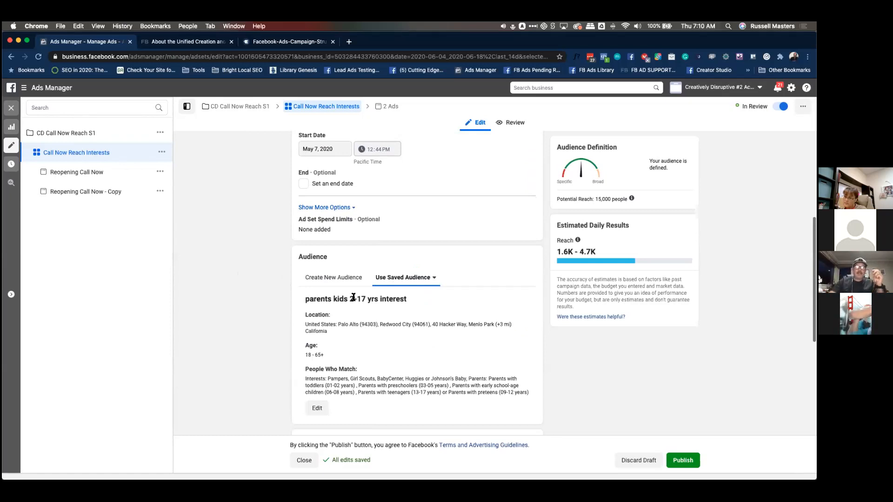
click(415, 279)
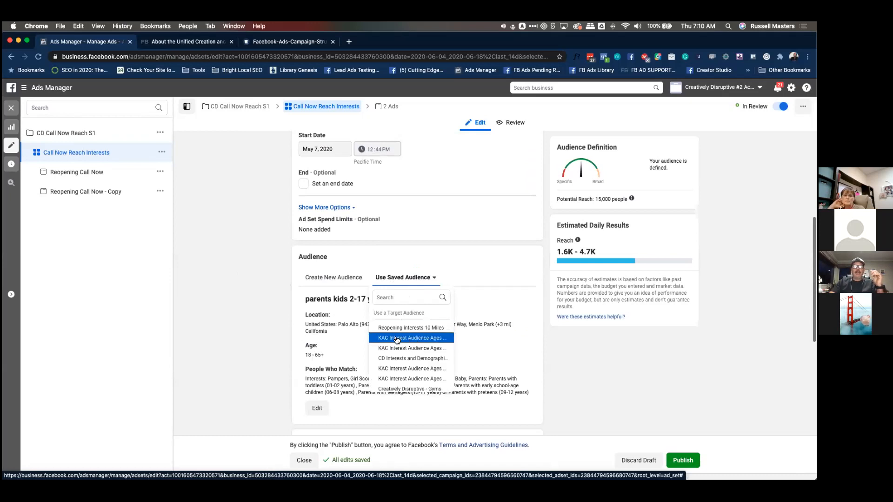
mouse_move(397, 340)
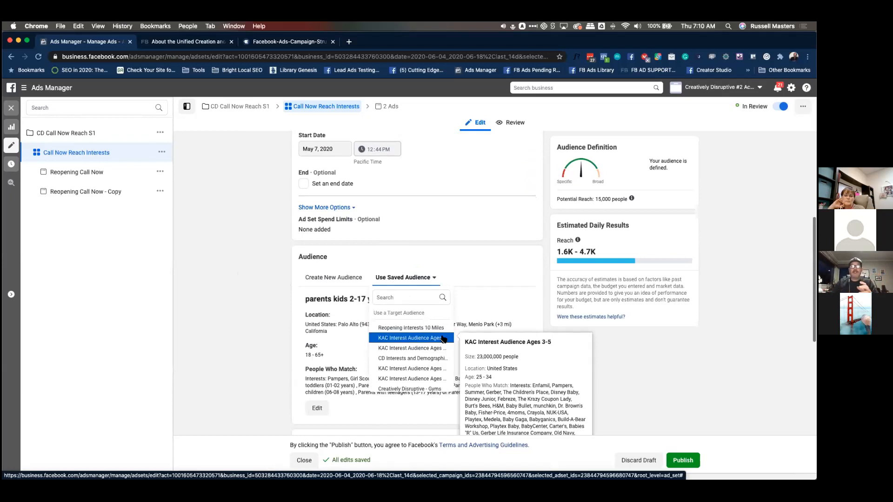
click(443, 339)
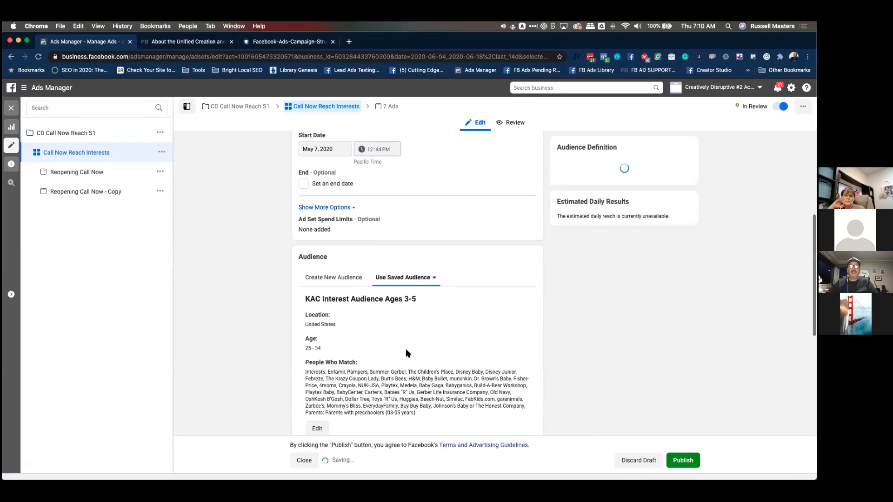
Review the chosen saved audience's location, age range, matched brand interests and parent demographic
scroll(373, 359, down, 3)
drag(303, 319, 416, 359)
click(377, 314)
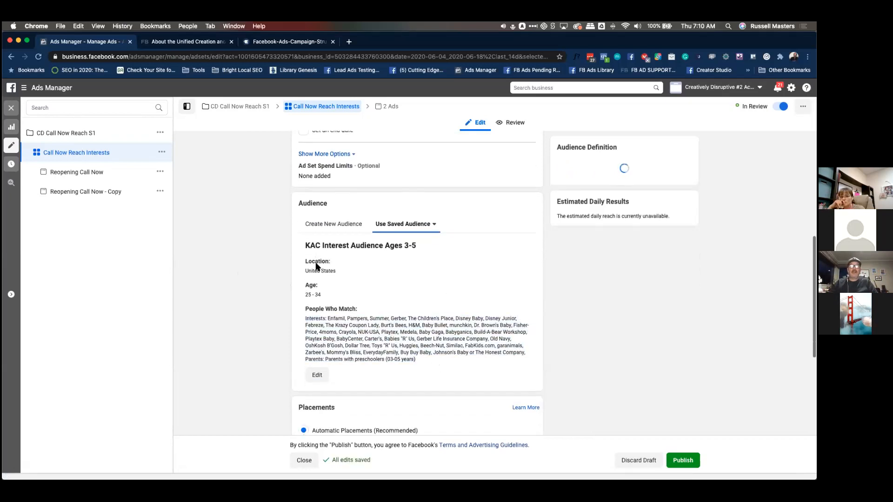
drag(306, 293, 326, 295)
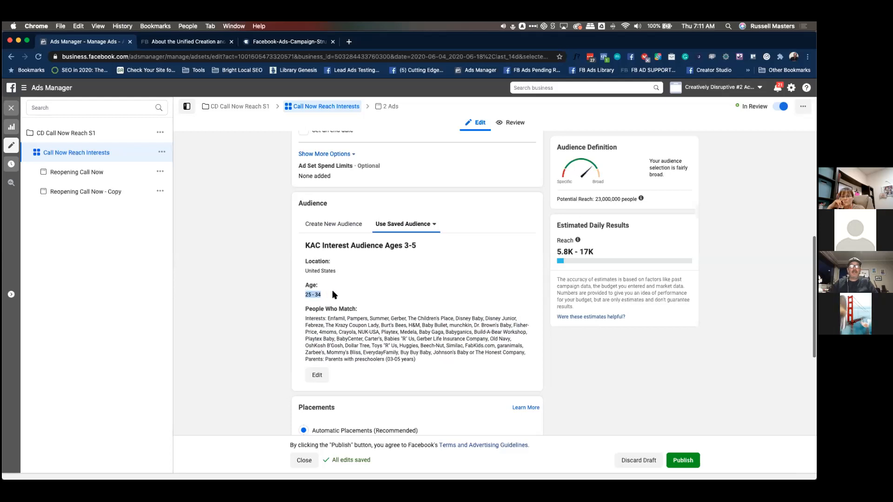
click(317, 294)
drag(302, 293, 323, 293)
click(321, 293)
click(323, 292)
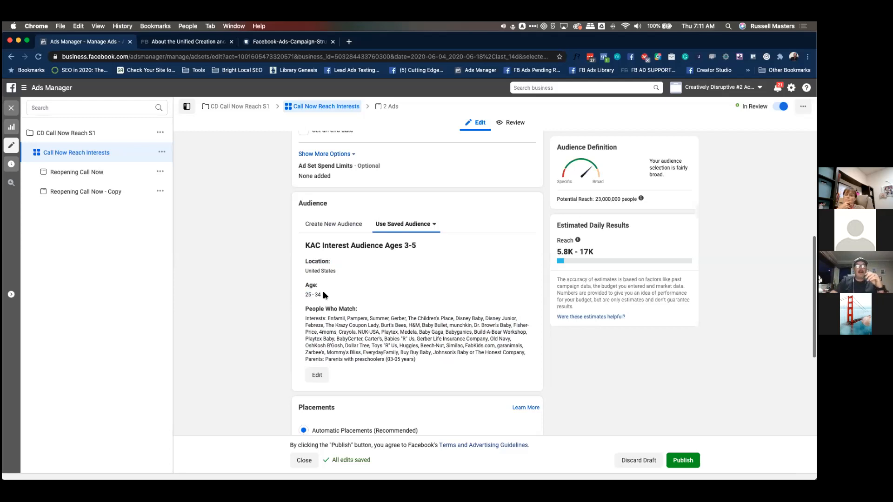
scroll(326, 293, down, 2)
drag(306, 286, 322, 322)
click(413, 324)
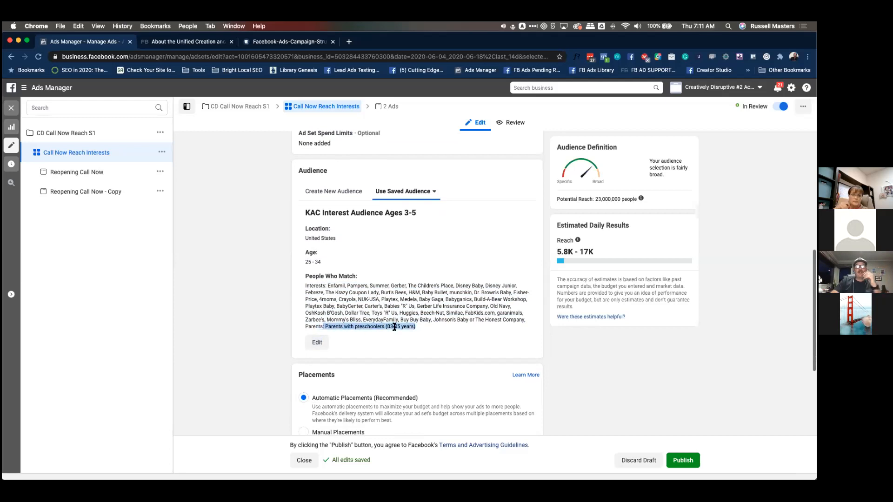
drag(381, 293, 420, 312)
click(462, 312)
click(421, 312)
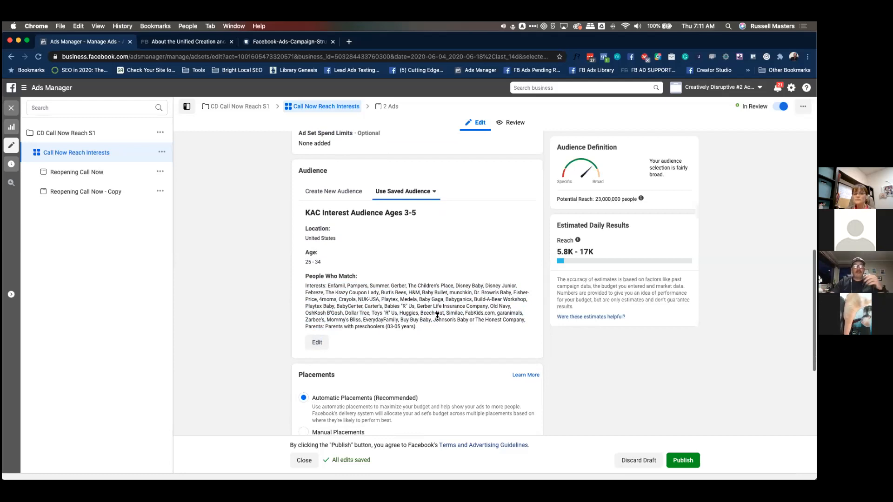
scroll(437, 315, down, 5)
scroll(279, 337, up, 4)
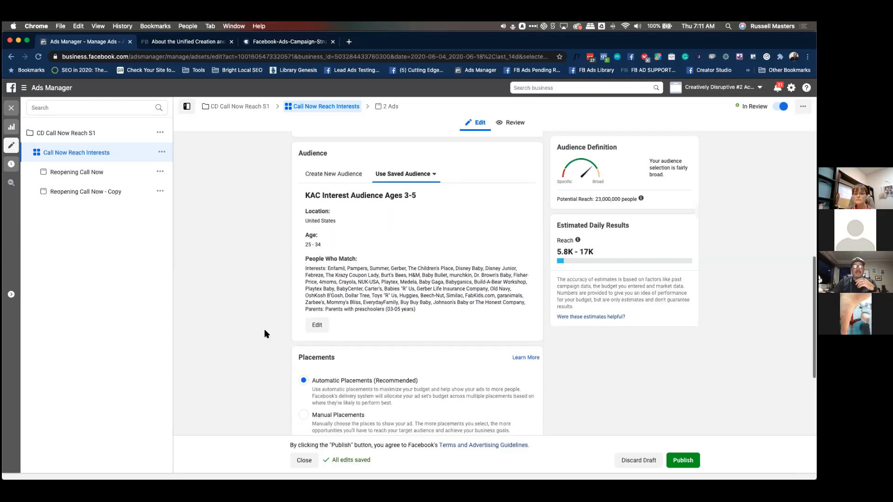
Set the ad set to manual placements to examine the platform, feed and story options, and return it to automatic placements
scroll(264, 333, down, 4)
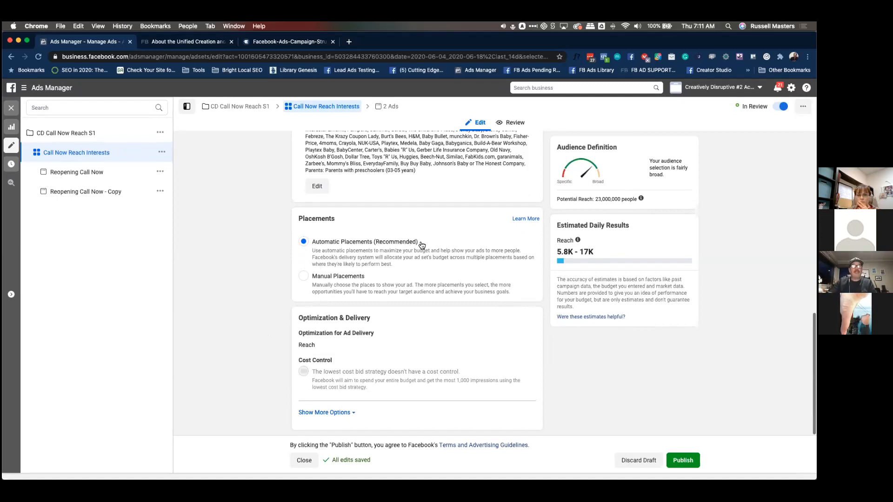
drag(422, 242, 325, 244)
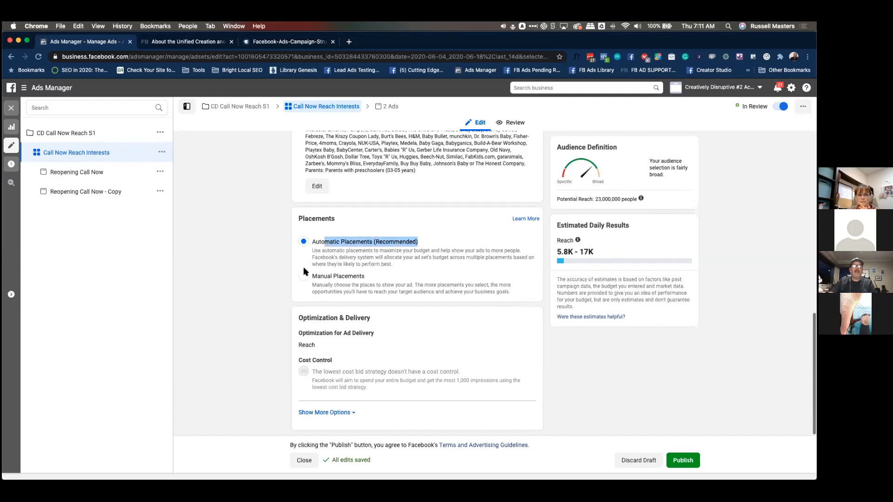
click(303, 277)
scroll(279, 292, down, 4)
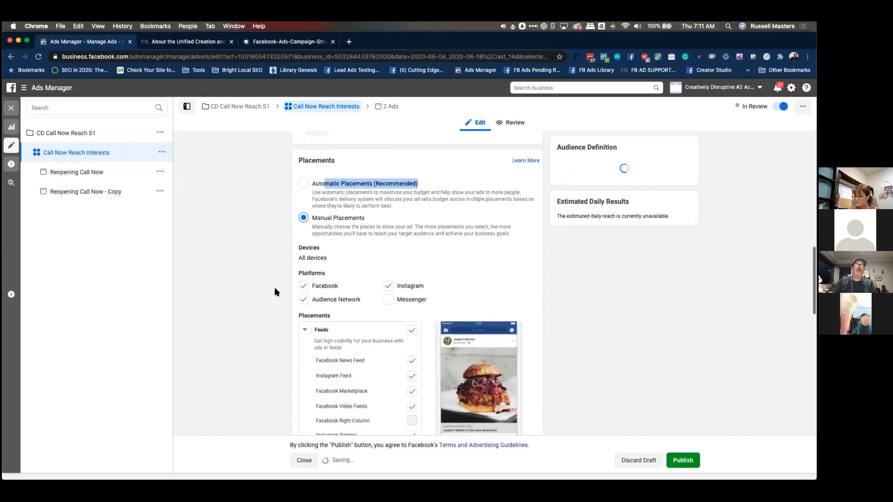
scroll(277, 290, down, 5)
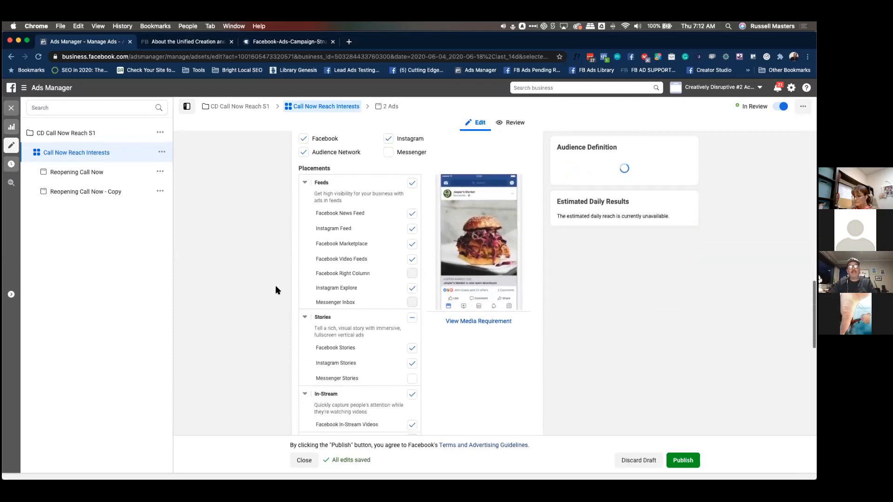
scroll(275, 288, up, 5)
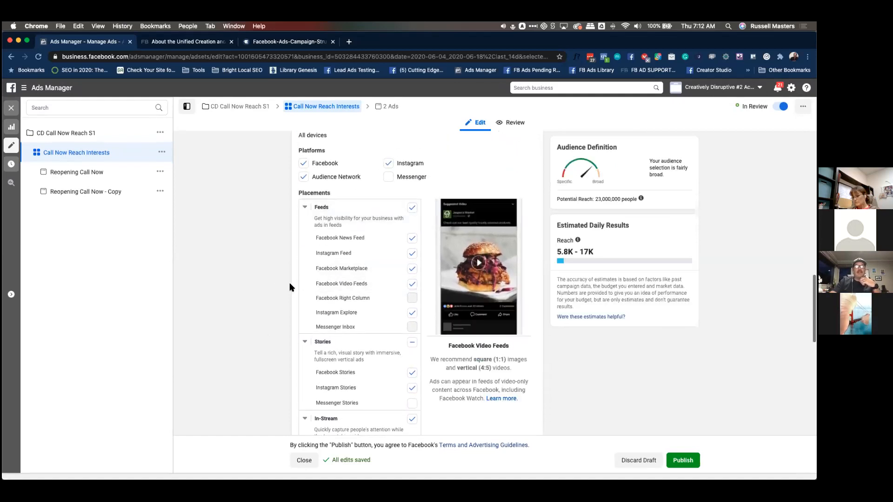
scroll(278, 296, down, 1)
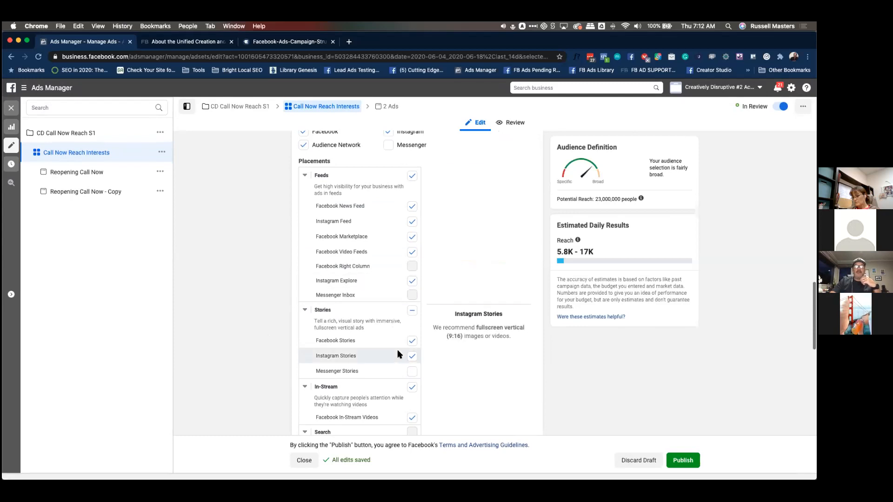
scroll(274, 278, up, 6)
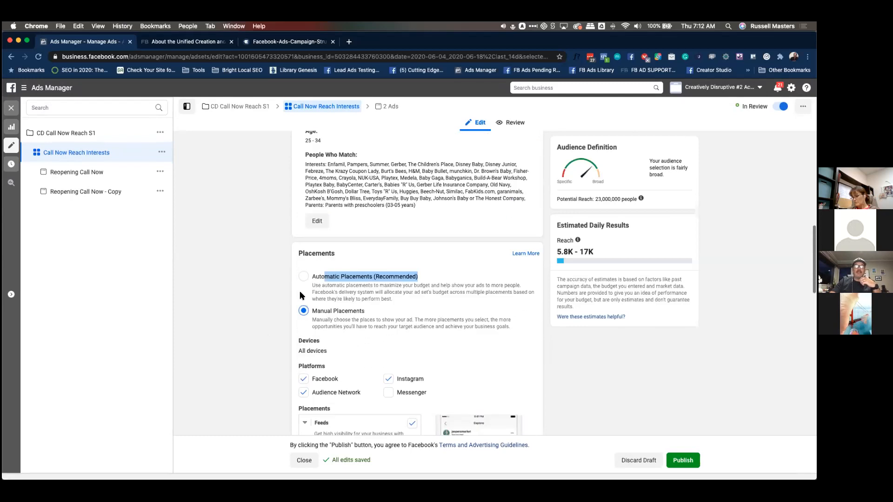
click(305, 279)
click(280, 279)
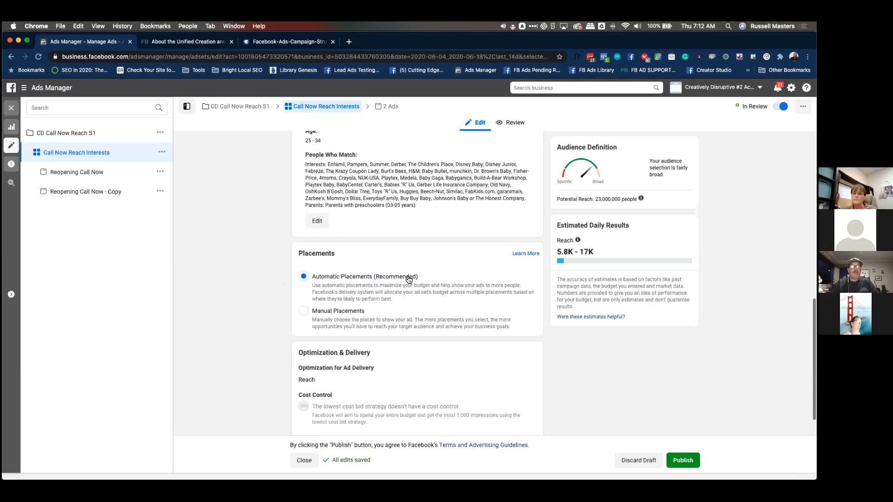
Review the ad set's settings from name, budget and schedule through saved audience, placements and delivery
scroll(269, 323, down, 2)
scroll(259, 297, up, 10)
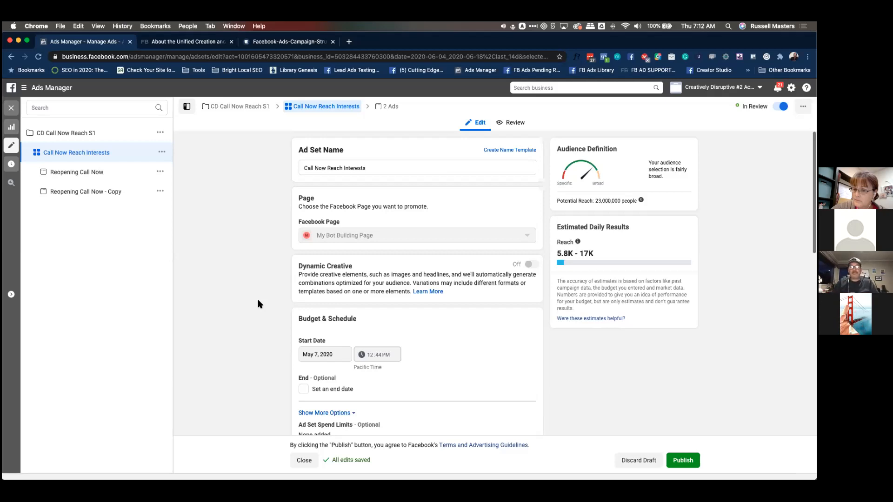
scroll(259, 302, down, 15)
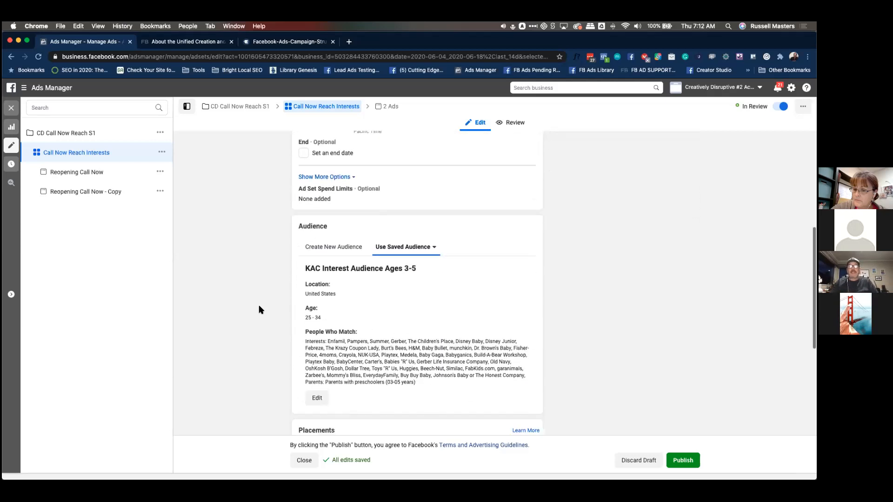
scroll(259, 307, up, 8)
scroll(259, 307, down, 4)
scroll(259, 307, down, 1)
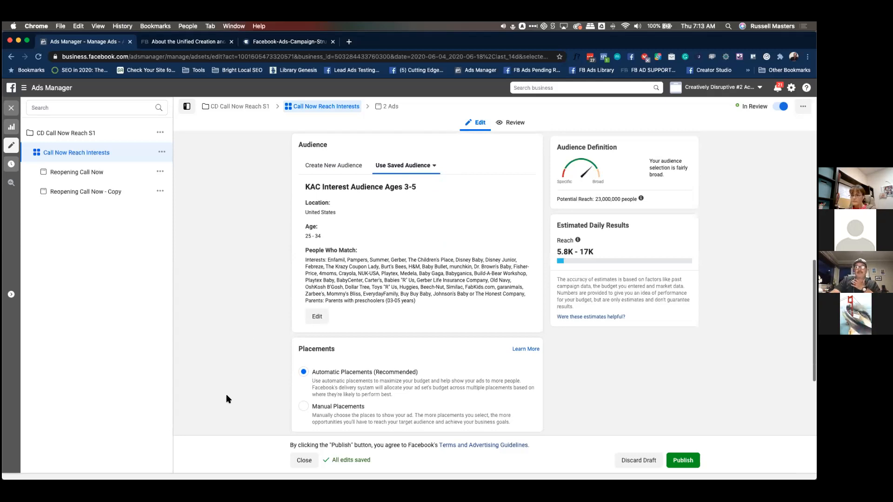
scroll(226, 395, down, 3)
scroll(226, 395, up, 4)
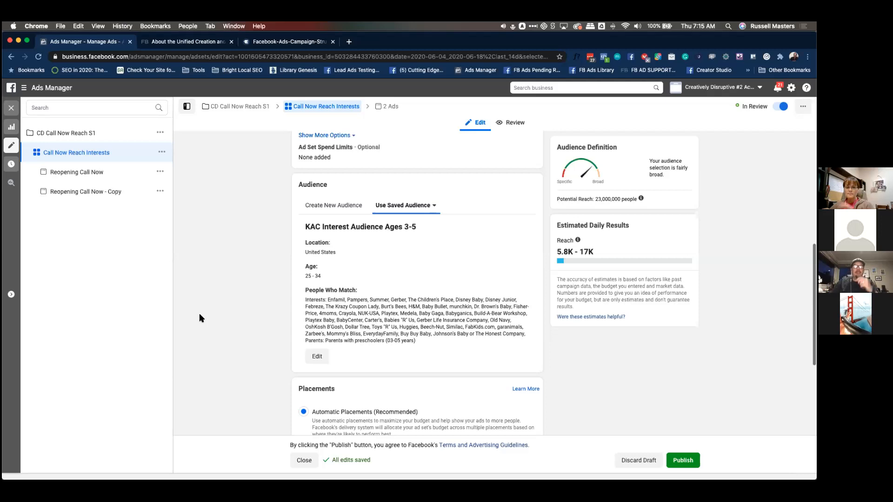
Open the saved audience KAC Interest Audience Ages 3-5 for editing
scroll(200, 318, up, 5)
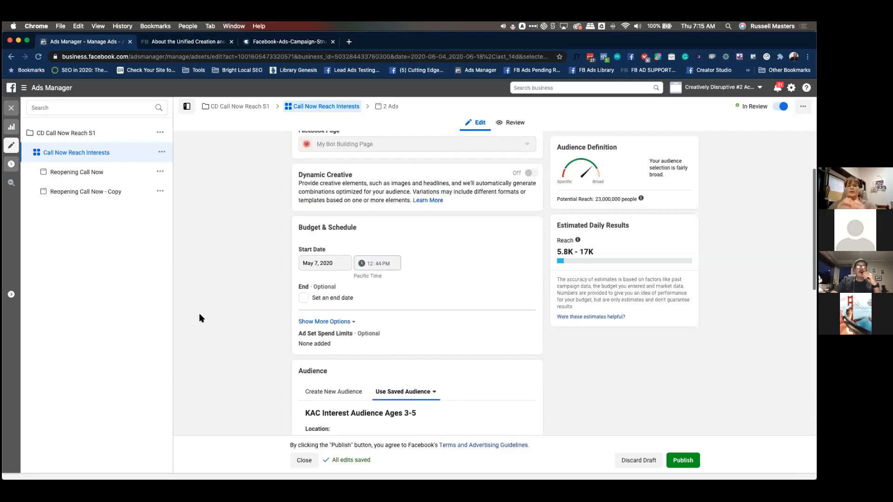
scroll(200, 318, down, 5)
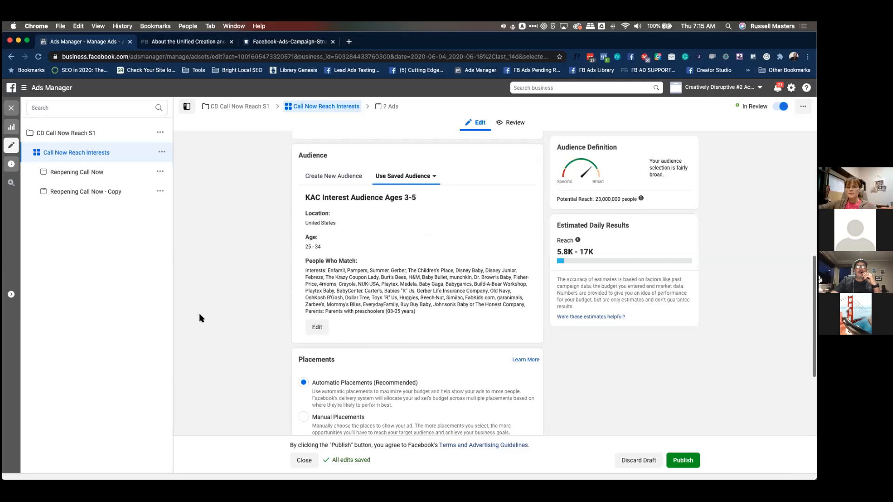
click(317, 334)
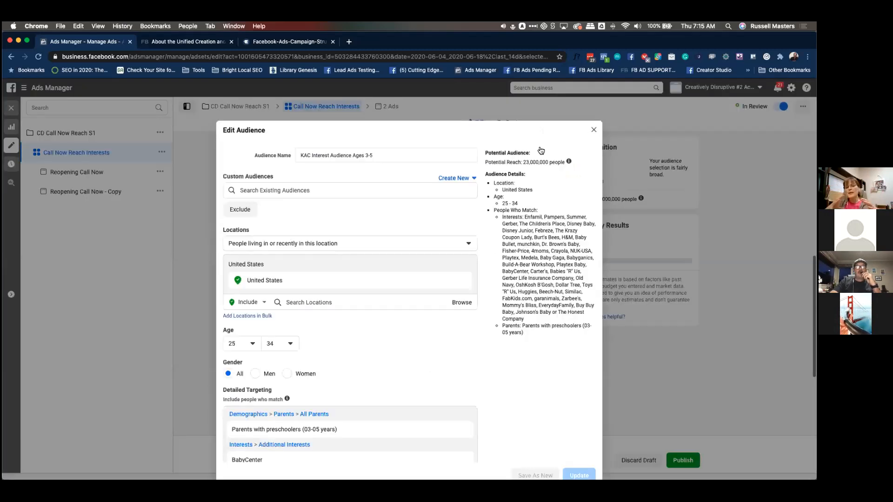
Set the audience's location targeting to People living in this location and check the other location types
click(351, 242)
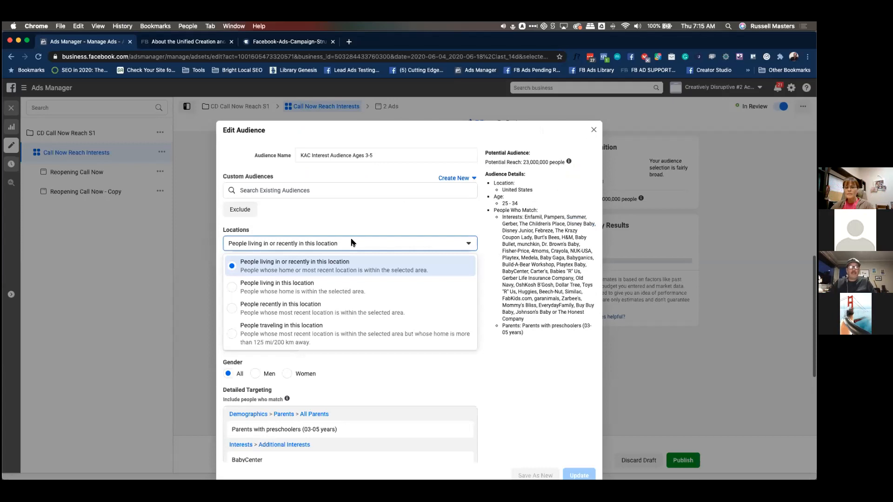
click(259, 286)
click(267, 243)
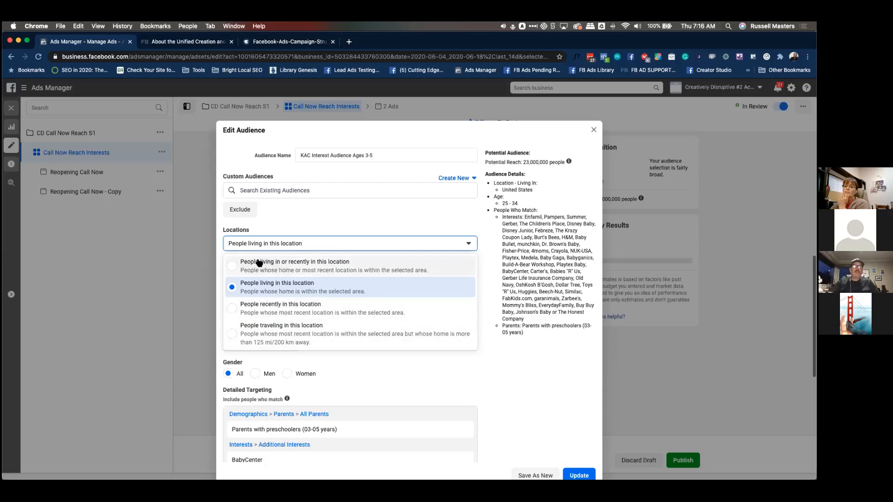
click(331, 226)
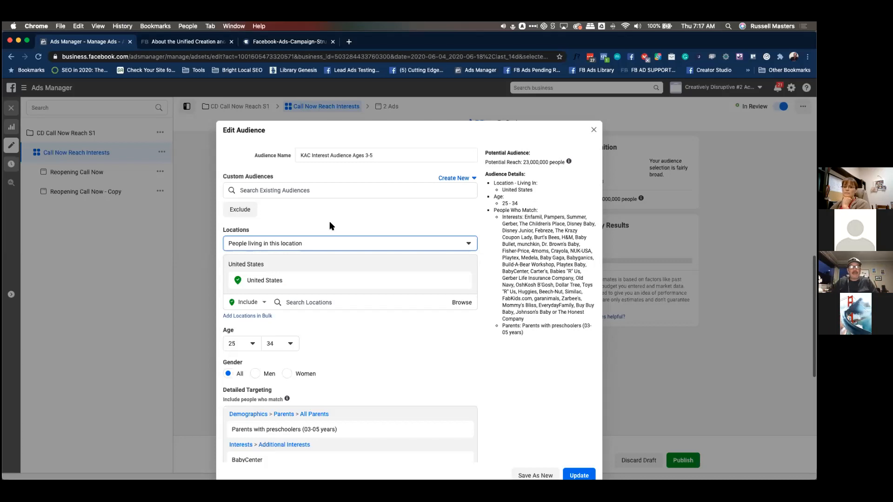
Set the location targeting back to People living in or recently in this location, and show the location type options again
click(305, 250)
click(289, 261)
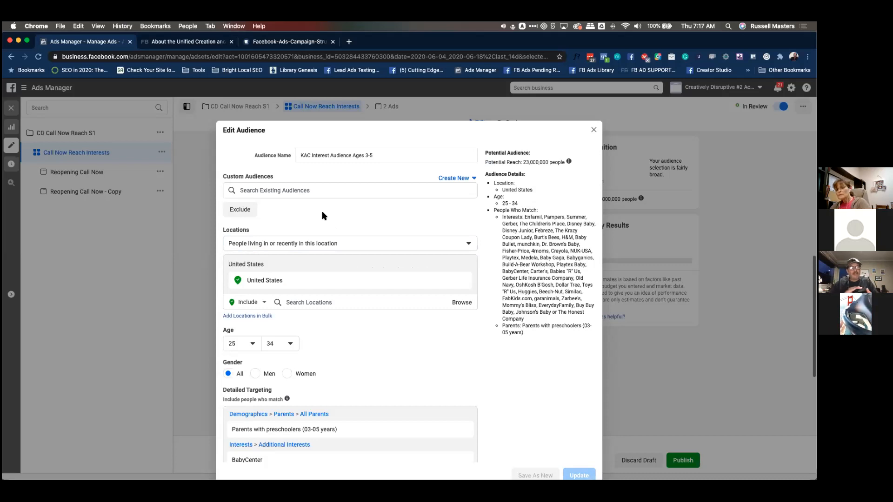
click(299, 246)
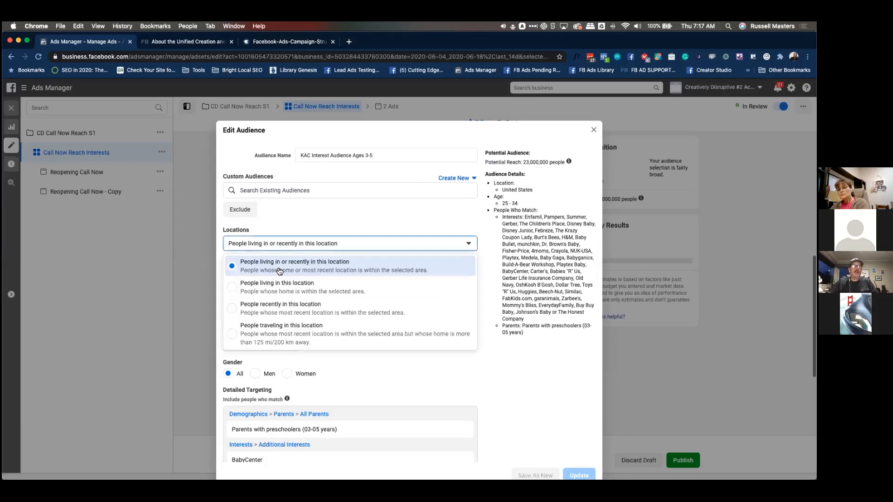